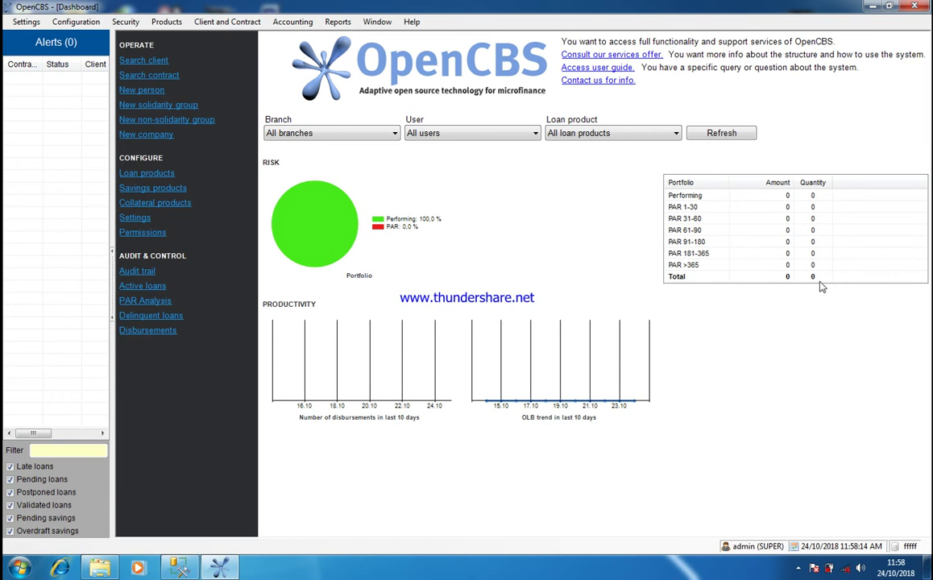
# Step: Open the Settings menu from the dashboard's menu bar
pyautogui.click(26, 22)
# Step: Review the ALLOWS_MULTIPLE_GROUPS, ALLOWS_MULTIPLE_LOANS (True) and BAD_LOAN_DAYS (180) general settings
pyautogui.click(55, 37)
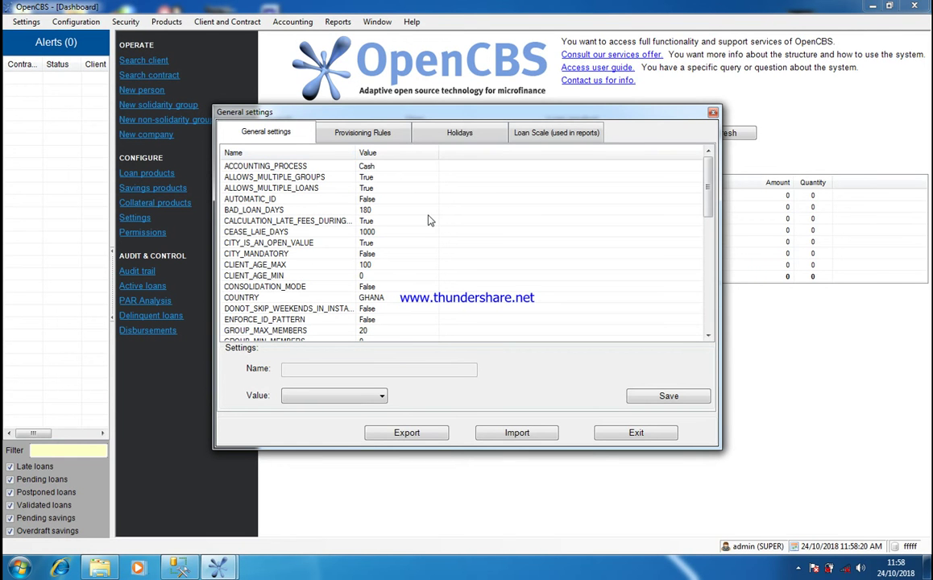
pyautogui.click(311, 180)
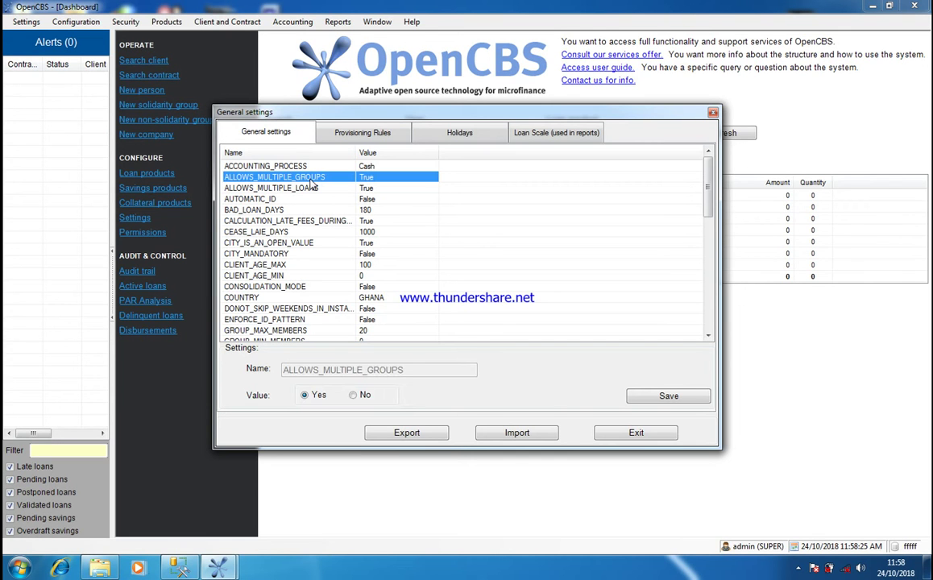
pyautogui.click(344, 190)
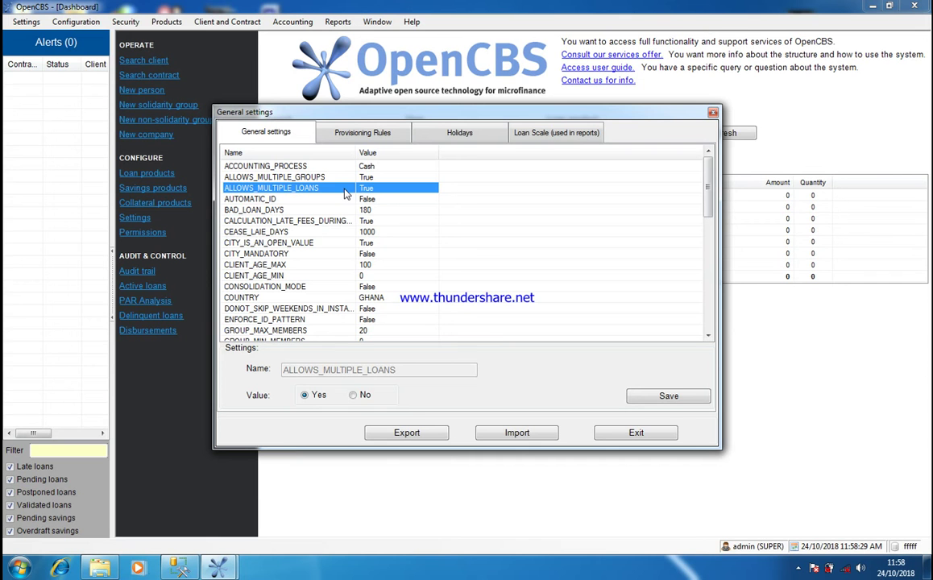
pyautogui.click(338, 211)
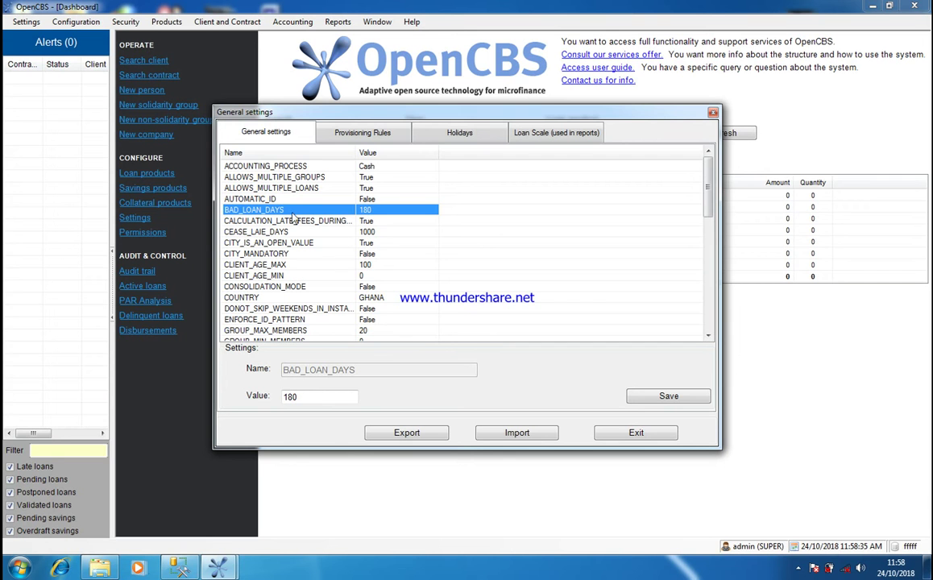
pyautogui.click(708, 314)
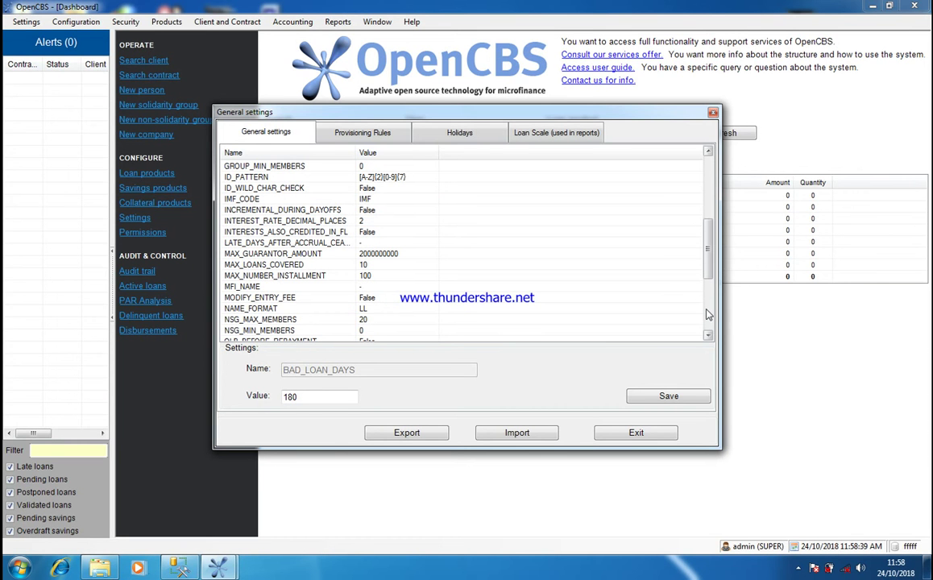
# Step: Check the values of provisioning rules 1, 2 and 4, then exit General settings
pyautogui.click(351, 136)
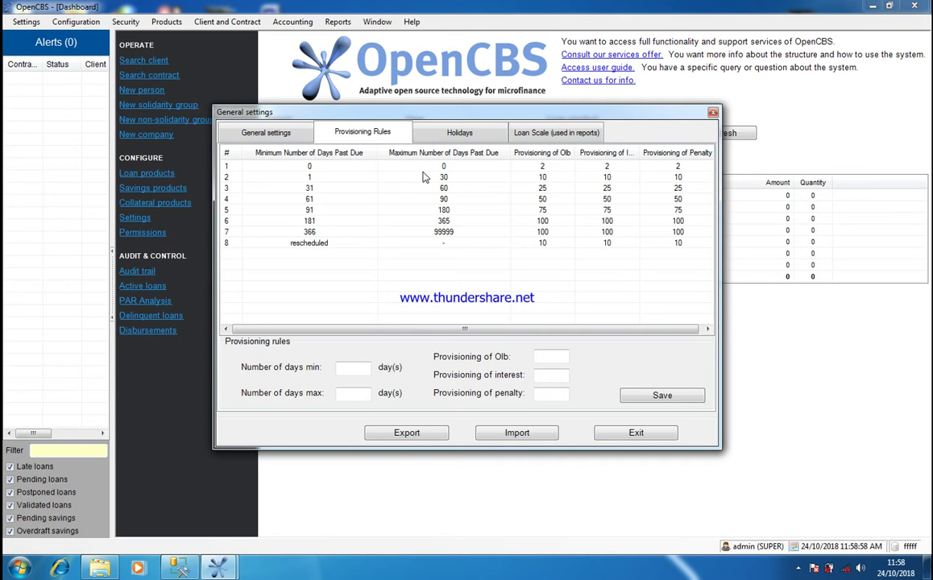
pyautogui.click(425, 176)
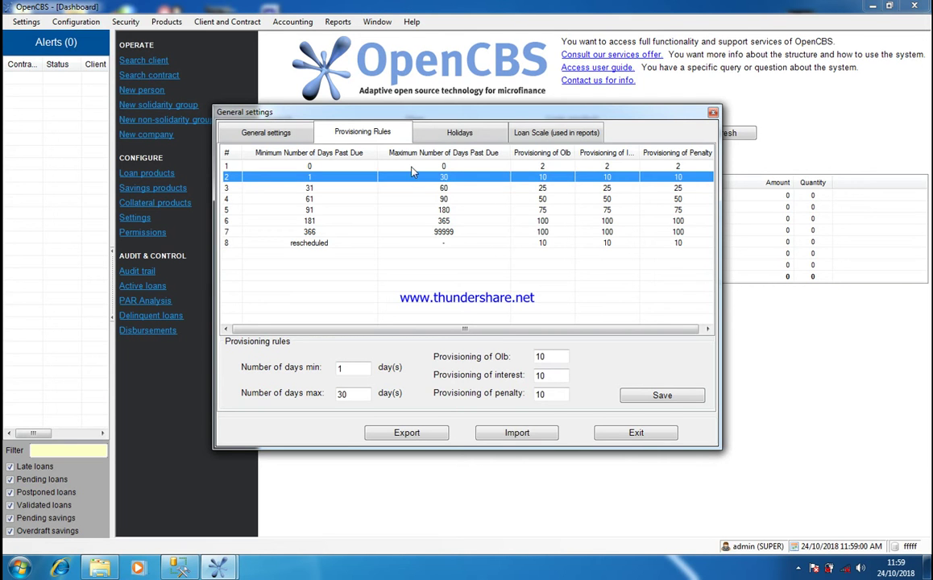
pyautogui.click(412, 166)
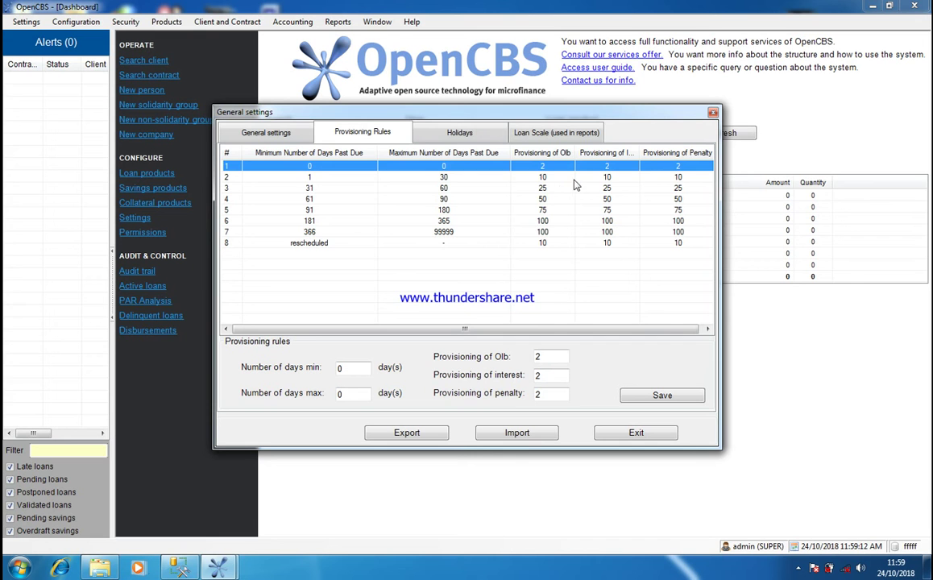
pyautogui.click(575, 179)
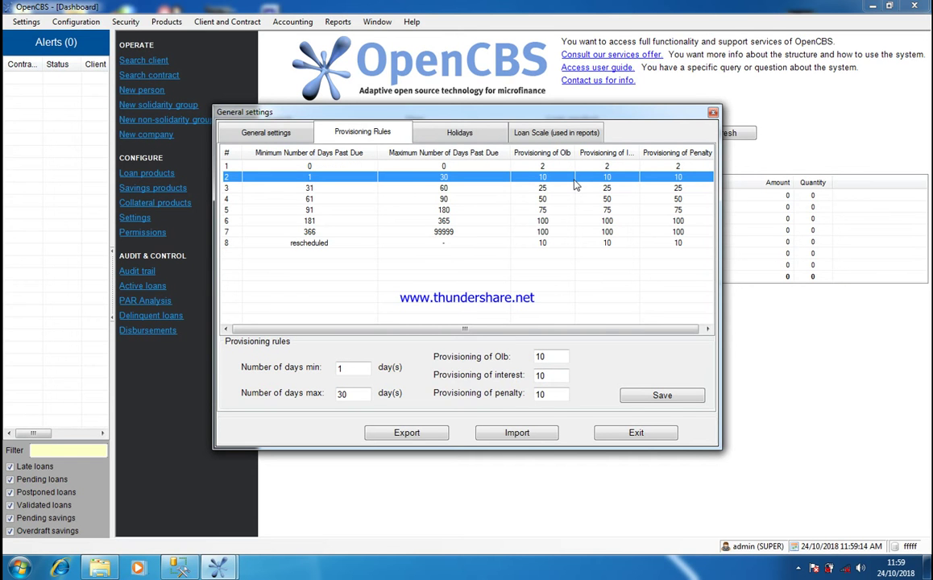
pyautogui.click(558, 188)
pyautogui.click(556, 200)
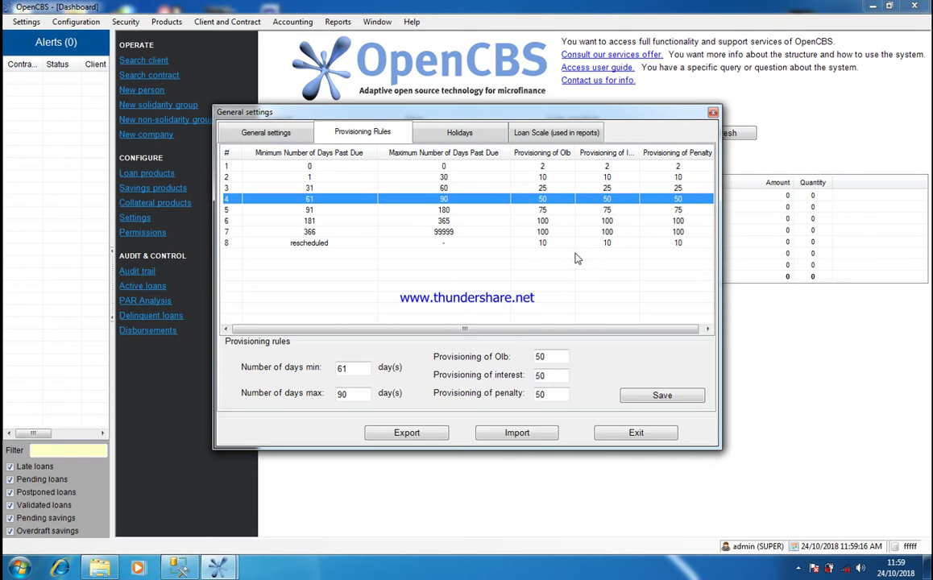
pyautogui.click(633, 434)
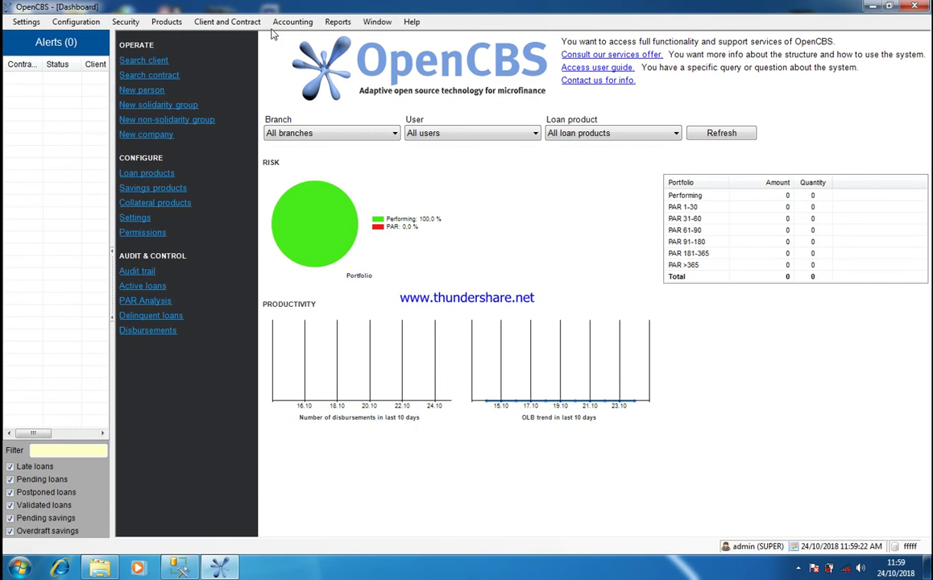
# Step: Review the Chart of Accounts under Accounting, then bring up the Search client dialog
pyautogui.click(292, 21)
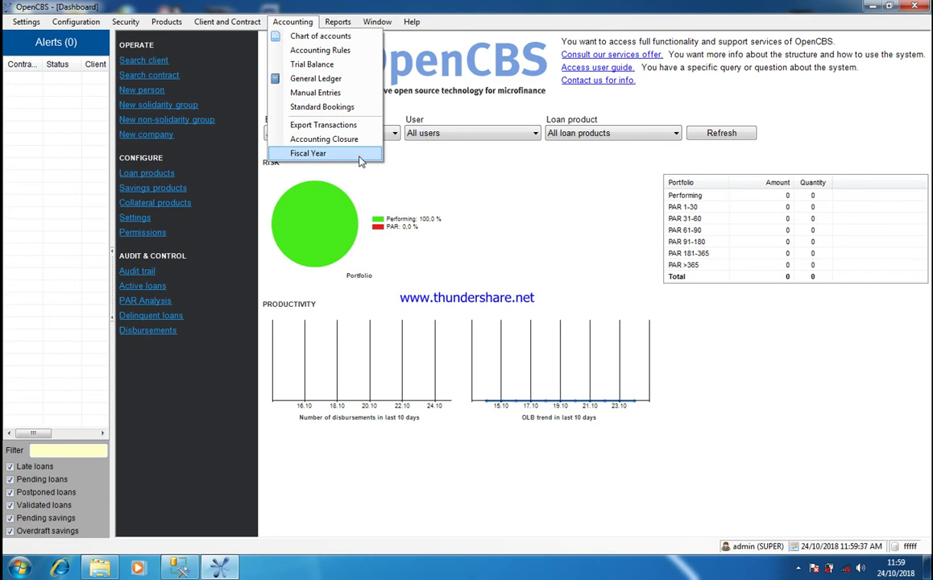
pyautogui.moveTo(345, 30)
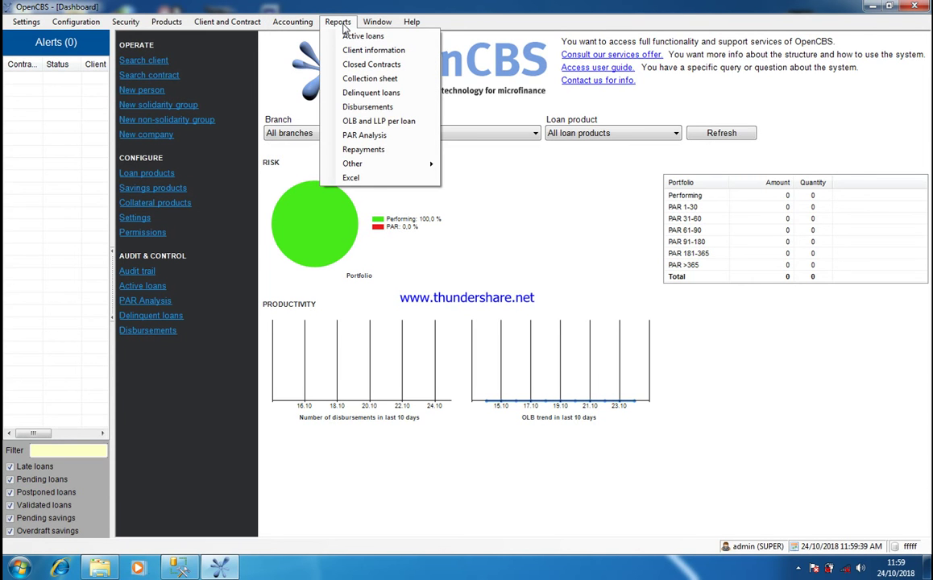
pyautogui.click(285, 37)
pyautogui.click(293, 22)
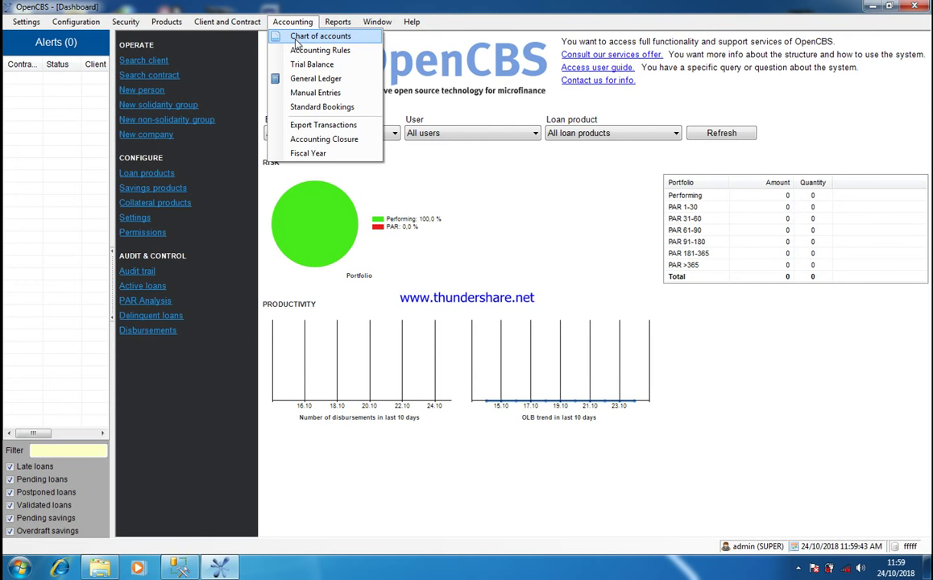
pyautogui.click(295, 37)
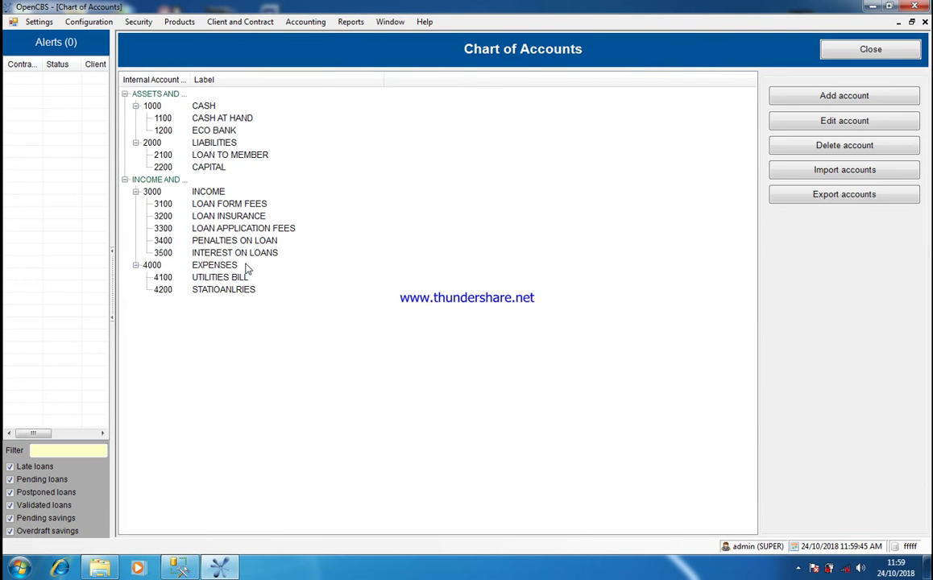
pyautogui.click(885, 49)
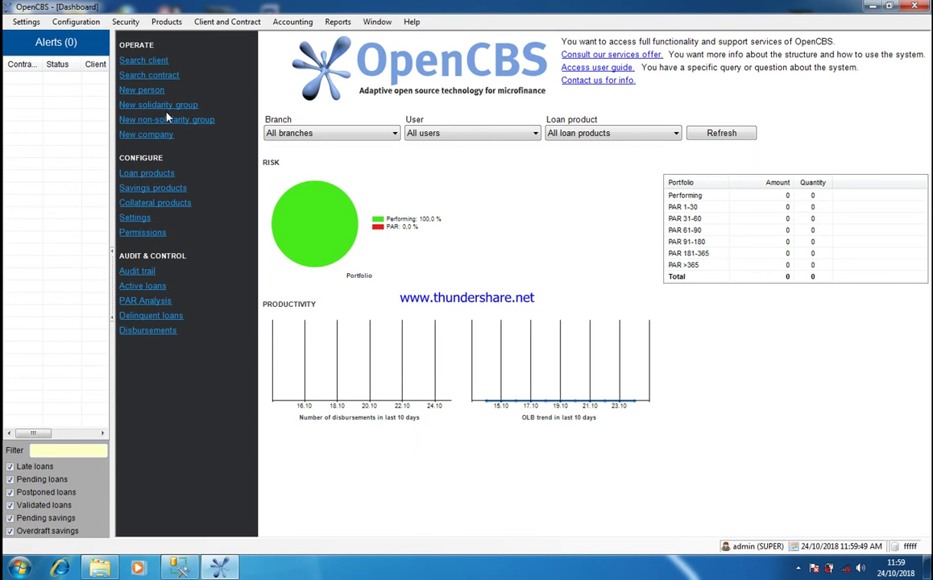
pyautogui.click(149, 60)
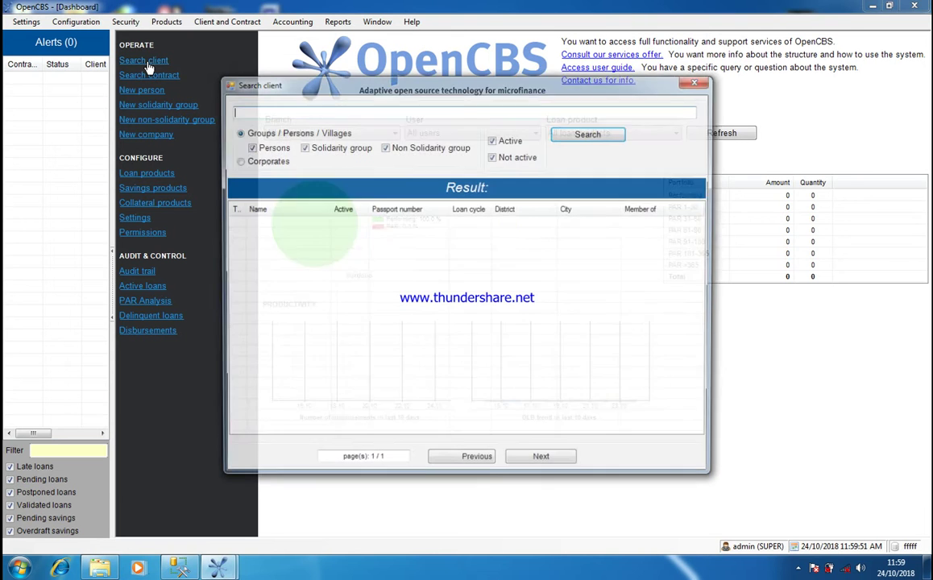
# Step: List all clients and view the first client's personal details and enlarged photo
pyautogui.click(592, 138)
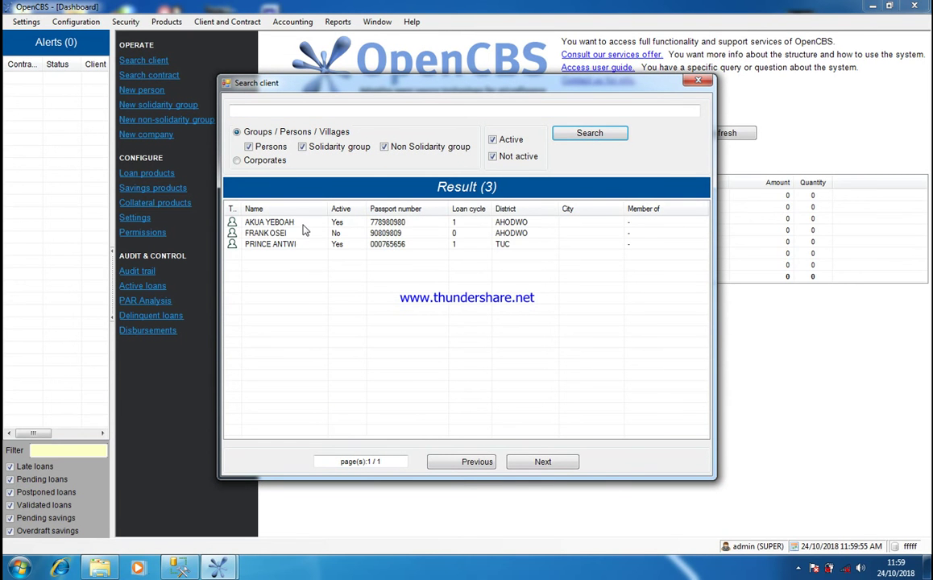
pyautogui.click(297, 225)
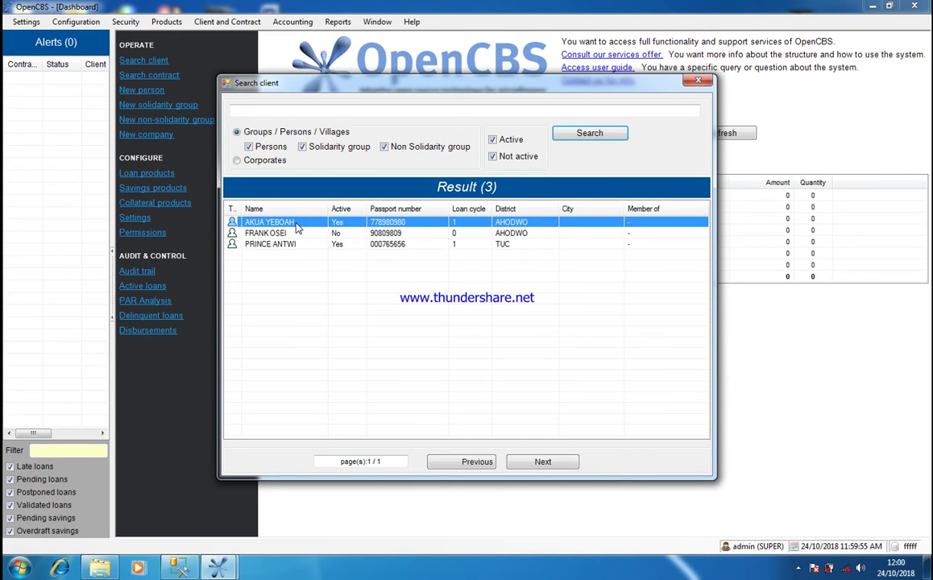
pyautogui.doubleClick(296, 224)
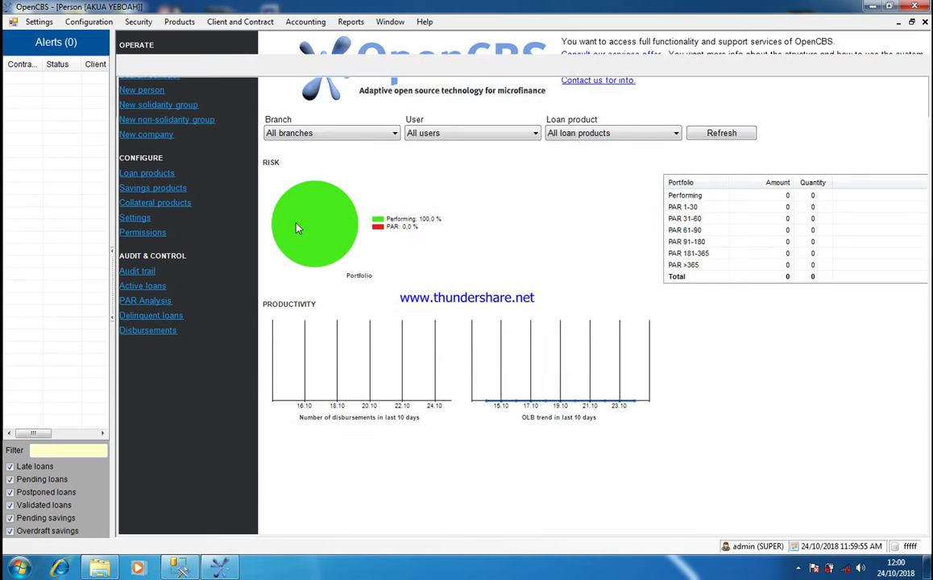
pyautogui.click(135, 70)
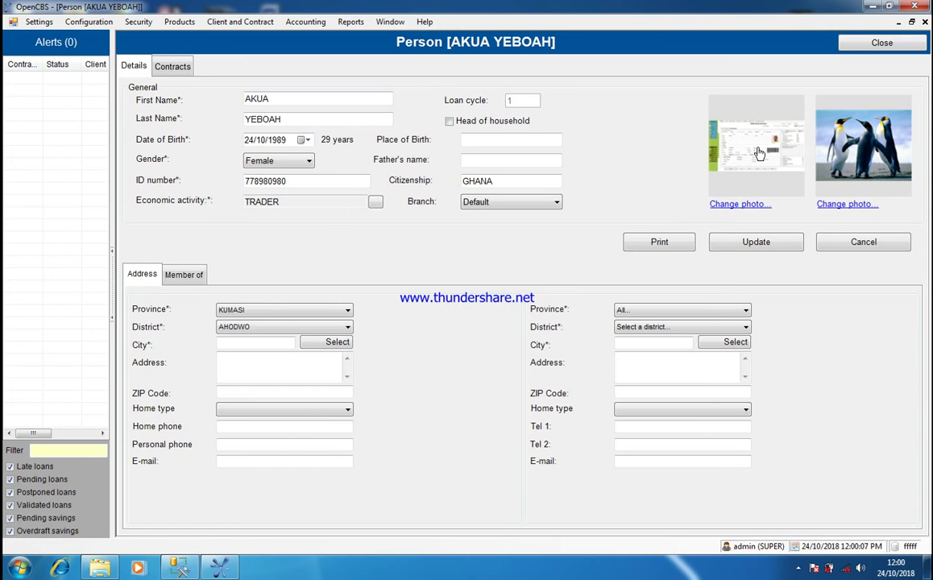
pyautogui.click(758, 153)
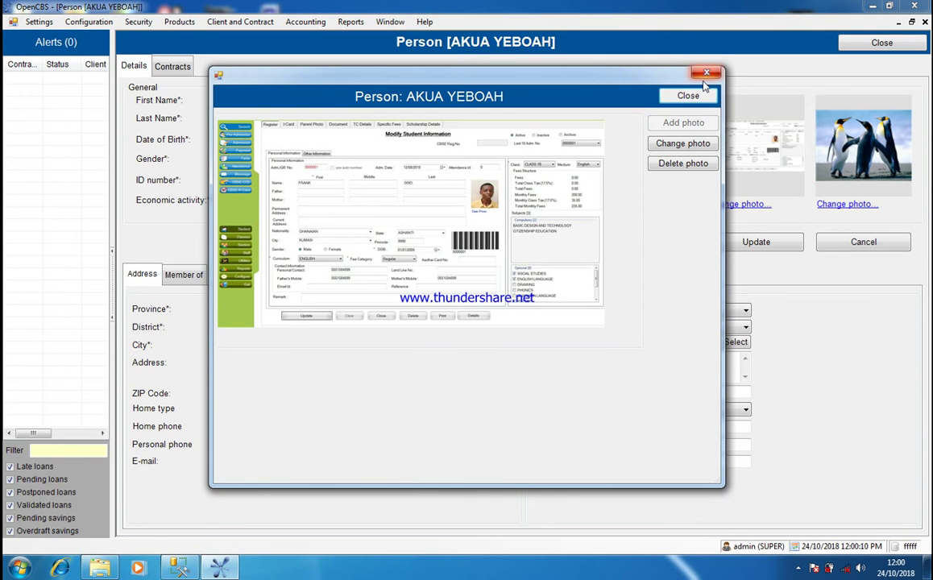
pyautogui.click(689, 96)
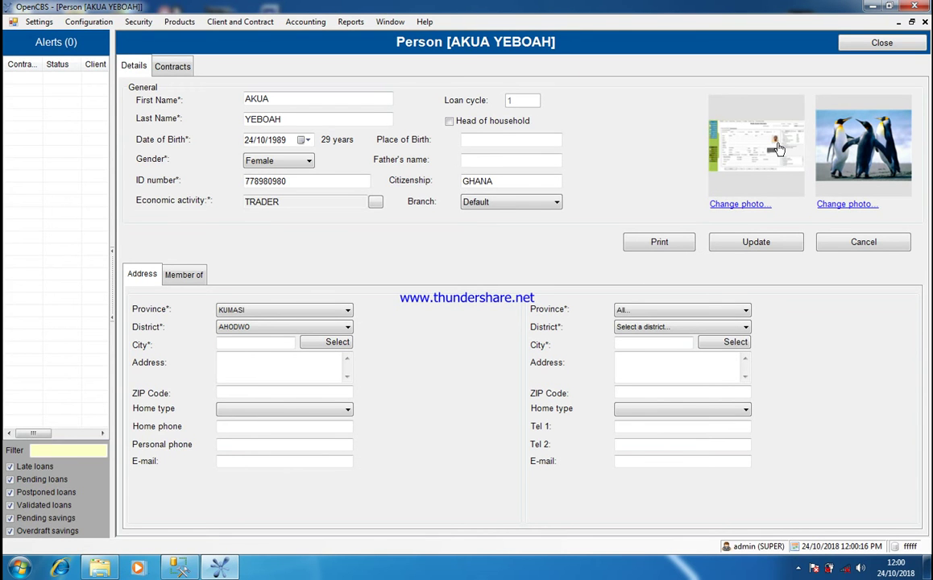
pyautogui.click(869, 46)
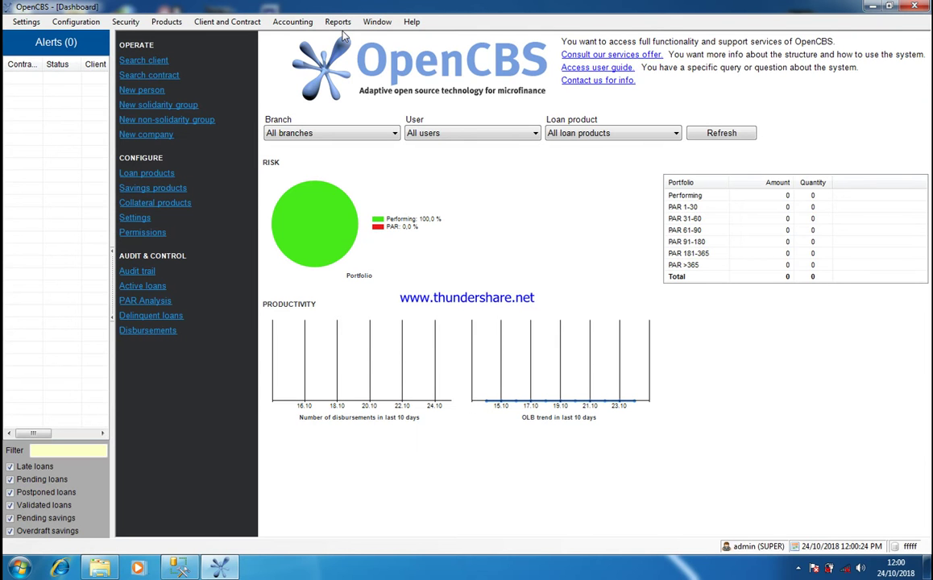
# Step: Go to Accounting > Manual Entries and start a new entry
pyautogui.click(290, 23)
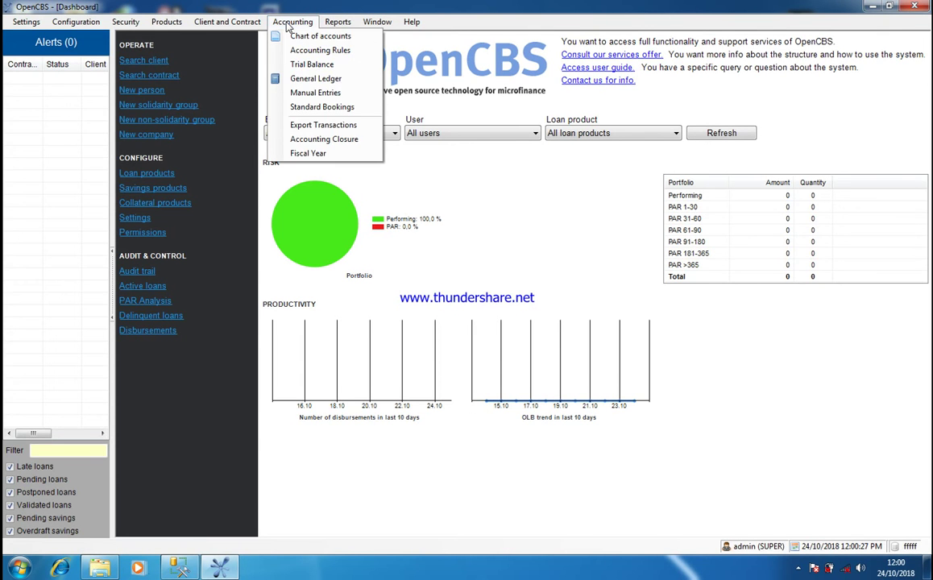
pyautogui.click(323, 94)
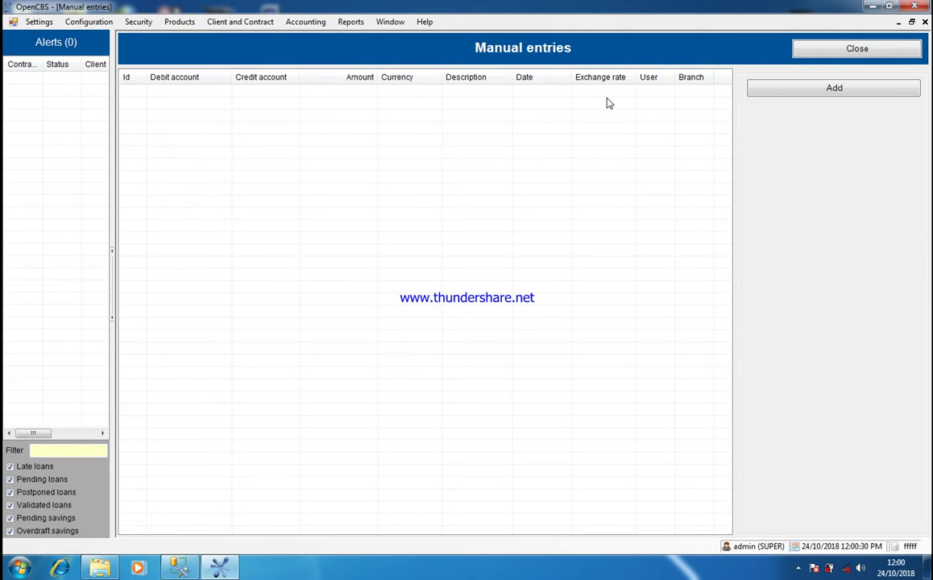
pyautogui.click(767, 97)
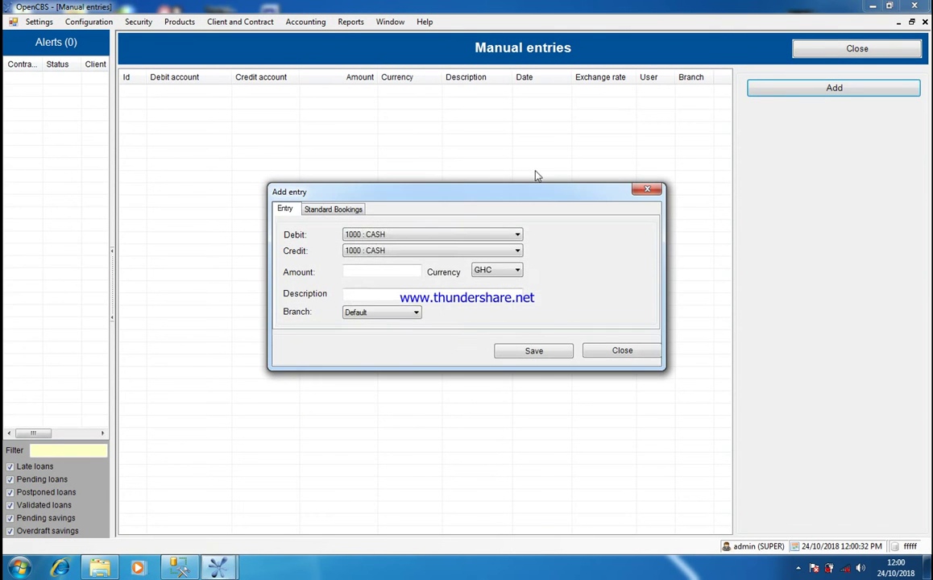
# Step: Enter 20 GHC debiting 1100 CASH AT HAND, crediting 3100 LOAN FORM FEES, described with the client's name
pyautogui.click(371, 234)
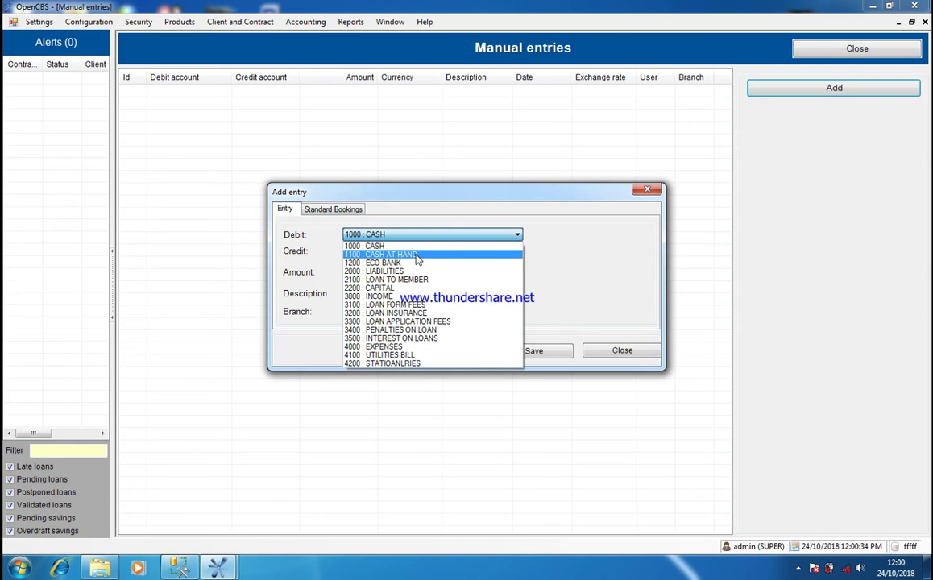
pyautogui.click(417, 256)
pyautogui.click(385, 251)
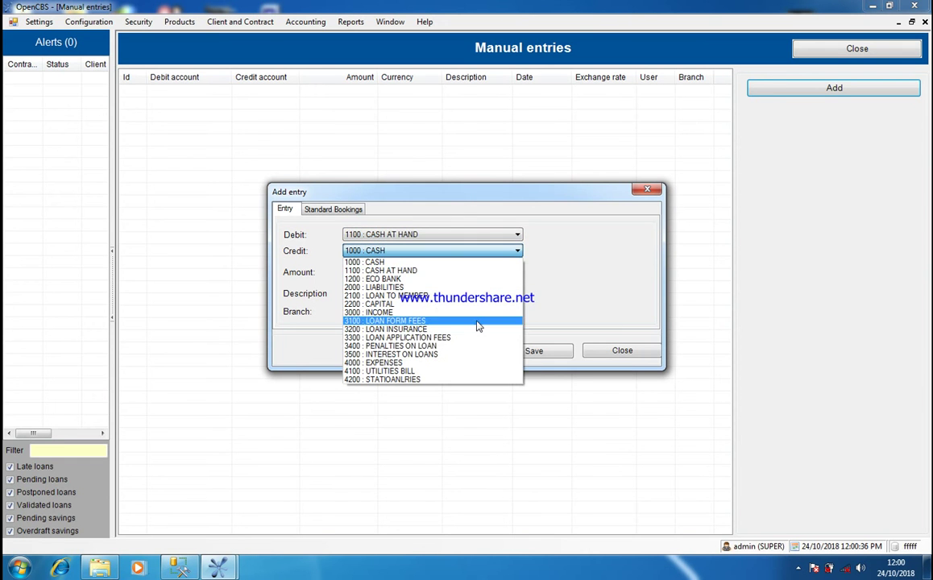
pyautogui.click(423, 321)
pyautogui.click(383, 272)
pyautogui.write('20')
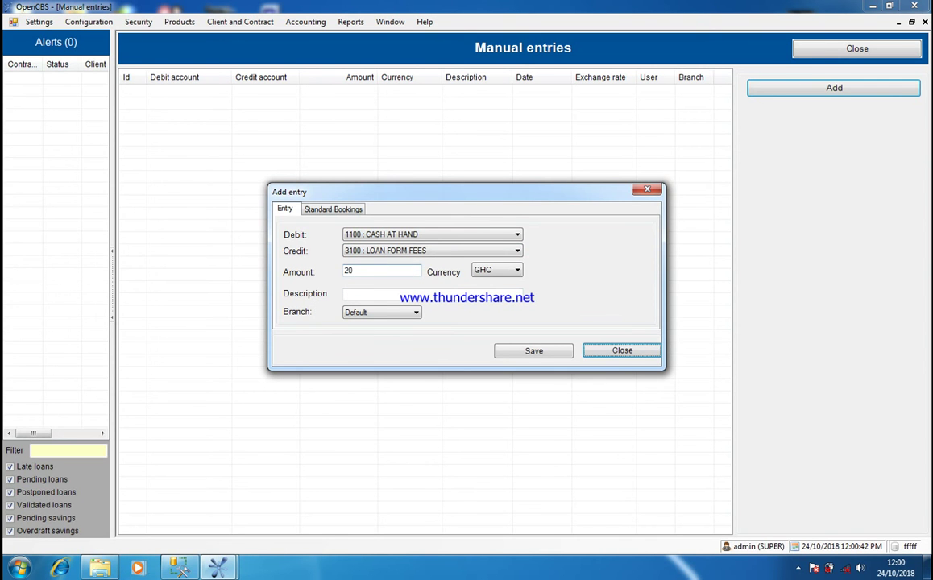
pyautogui.click(368, 295)
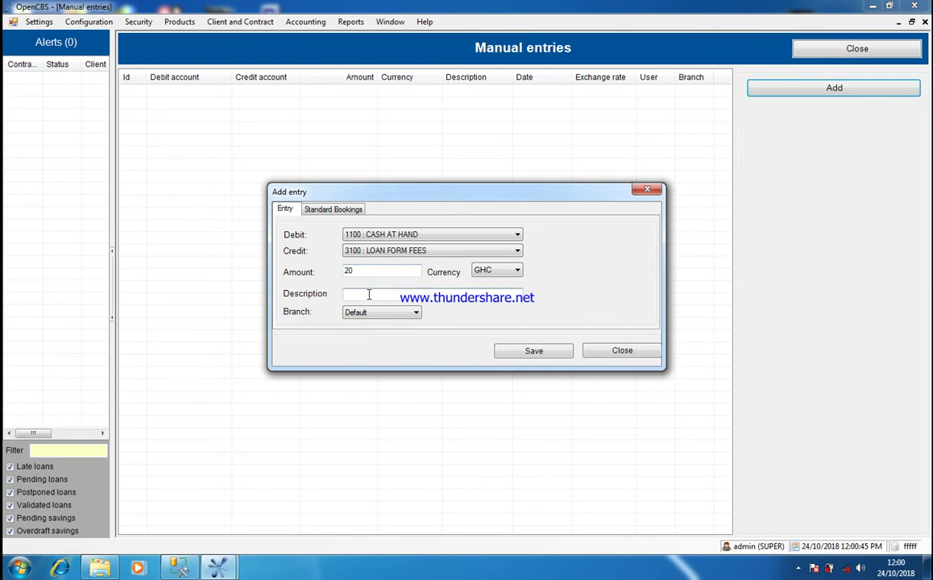
pyautogui.write('akua')
pyautogui.write('ei')
# Step: Save the form-fee entry, then enter 30 GHC from 1100 CASH AT HAND to 3300 LOAN APPLICATION FEES with a client's name
pyautogui.click(530, 352)
pyautogui.click(515, 327)
pyautogui.click(418, 234)
pyautogui.click(407, 257)
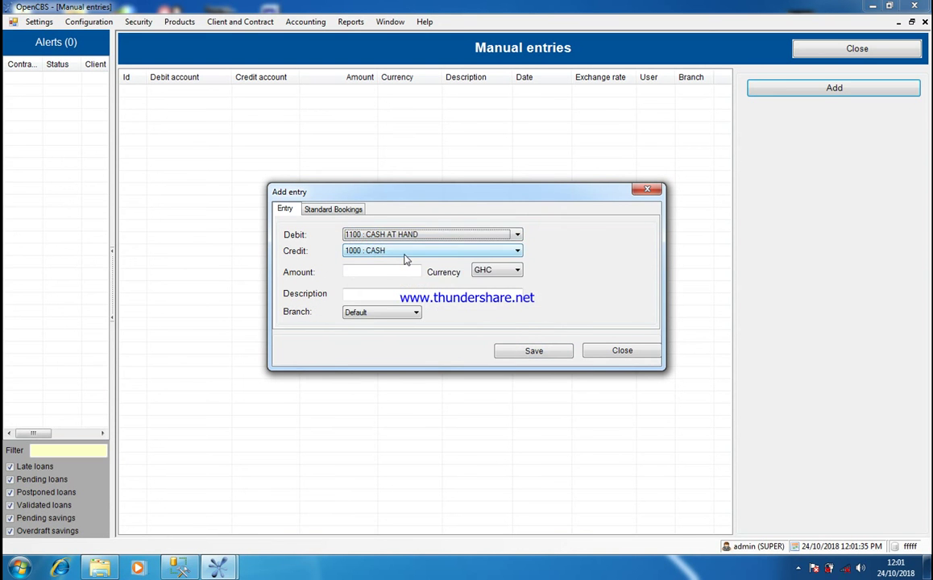
pyautogui.click(406, 253)
pyautogui.click(419, 338)
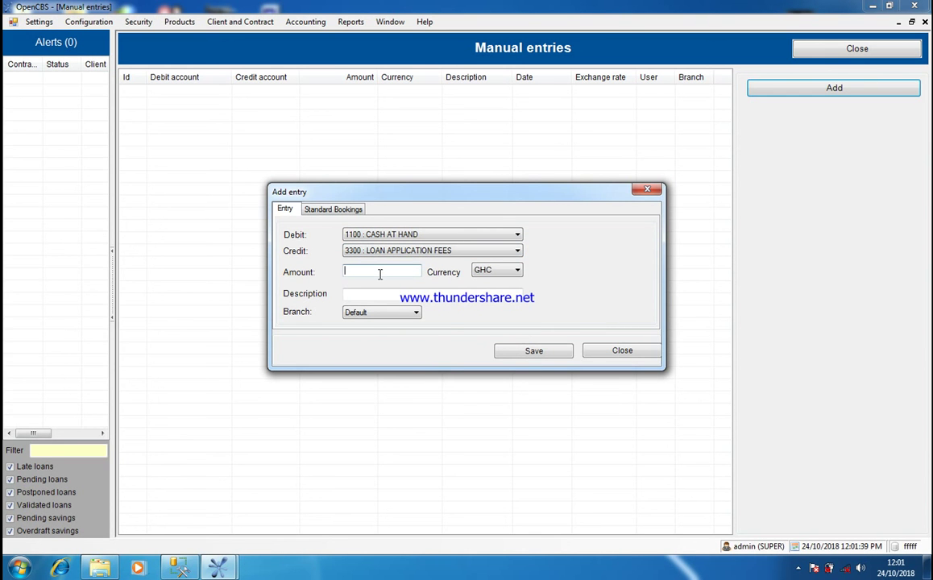
pyautogui.write('30')
pyautogui.click(397, 296)
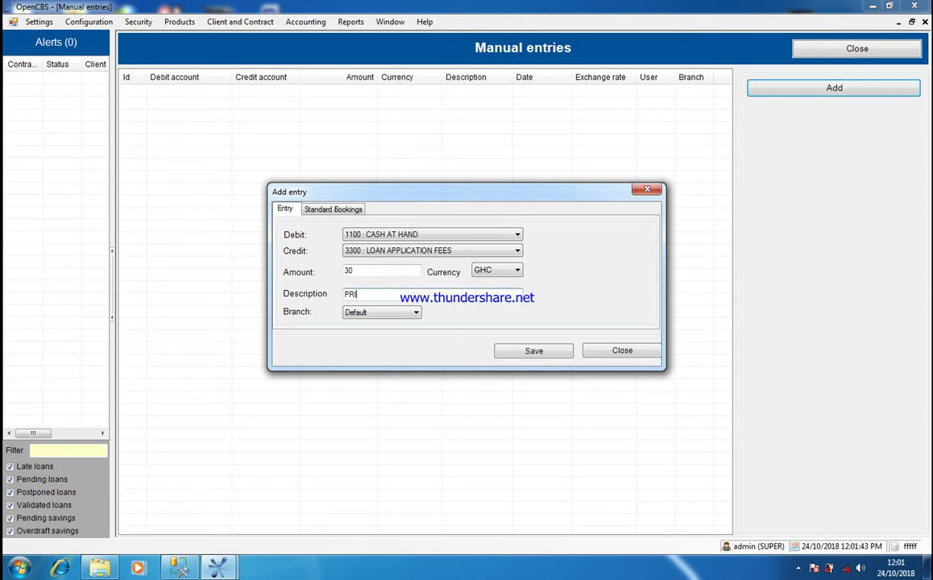
# Step: Save the loan application fee entry and close the Add entry dialog
pyautogui.click(527, 352)
pyautogui.click(516, 327)
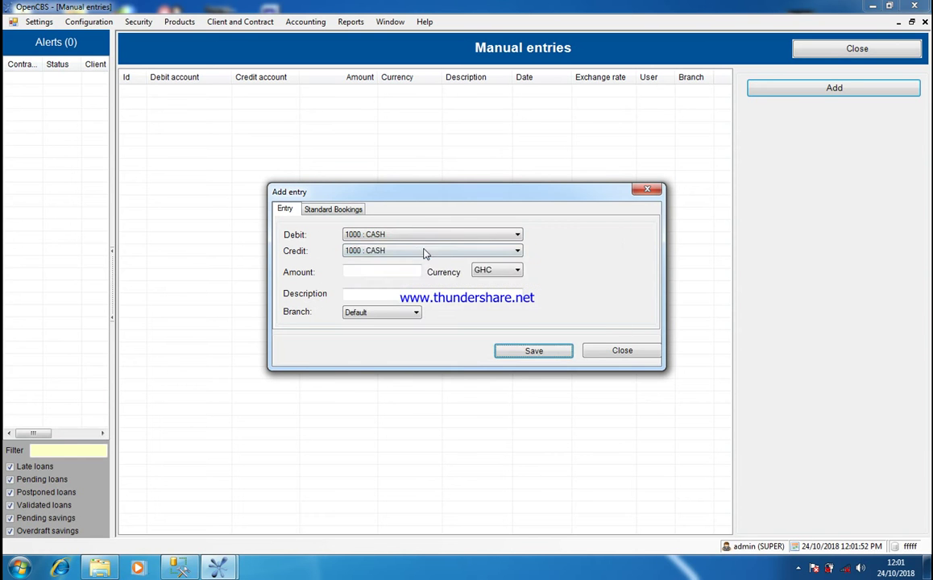
pyautogui.click(426, 239)
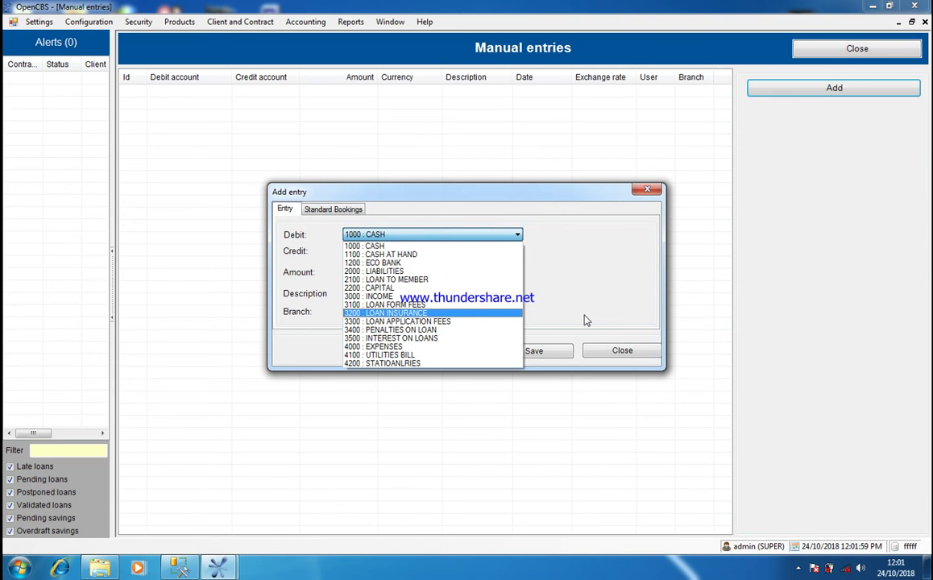
pyautogui.click(589, 349)
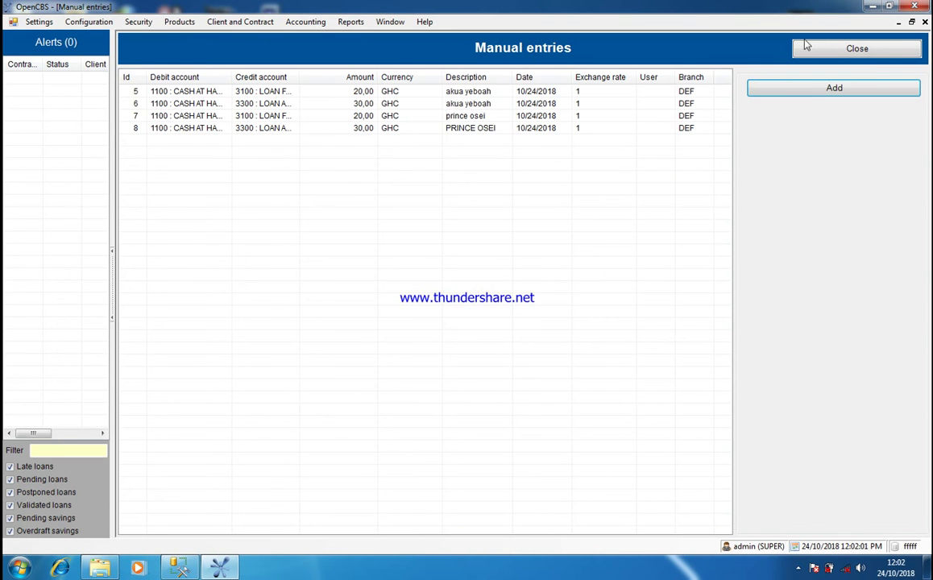
# Step: Close Manual entries, search all clients and open the loan client's record
pyautogui.click(817, 50)
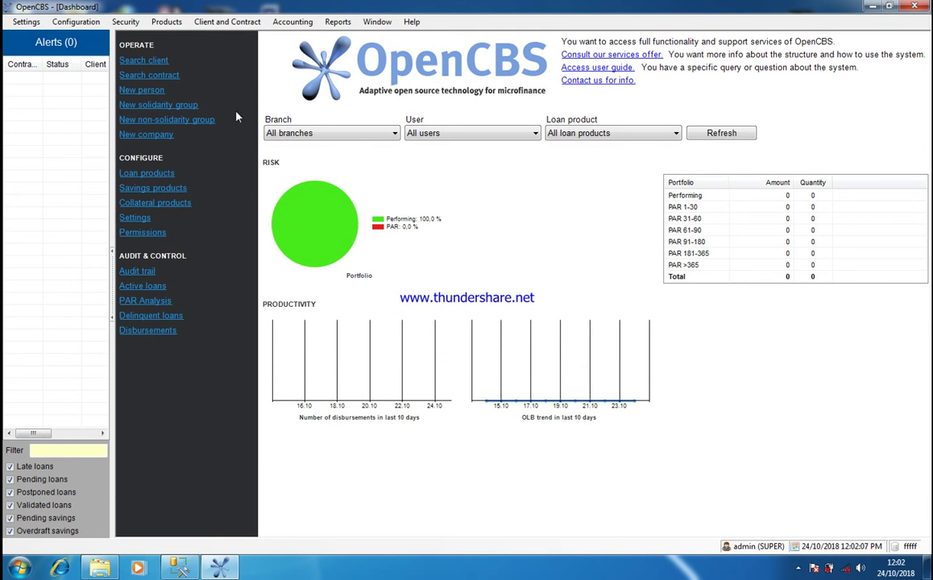
pyautogui.click(145, 61)
pyautogui.click(591, 137)
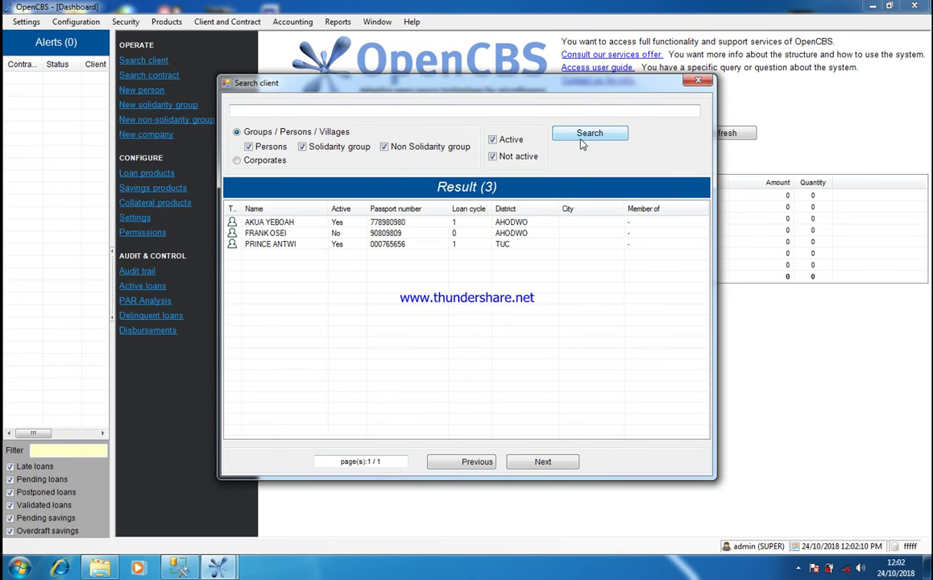
pyautogui.click(311, 225)
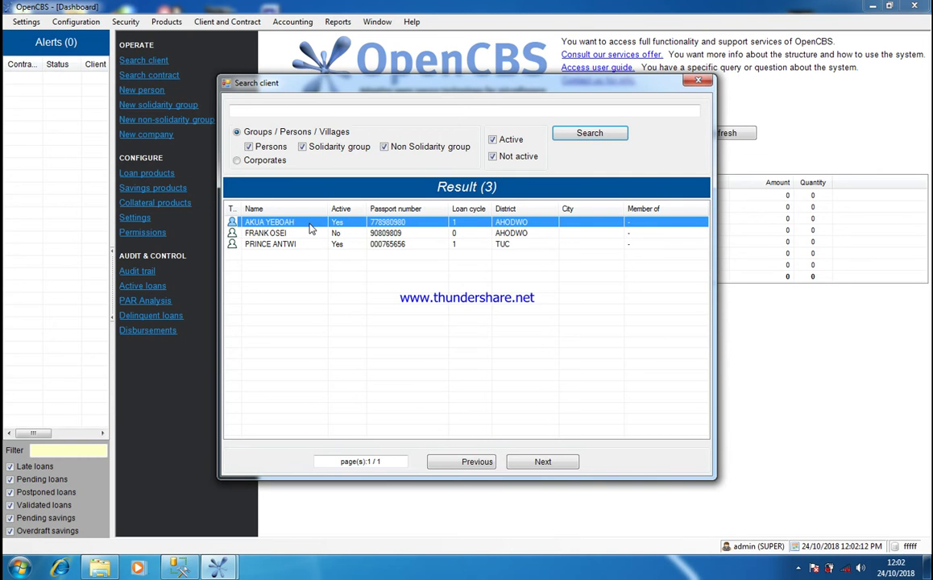
pyautogui.doubleClick(311, 229)
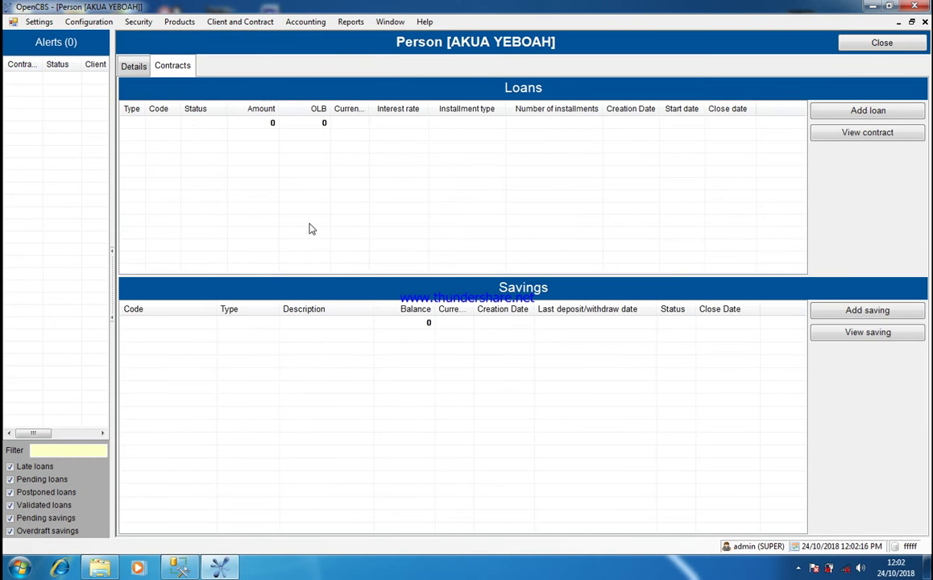
# Step: Add a PERSONAL LOANS contract from the client's Contracts tab
pyautogui.click(835, 112)
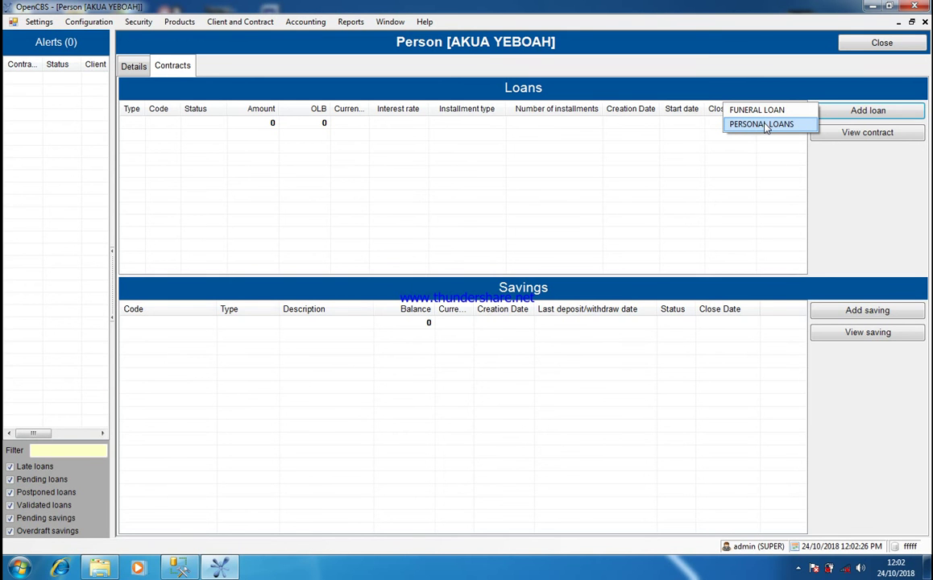
pyautogui.click(763, 125)
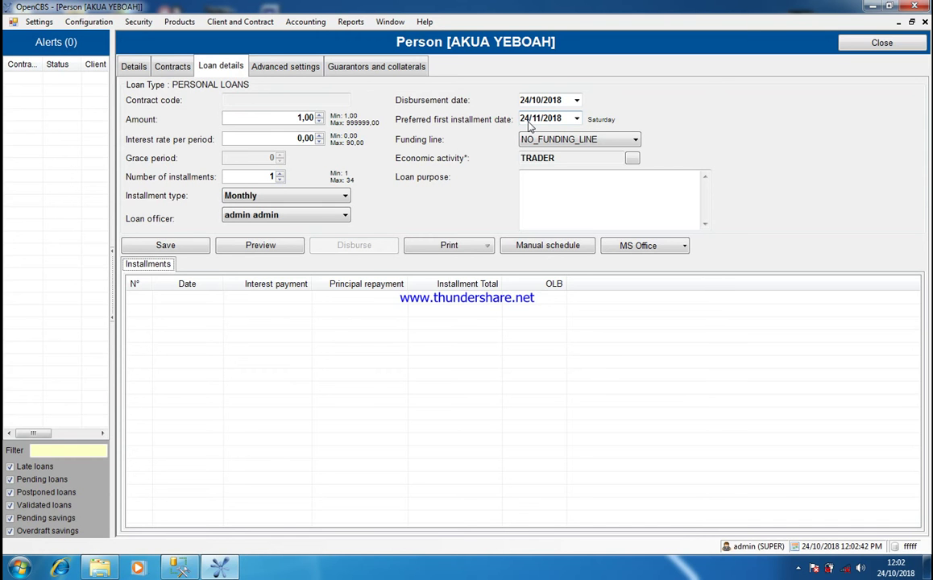
# Step: Pick 1 August 2018 as the disbursement date, moving the first installment to 01/09/2018
pyautogui.click(577, 100)
pyautogui.click(525, 118)
pyautogui.click(525, 118)
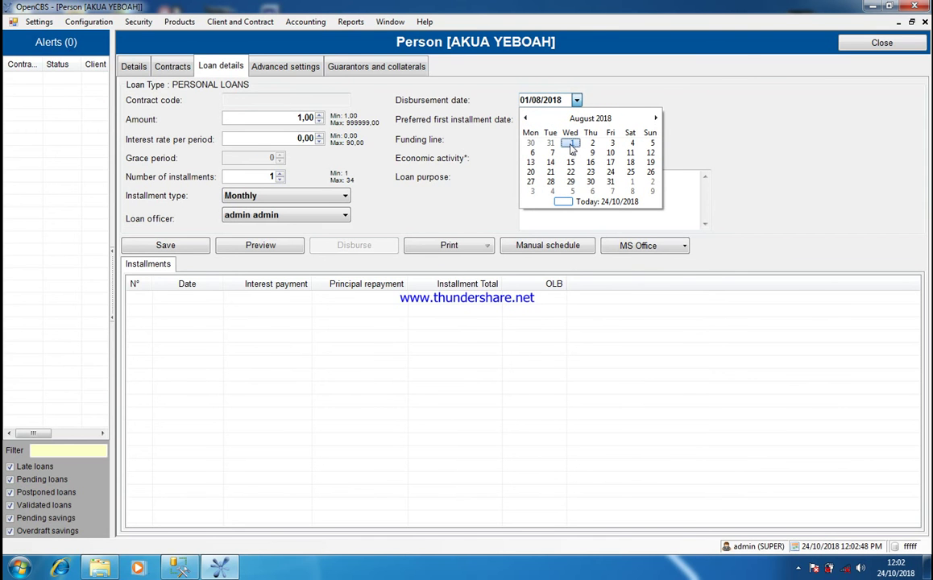
pyautogui.click(570, 143)
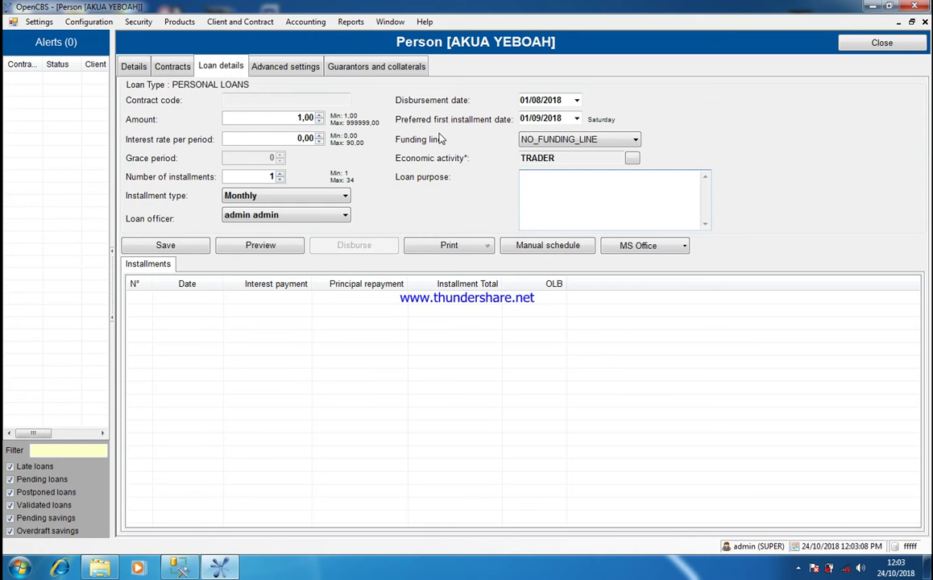
# Step: Enter amount 5000, interest rate 3 and 6 installments, then preview the repayment schedule
pyautogui.click(312, 117)
pyautogui.press('BackSpace')
pyautogui.press('BackSpace')
pyautogui.press('BackSpace')
pyautogui.press('BackSpace')
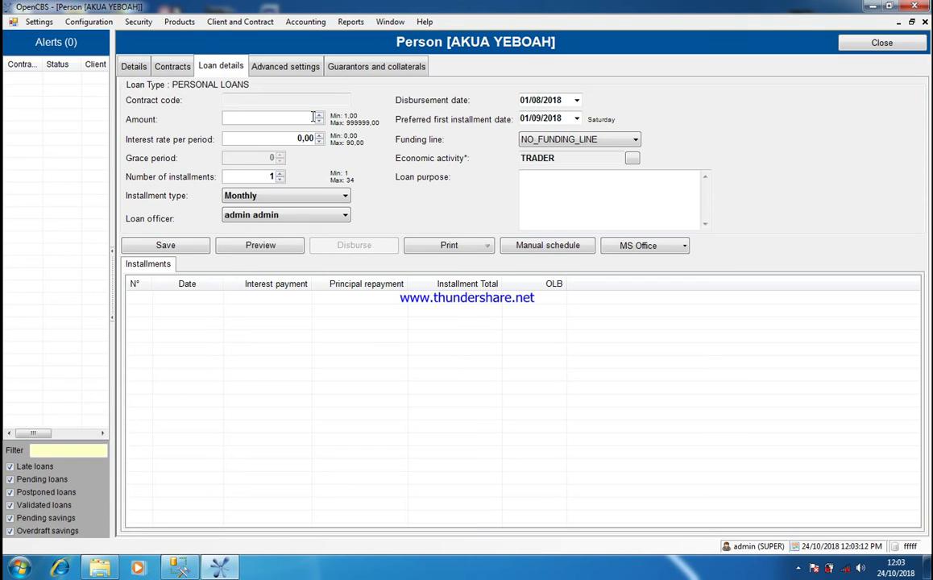
pyautogui.write('5000')
pyautogui.click(314, 139)
pyautogui.press('BackSpace')
pyautogui.press('BackSpace')
pyautogui.press('BackSpace')
pyautogui.press('BackSpace')
pyautogui.write('3')
pyautogui.click(279, 174)
pyautogui.click(280, 174)
pyautogui.click(280, 174)
pyautogui.click(280, 174)
pyautogui.click(280, 174)
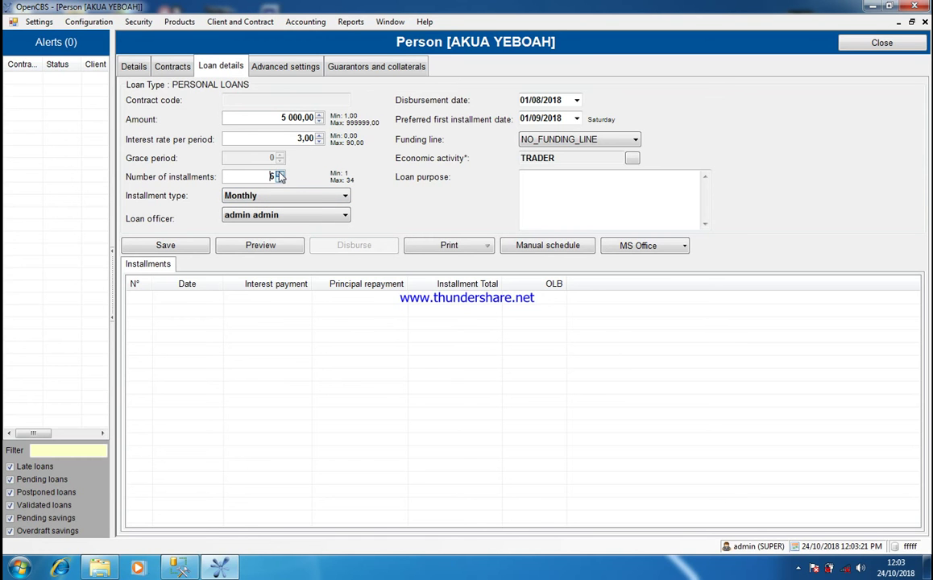
pyautogui.click(270, 246)
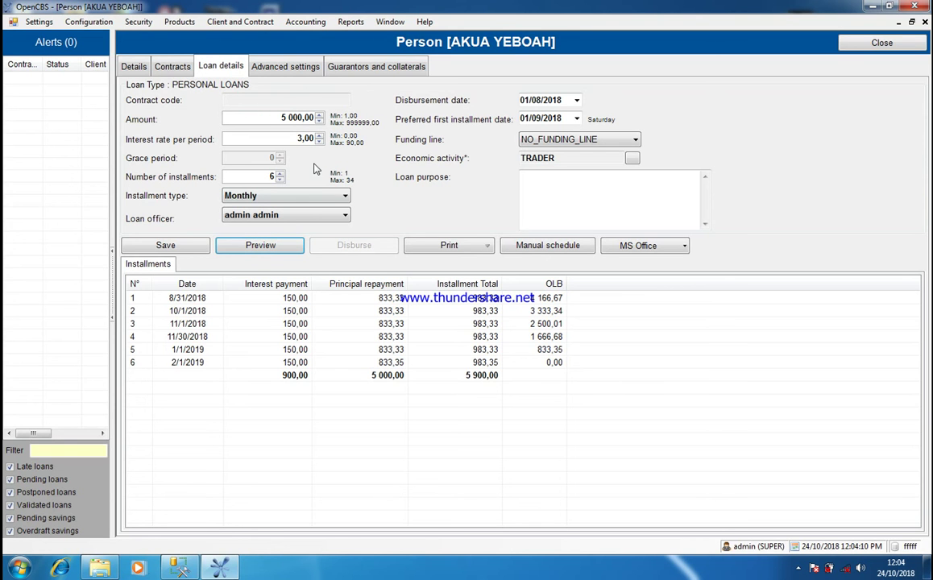
# Step: Change the interest rate to 4, recalculate the schedule to 6 200,00 total, and save
pyautogui.click(319, 136)
pyautogui.click(313, 139)
pyautogui.press('BackSpace')
pyautogui.press('BackSpace')
pyautogui.press('BackSpace')
pyautogui.press('BackSpace')
pyautogui.write('4')
pyautogui.click(264, 248)
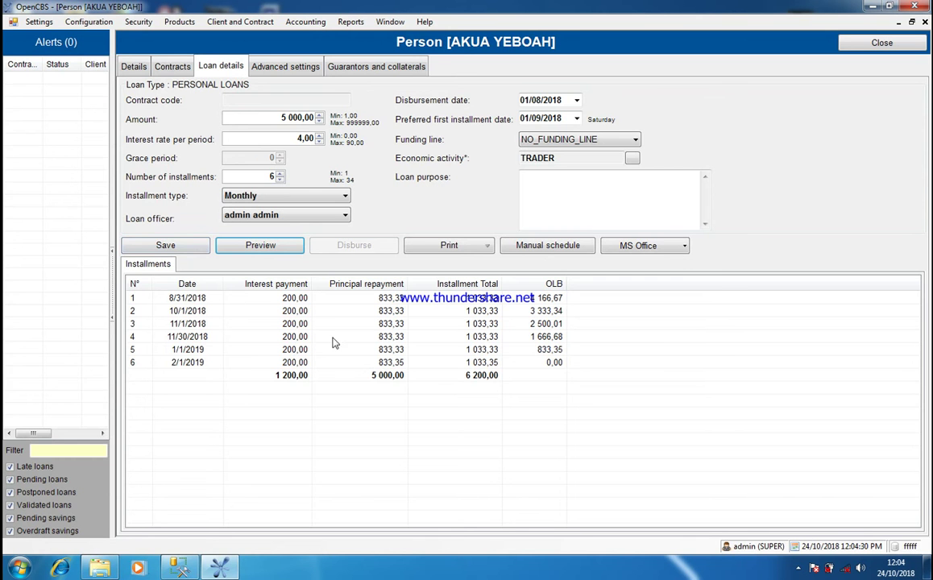
pyautogui.click(186, 247)
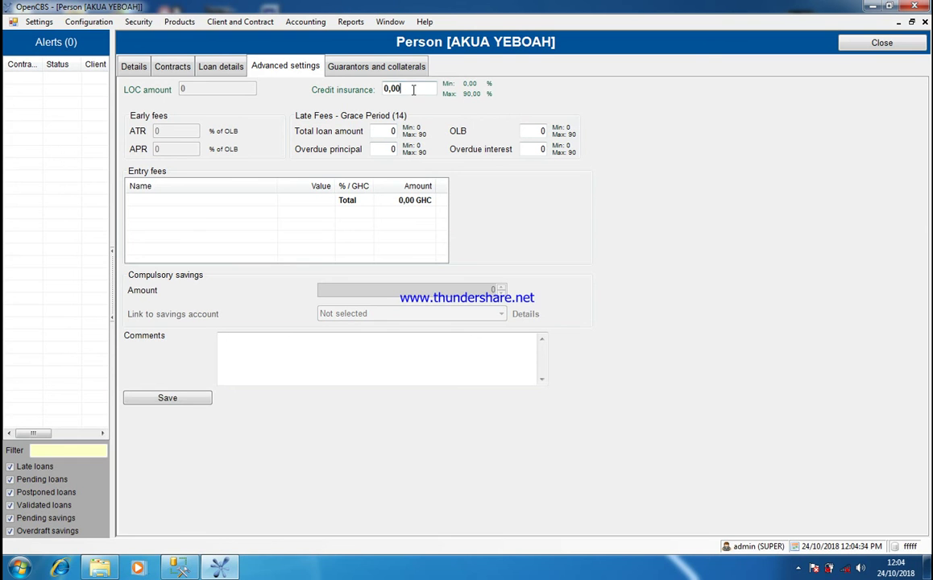
# Step: Enter credit insurance 4 and OLB late fee 0,2 in Advanced settings and save the loan
pyautogui.press('BackSpace')
pyautogui.press('BackSpace')
pyautogui.press('BackSpace')
pyautogui.press('BackSpace')
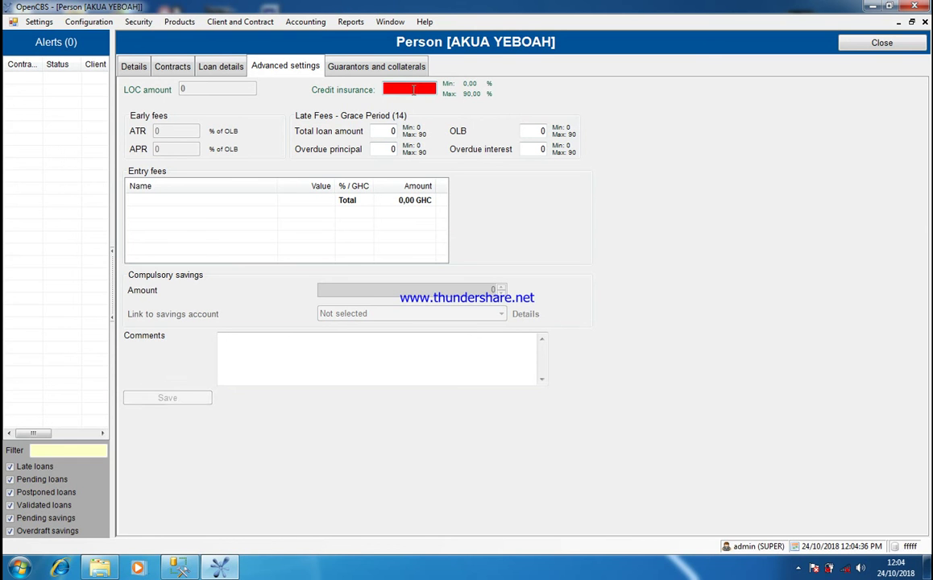
pyautogui.write('4')
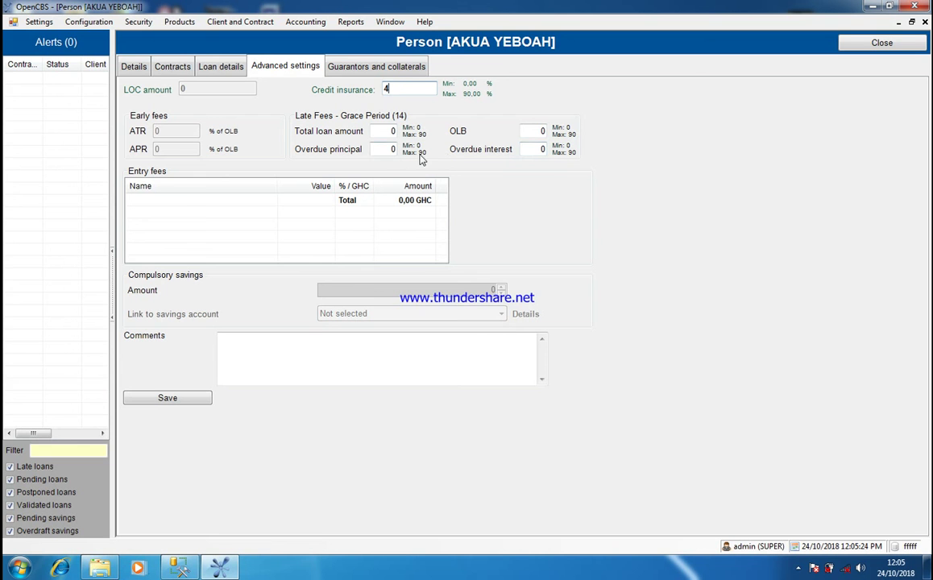
pyautogui.click(544, 133)
pyautogui.press('BackSpace')
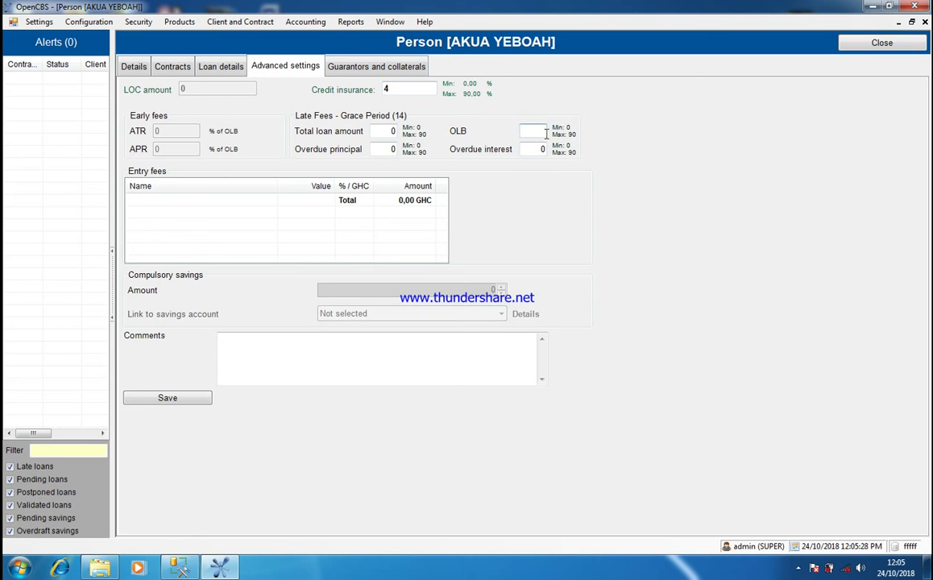
pyautogui.write('0,2')
pyautogui.click(168, 397)
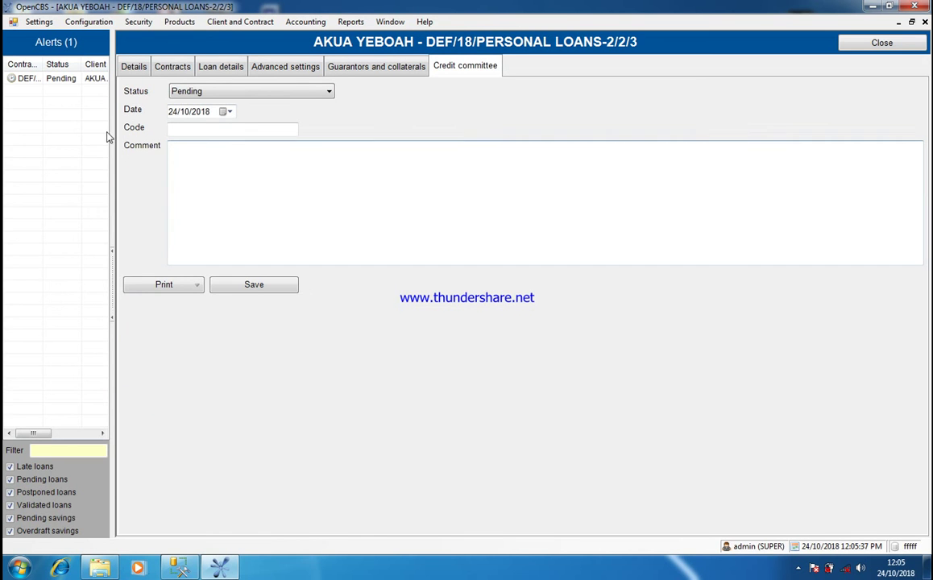
# Step: Record a Validated committee decision dated 01/08/2018, save it, and return to Loan details
pyautogui.click(168, 91)
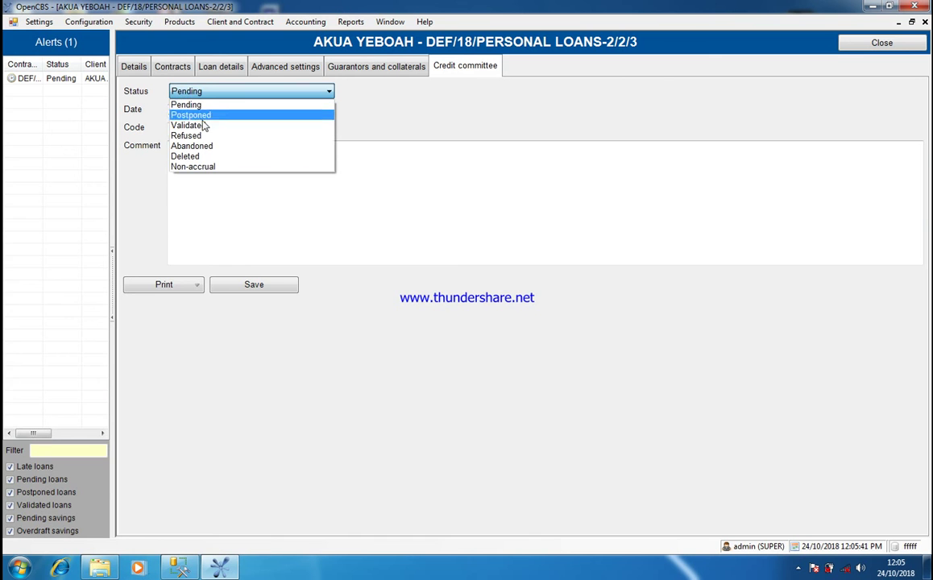
pyautogui.click(204, 127)
pyautogui.click(227, 112)
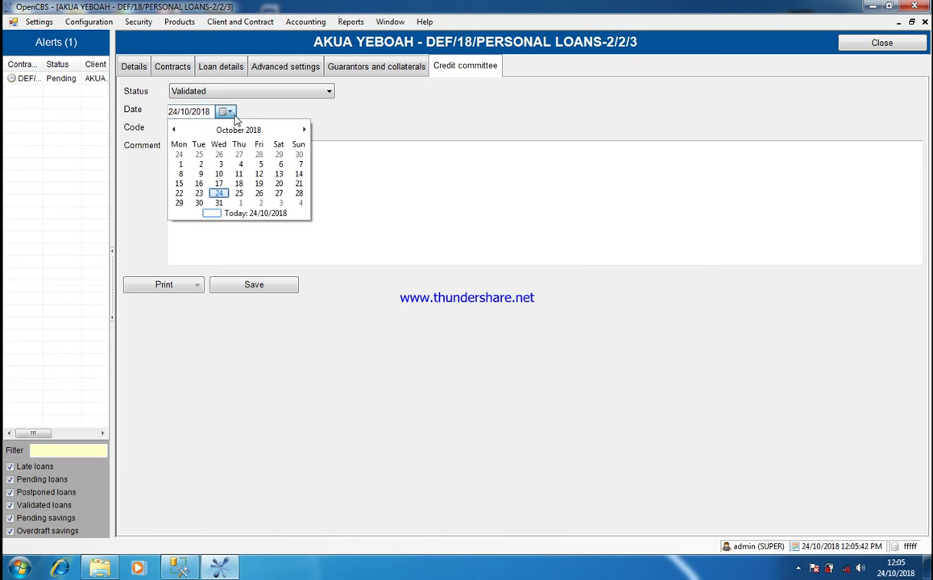
pyautogui.click(173, 129)
pyautogui.click(173, 129)
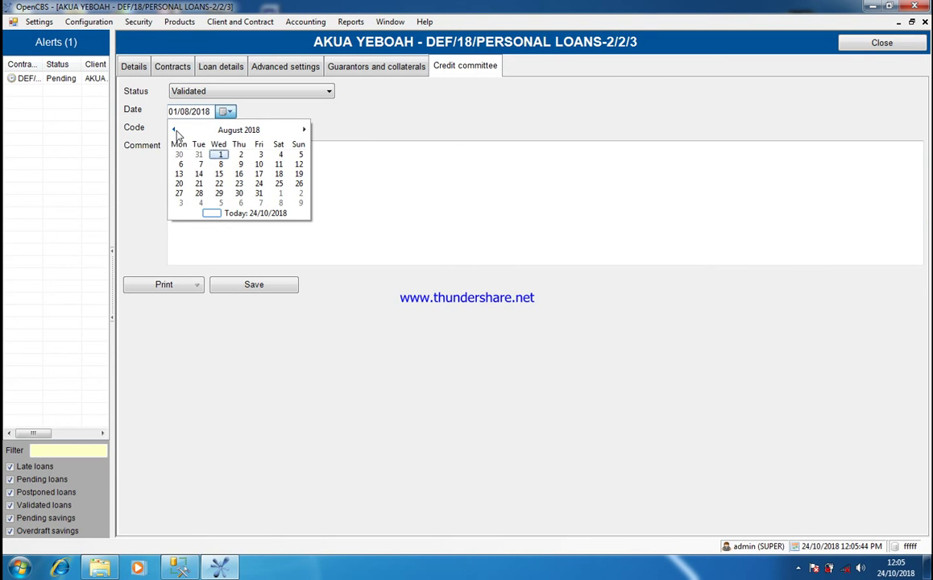
pyautogui.click(219, 153)
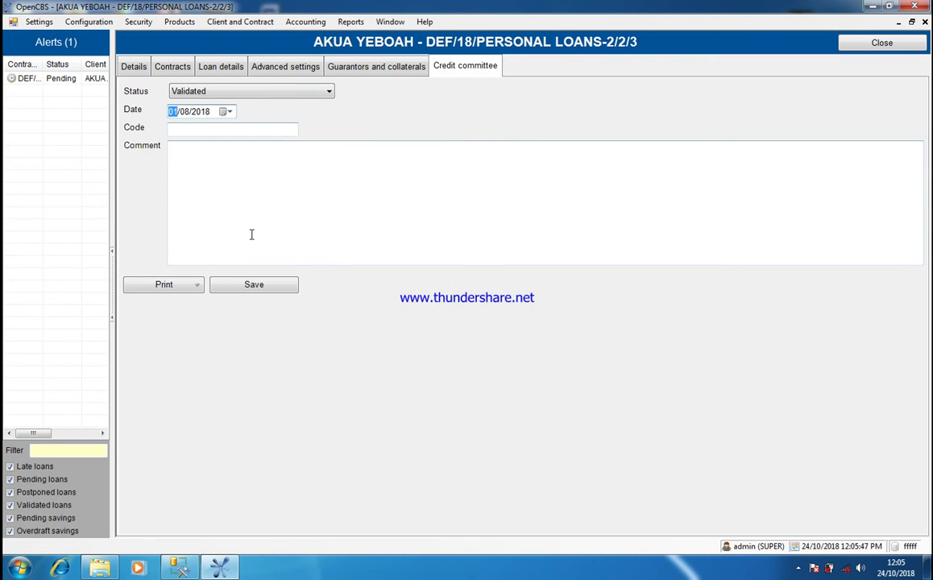
pyautogui.click(268, 287)
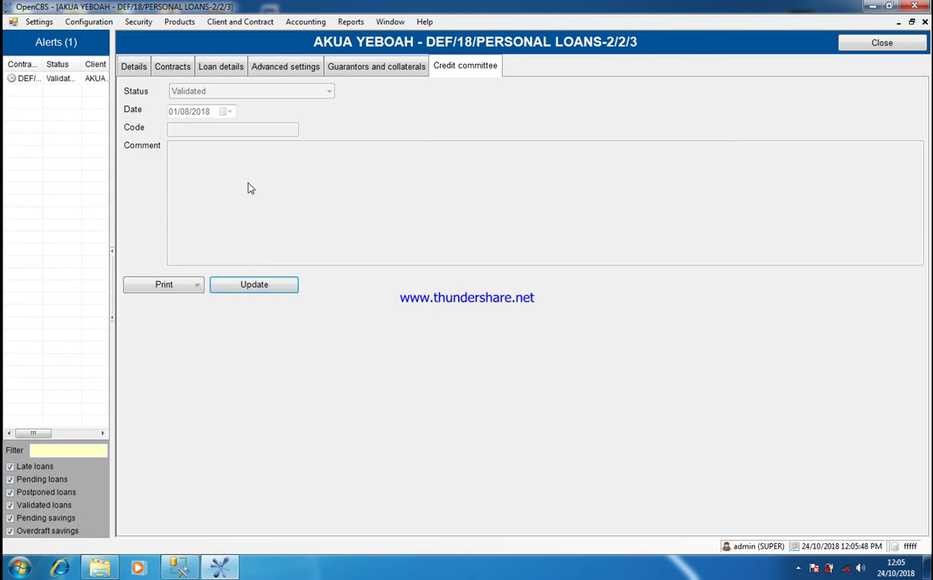
pyautogui.click(220, 67)
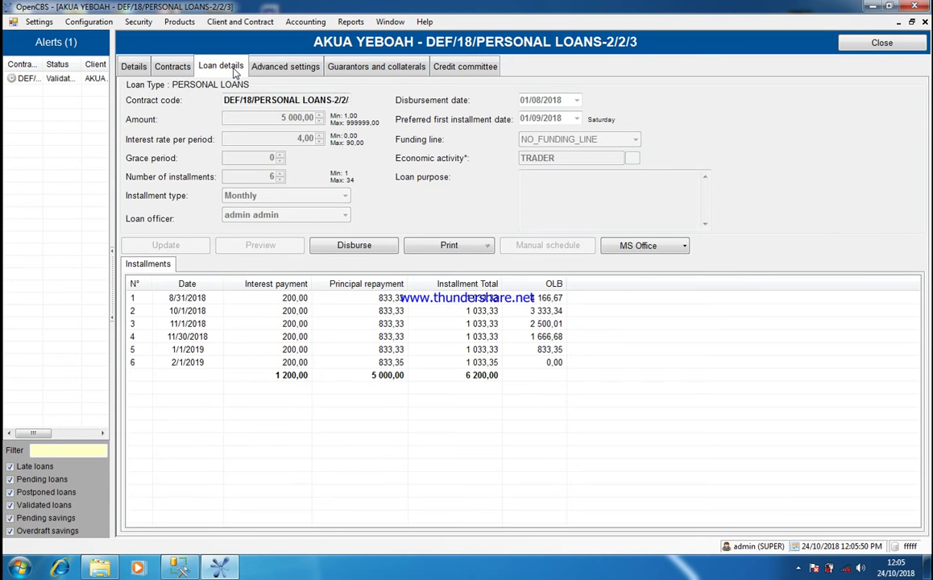
# Step: Preview and close the Contract history report
pyautogui.click(435, 251)
pyautogui.click(456, 264)
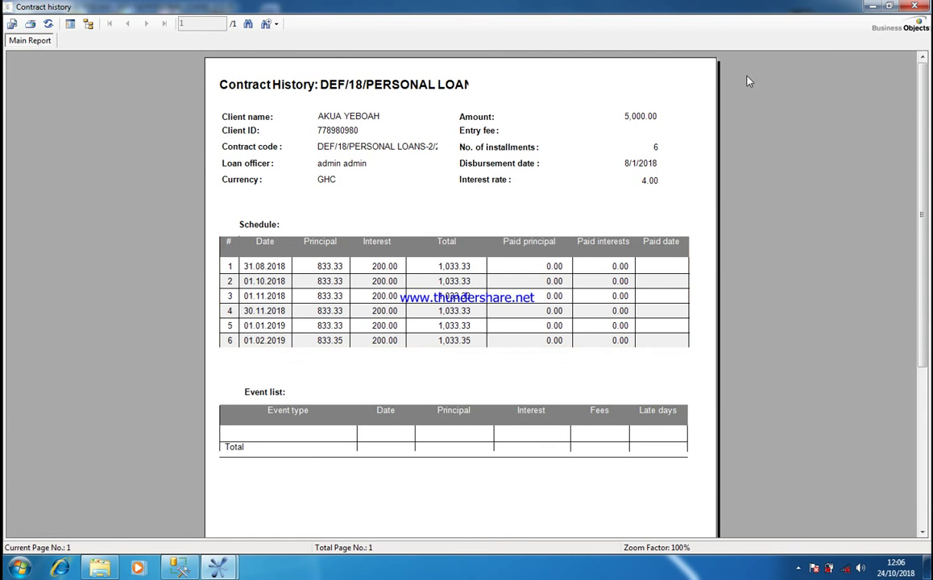
pyautogui.click(913, 6)
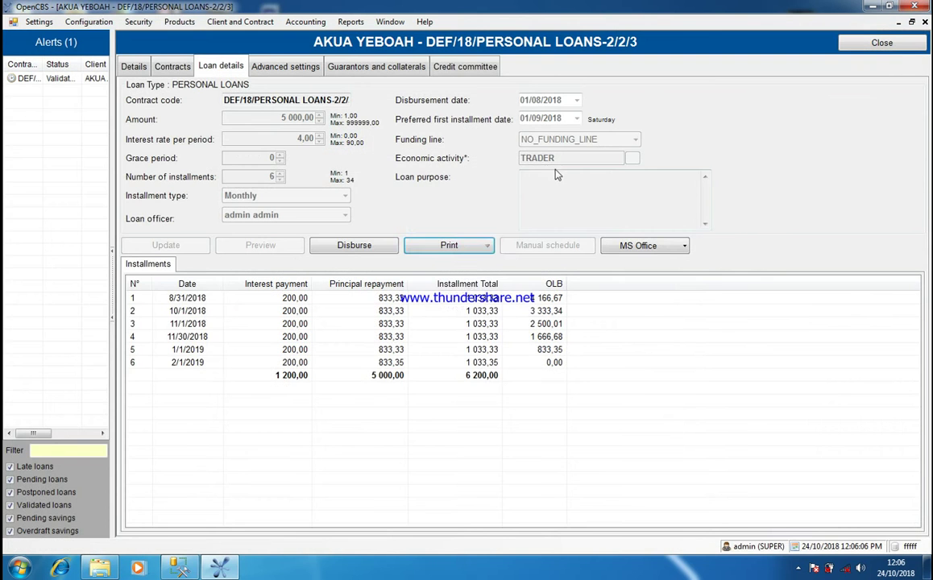
# Step: Preview and close the Disbursement cash receipt report, then bring up the disbursement form
pyautogui.click(467, 247)
pyautogui.click(476, 278)
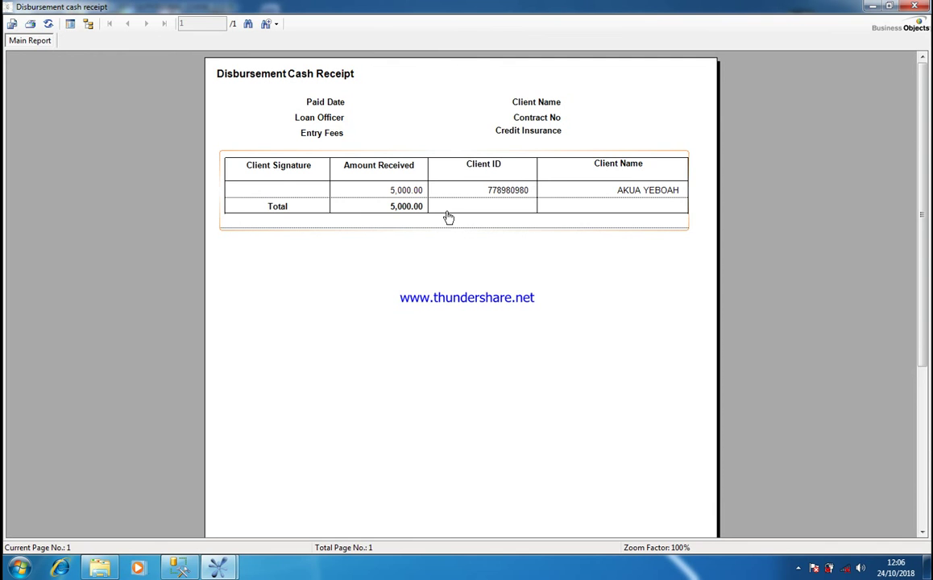
pyautogui.click(915, 8)
pyautogui.click(370, 248)
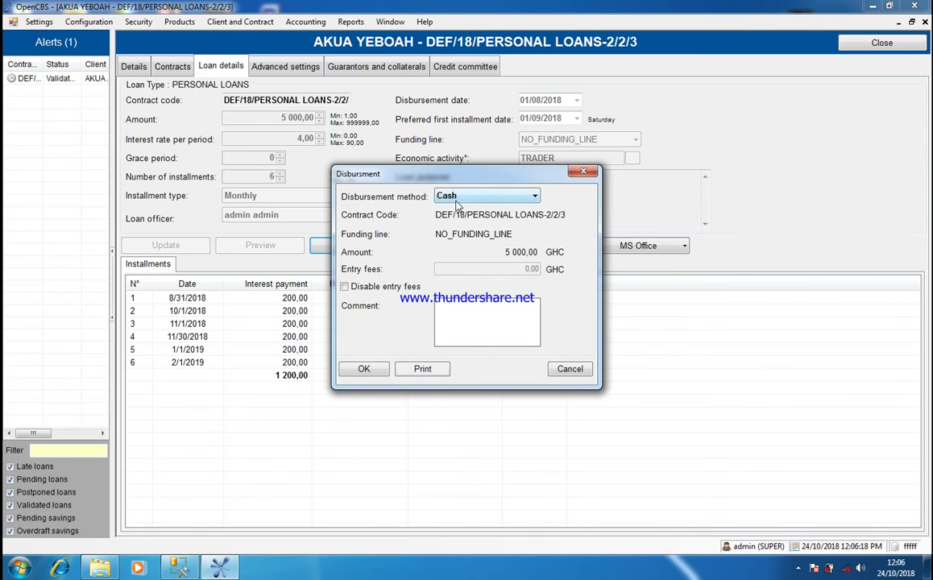
# Step: Disburse the 5 000,00 GHC loan with the Cash method and acknowledge the completion message
pyautogui.click(456, 200)
pyautogui.click(458, 220)
pyautogui.click(445, 197)
pyautogui.click(448, 209)
pyautogui.click(365, 369)
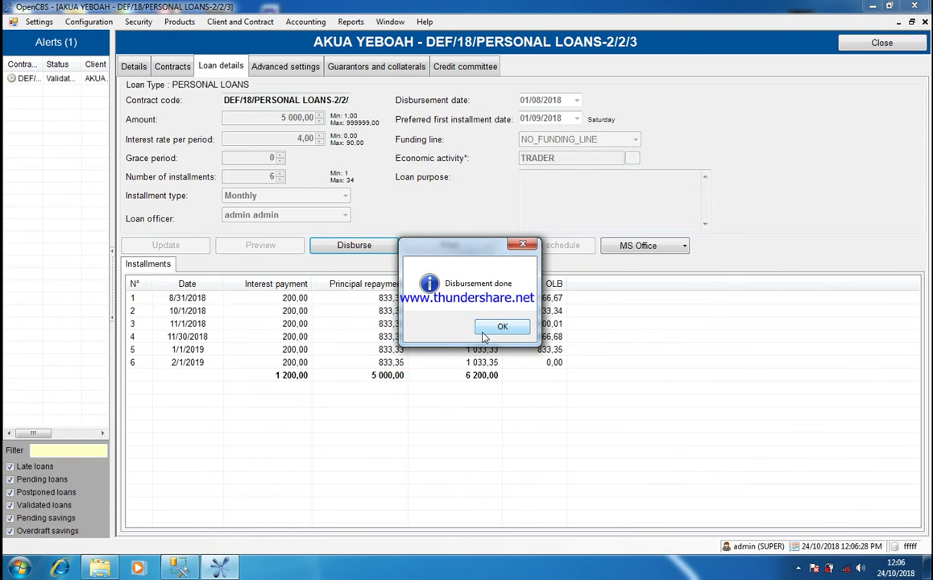
pyautogui.click(484, 333)
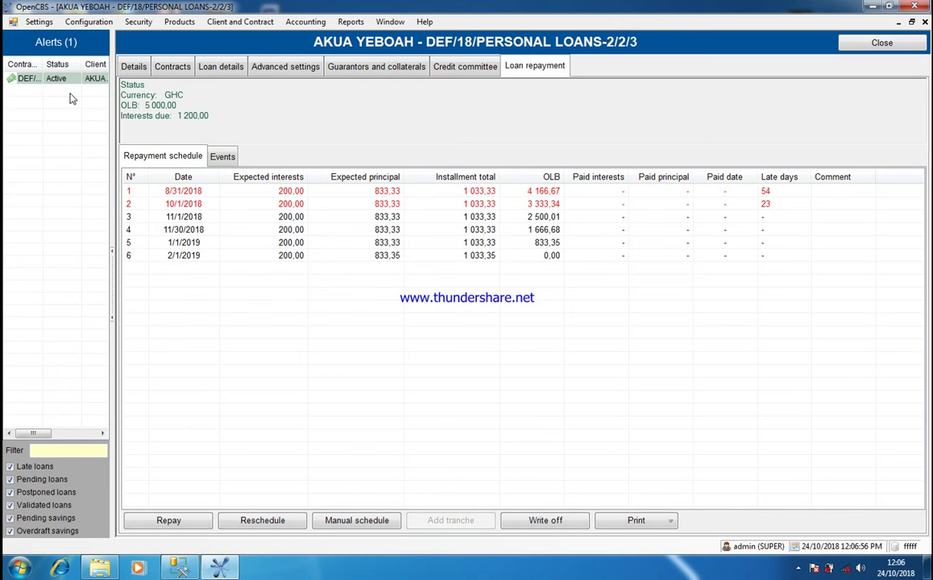
# Step: Repay installment 1 with automatic penalty calculation left on
pyautogui.click(190, 192)
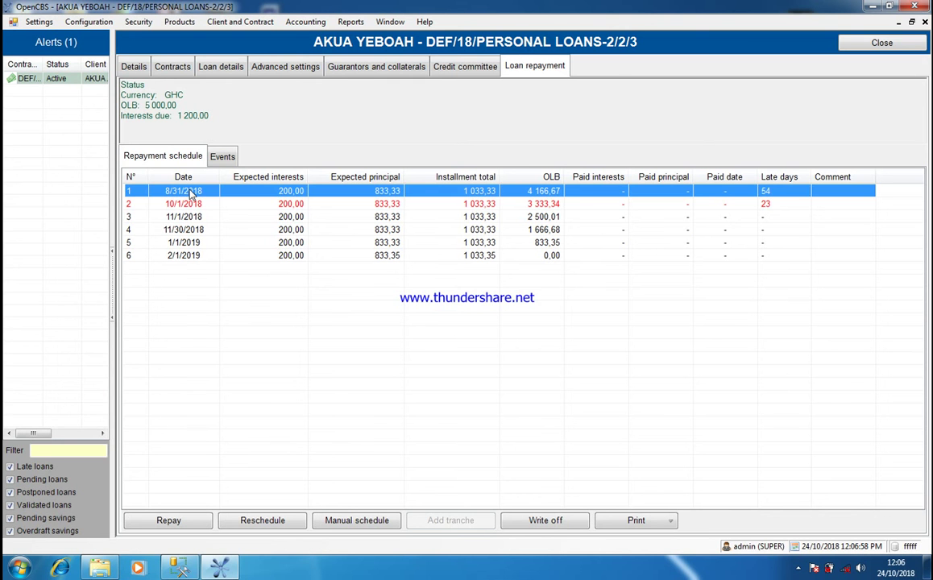
pyautogui.click(181, 521)
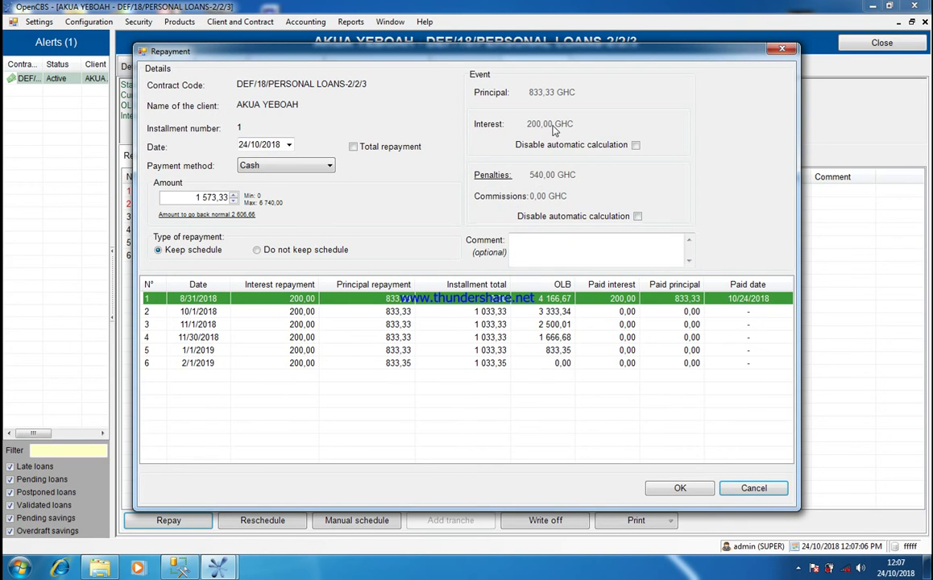
pyautogui.click(637, 217)
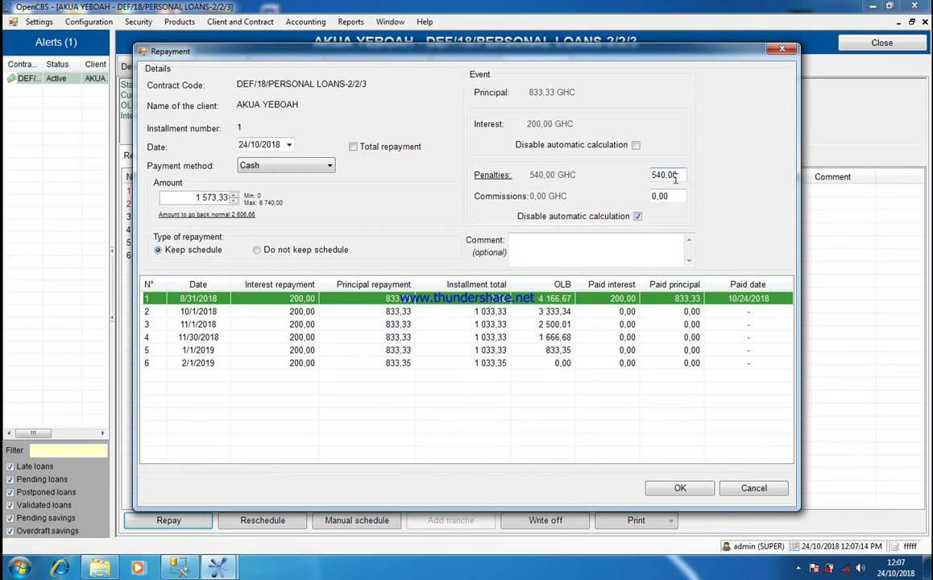
pyautogui.click(637, 216)
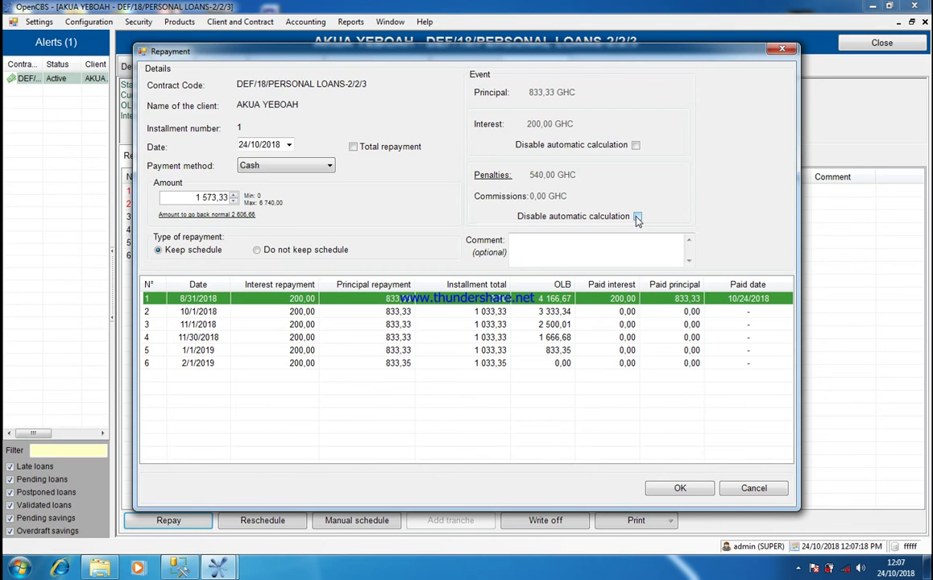
pyautogui.click(637, 216)
pyautogui.click(637, 216)
pyautogui.click(678, 489)
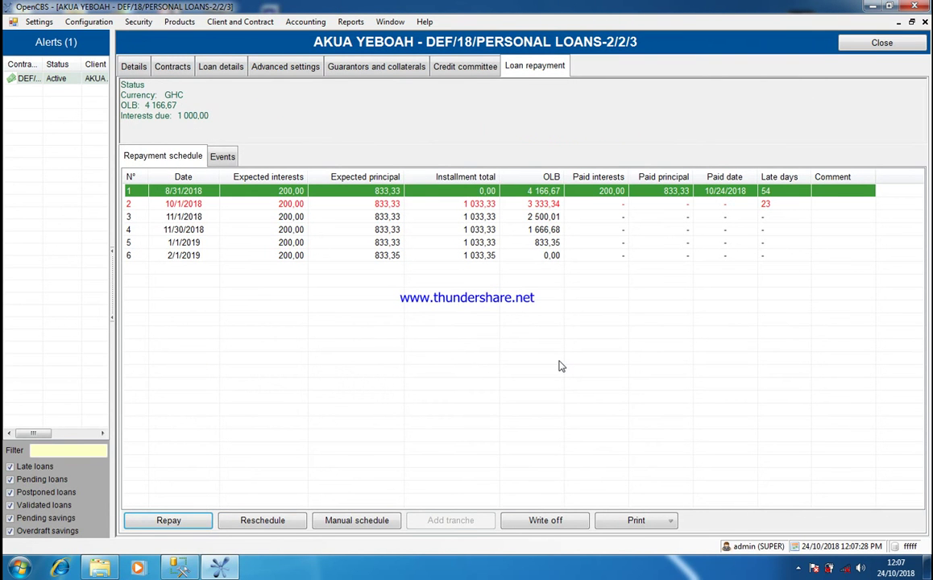
# Step: Repay installment 2 and confirm the second same-day repayment
pyautogui.click(168, 520)
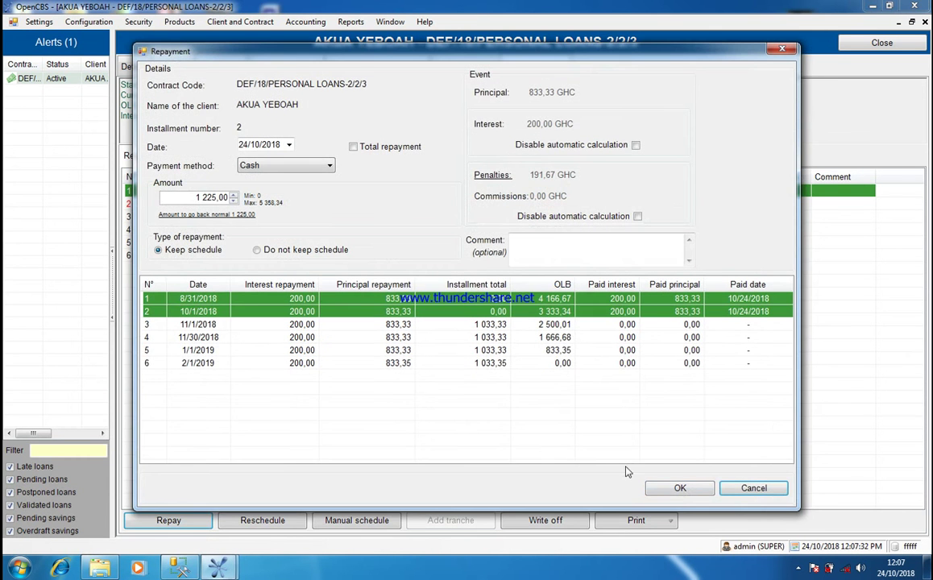
pyautogui.click(682, 490)
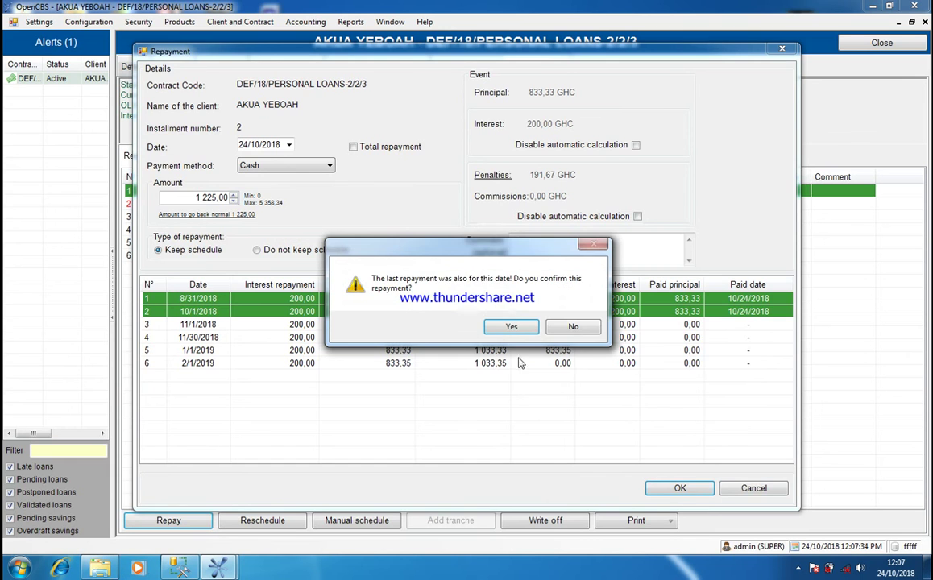
pyautogui.click(517, 330)
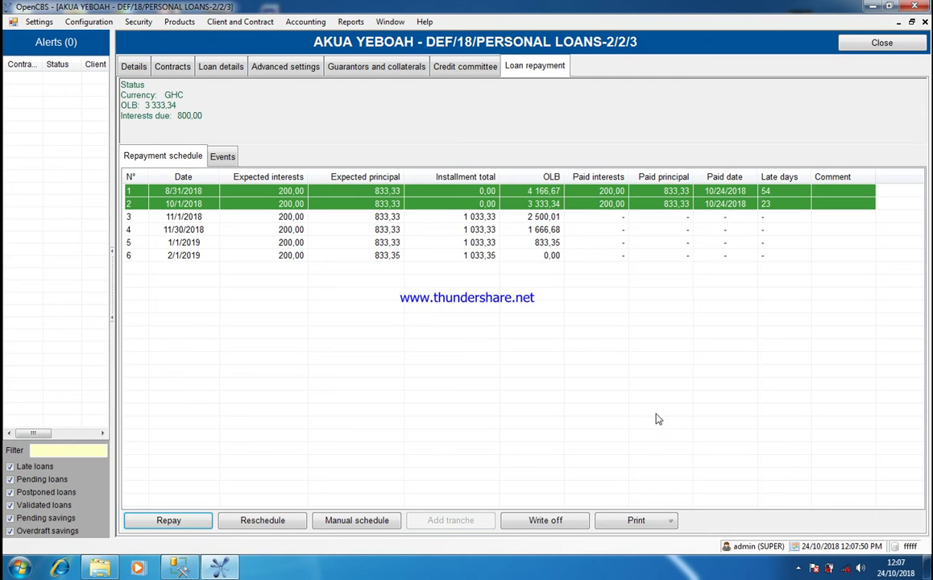
pyautogui.click(667, 524)
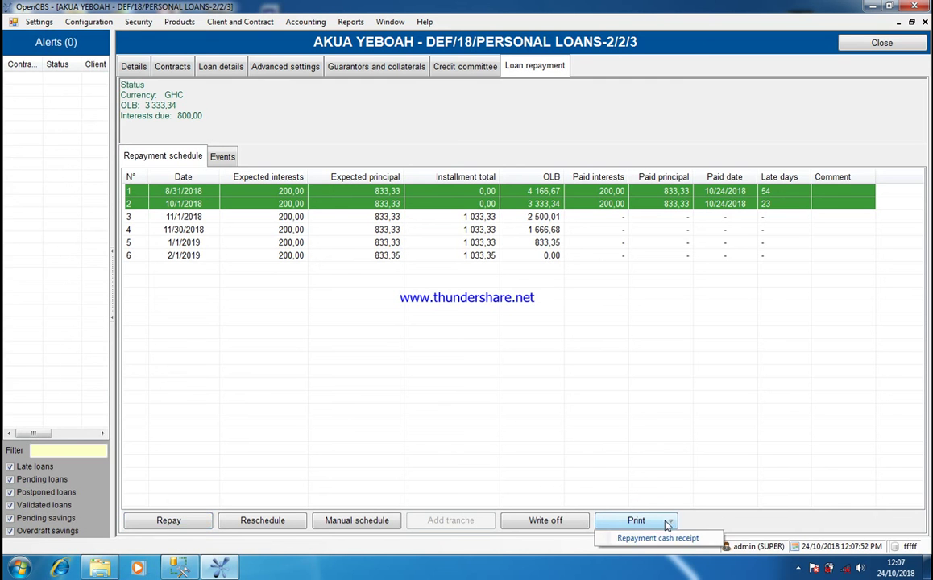
pyautogui.click(666, 541)
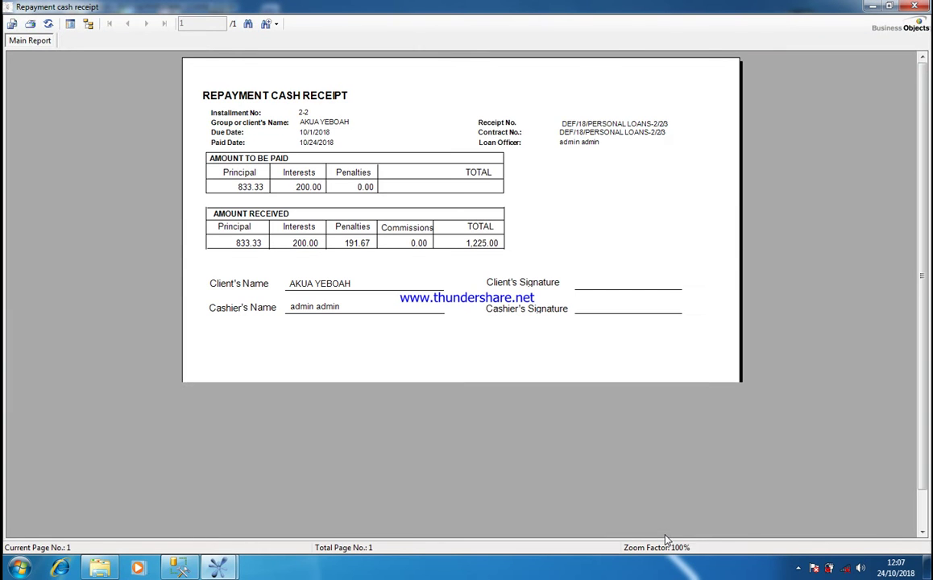
pyautogui.click(914, 7)
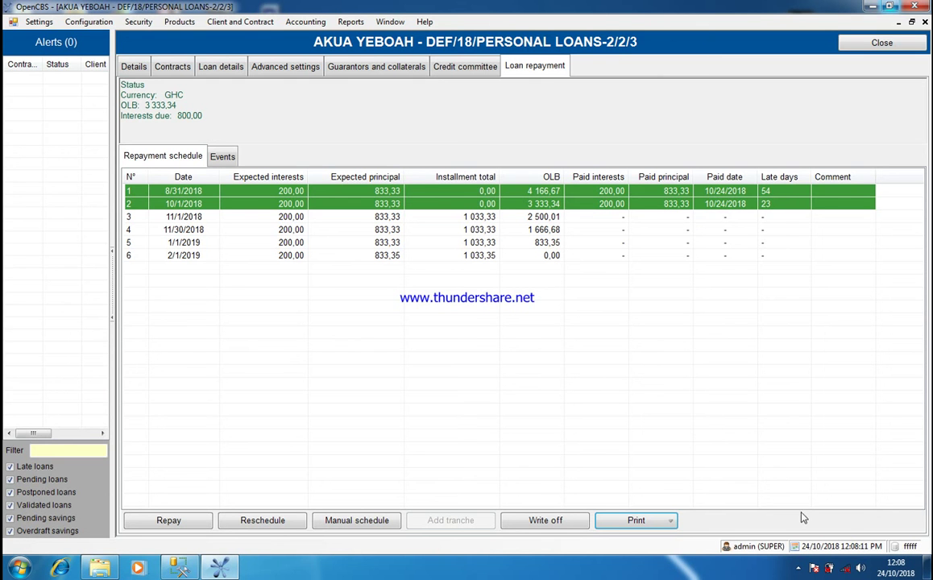
# Step: Close the open loan file and return to the dashboard
pyautogui.click(797, 568)
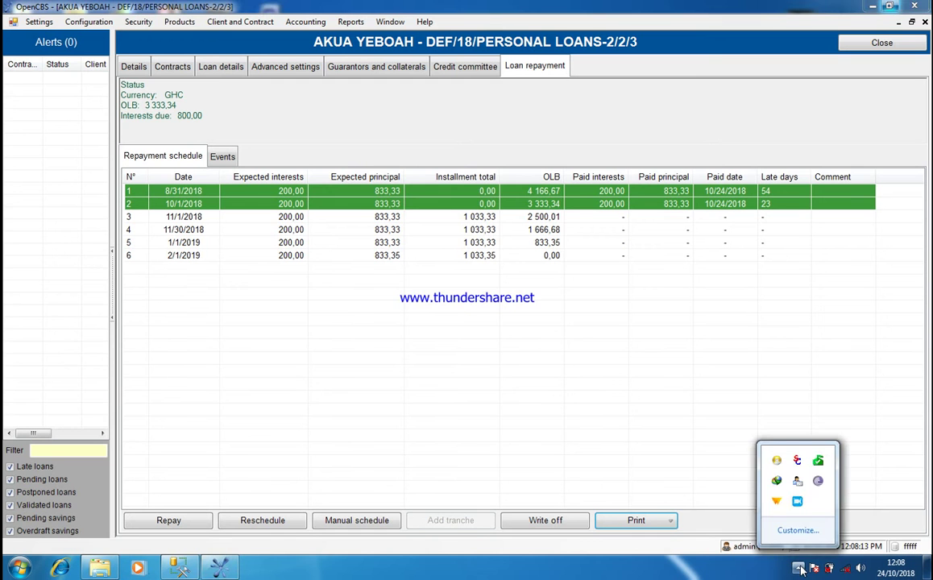
pyautogui.click(797, 501)
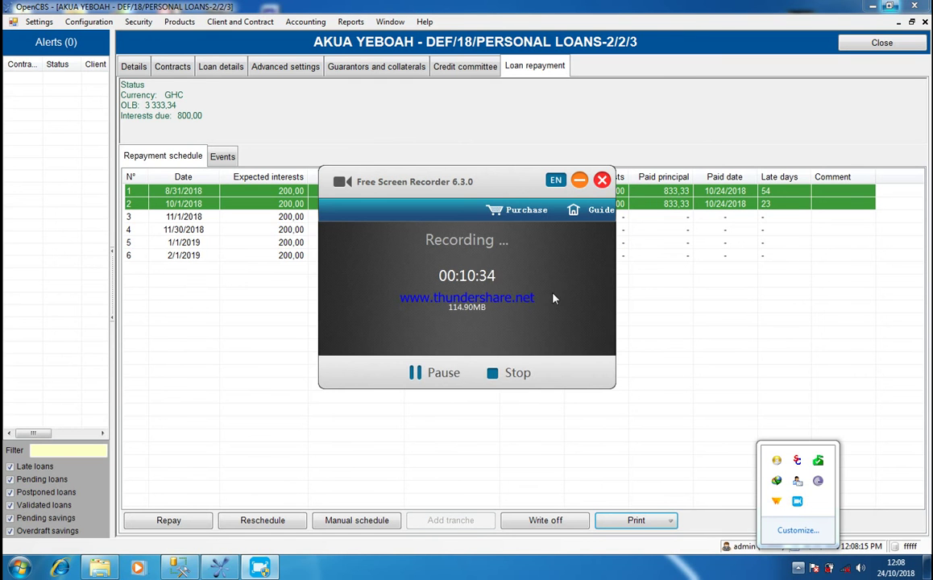
pyautogui.click(579, 180)
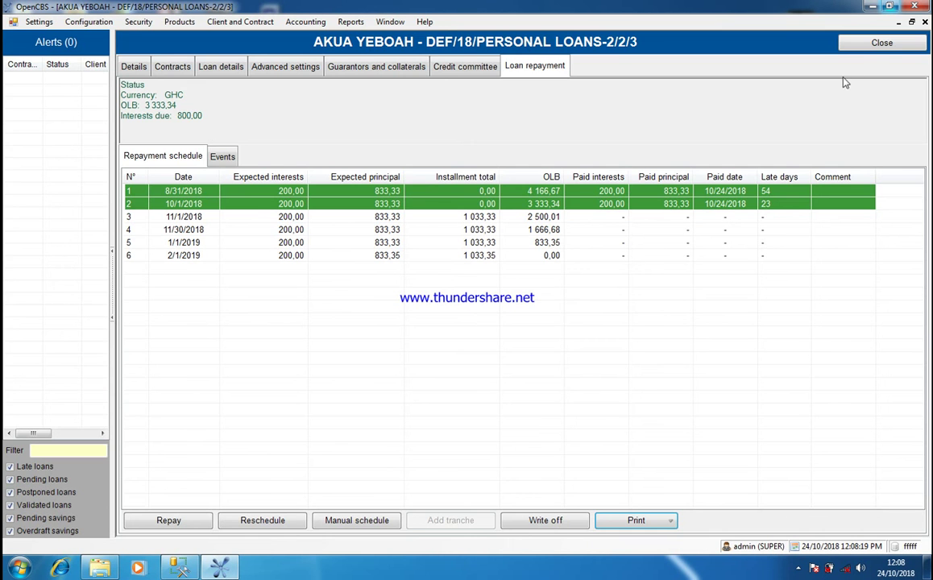
pyautogui.click(865, 47)
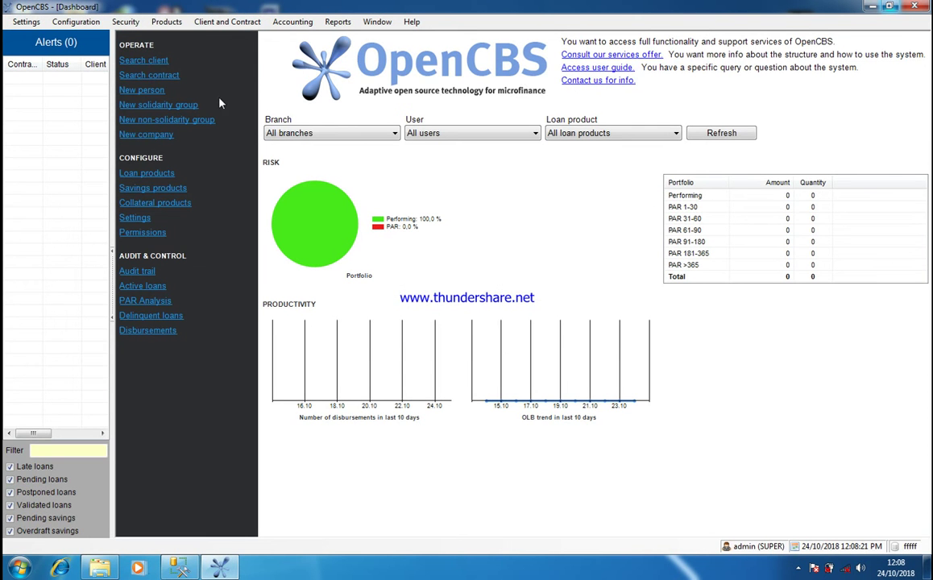
# Step: Search for all clients and open the third client's record from the results
pyautogui.click(149, 62)
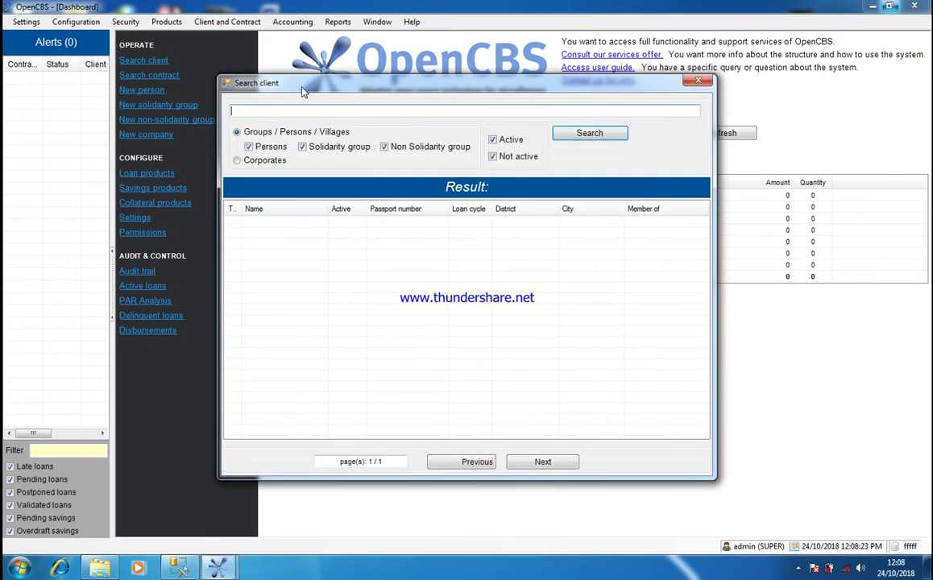
pyautogui.click(571, 135)
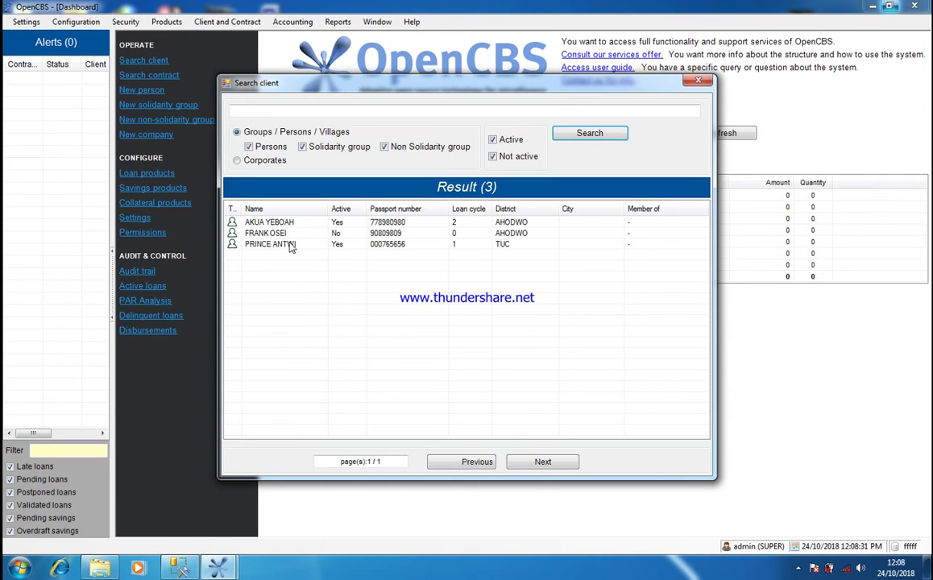
pyautogui.click(292, 245)
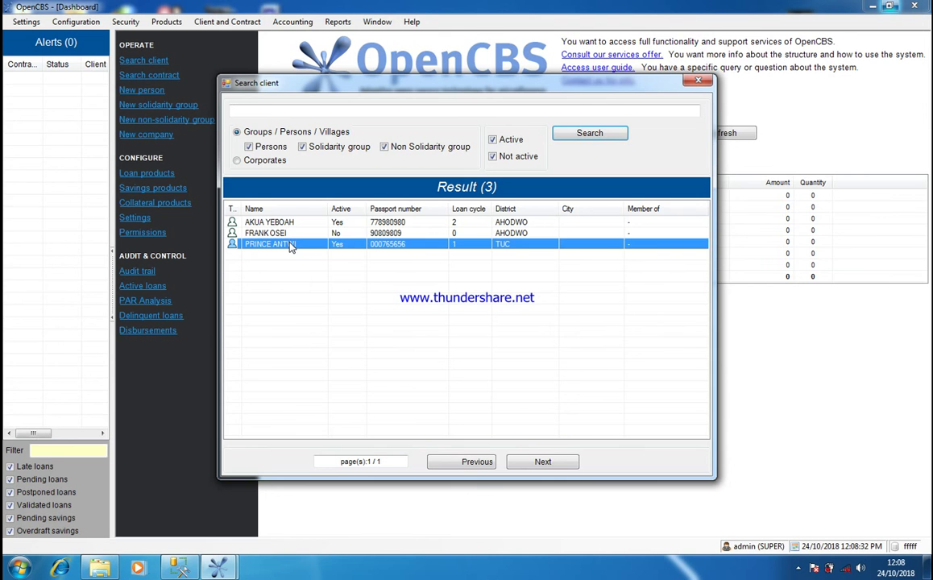
pyautogui.doubleClick(292, 246)
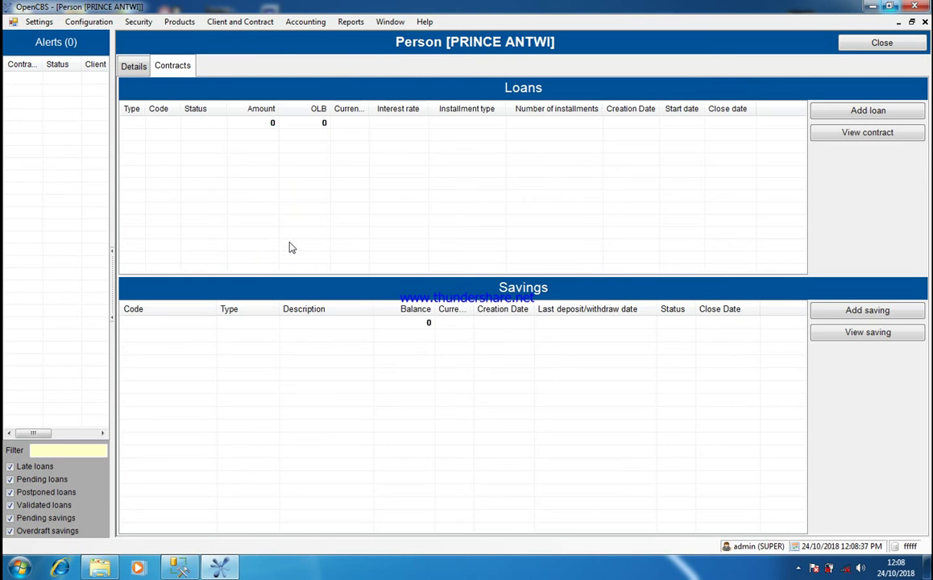
# Step: Start a new FUNERAL LOAN for the client with disbursement date 01/09/2018
pyautogui.click(844, 113)
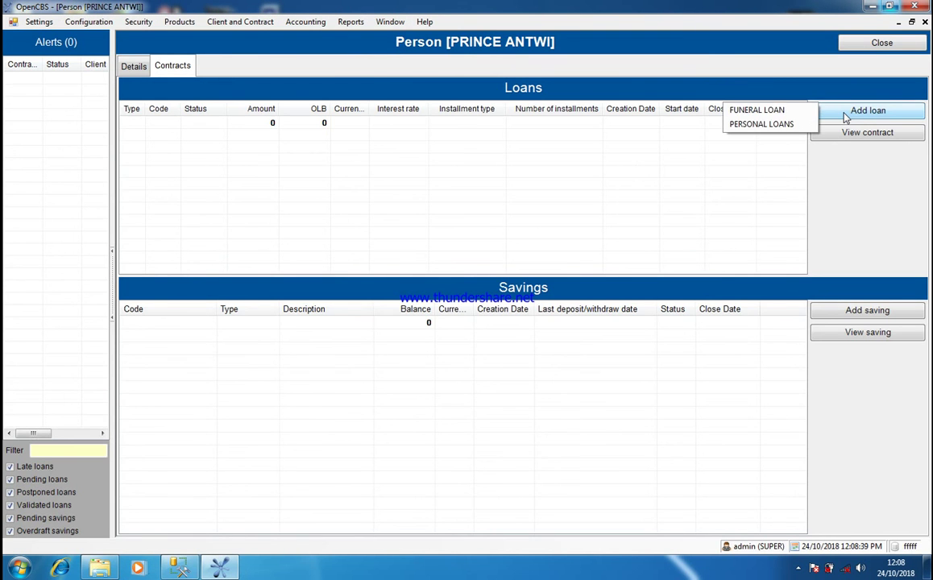
pyautogui.click(761, 112)
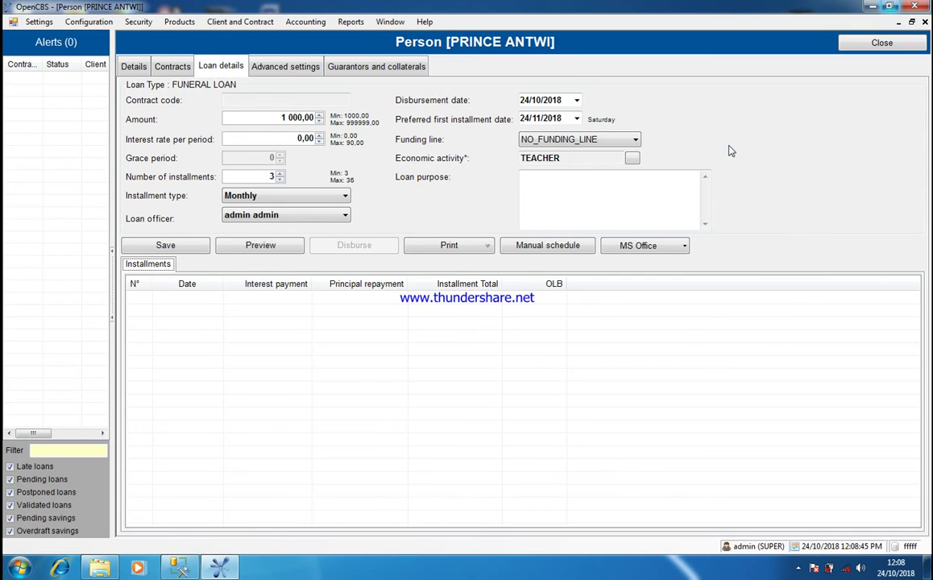
pyautogui.click(576, 100)
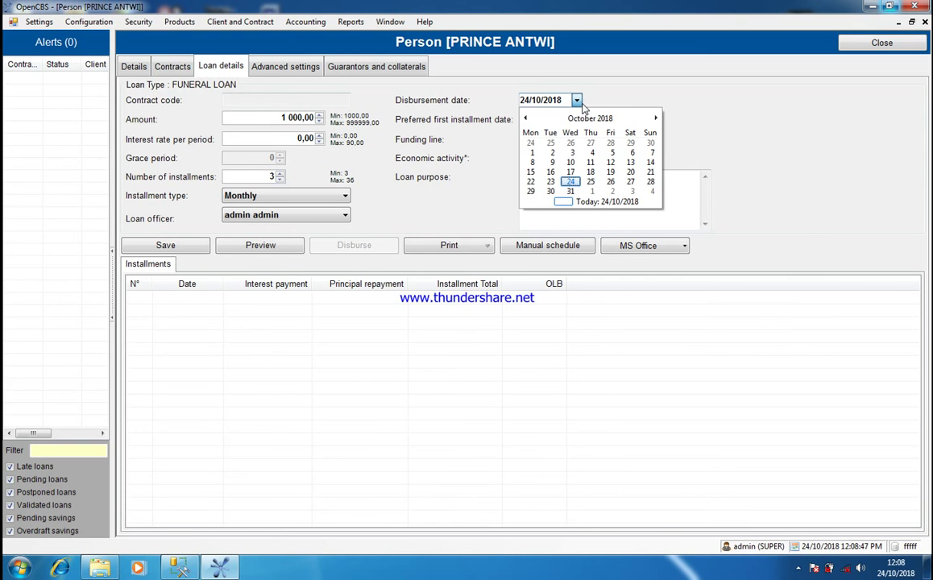
pyautogui.click(525, 118)
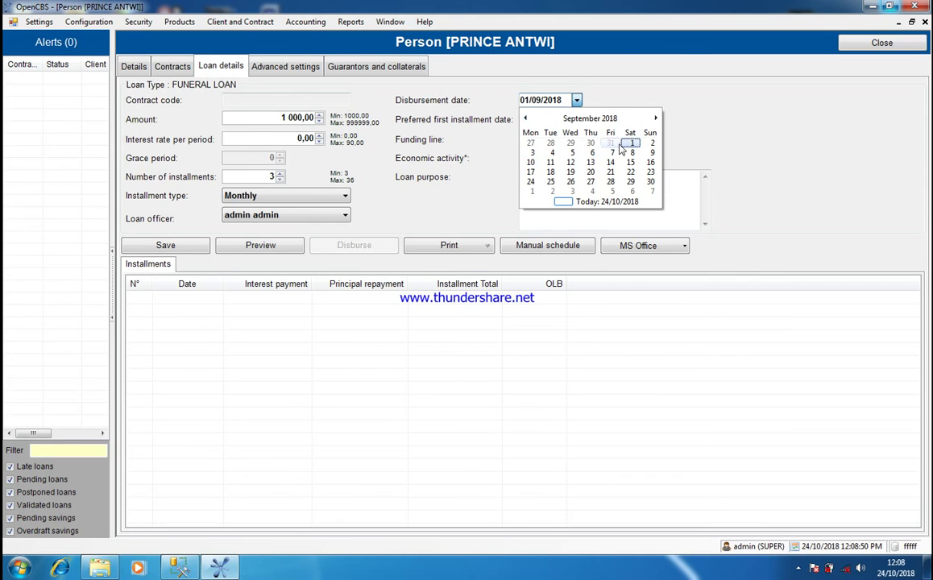
pyautogui.click(631, 144)
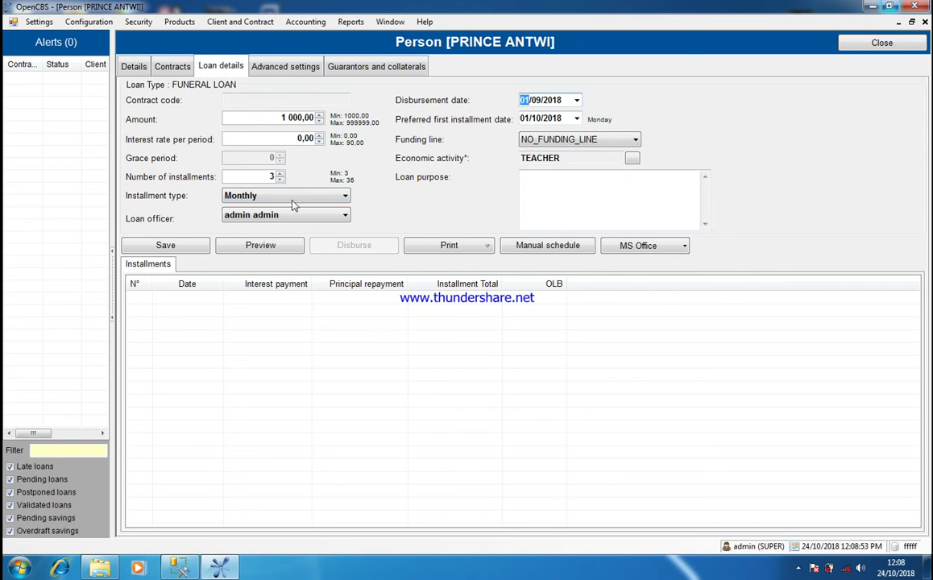
# Step: Set the loan amount to 10000 and interest rate to 8, preview the schedule, and save
pyautogui.click(281, 118)
pyautogui.press('Delete')
pyautogui.press('Delete')
pyautogui.press('Delete')
pyautogui.press('Delete')
pyautogui.press('Delete')
pyautogui.press('Delete')
pyautogui.press('Delete')
pyautogui.press('Delete')
pyautogui.write('10000')
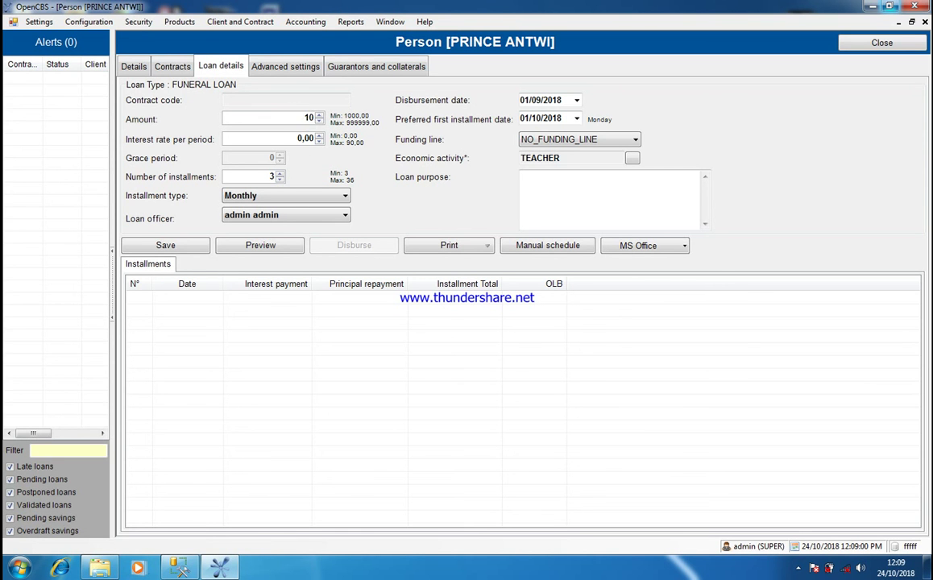
pyautogui.click(313, 138)
pyautogui.press('BackSpace')
pyautogui.press('BackSpace')
pyautogui.press('BackSpace')
pyautogui.press('BackSpace')
pyautogui.write('8')
pyautogui.click(272, 252)
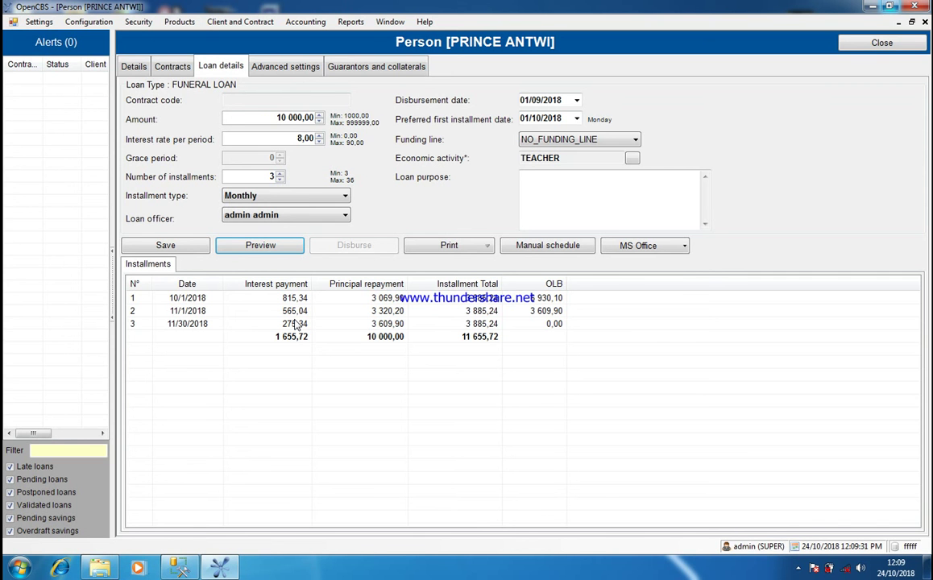
pyautogui.click(161, 246)
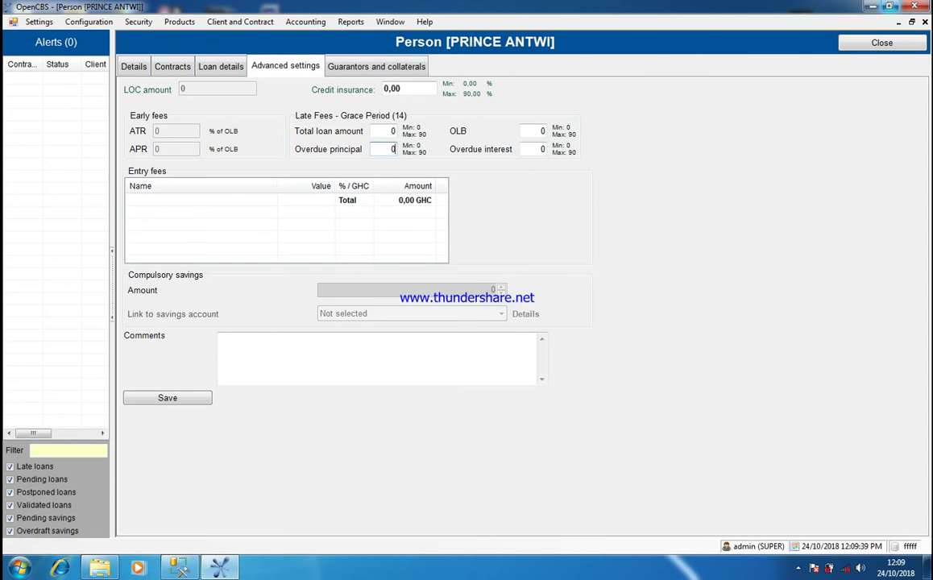
# Step: Enter 0,4 for overdue principal and 10 for credit insurance, then save the funeral loan
pyautogui.write(',4')
pyautogui.click(408, 86)
pyautogui.press('BackSpace')
pyautogui.press('BackSpace')
pyautogui.press('BackSpace')
pyautogui.press('BackSpace')
pyautogui.write('10')
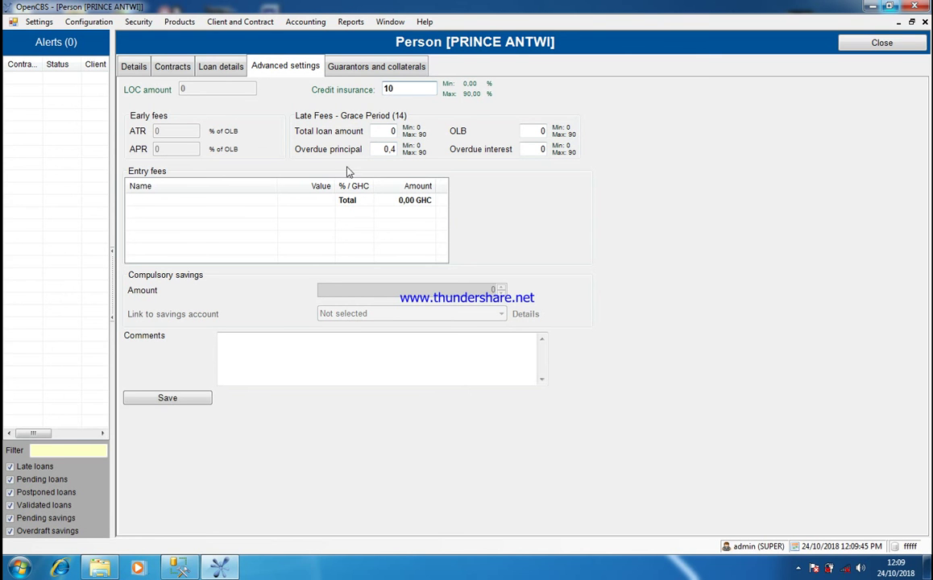
pyautogui.click(192, 397)
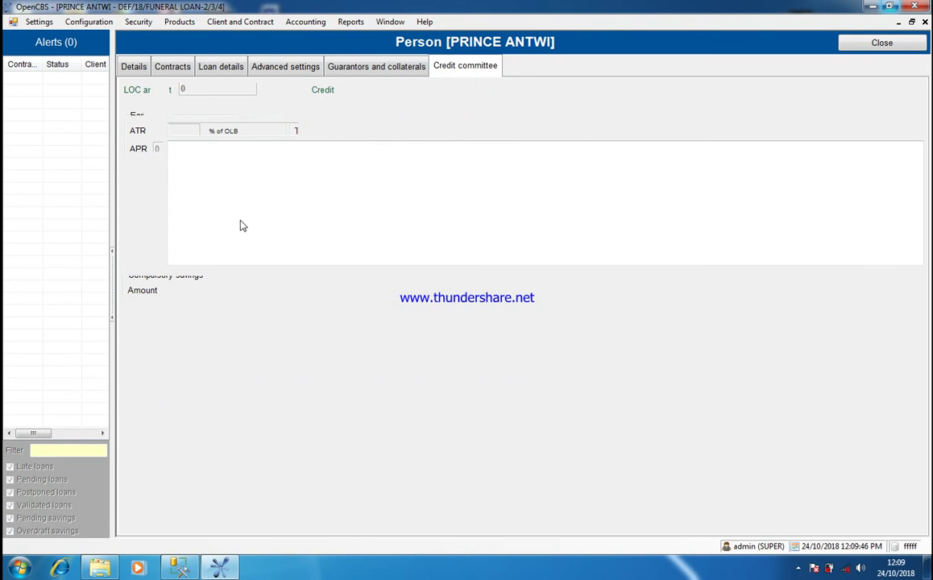
# Step: Set the credit committee status of the funeral loan to Validated
pyautogui.click(229, 95)
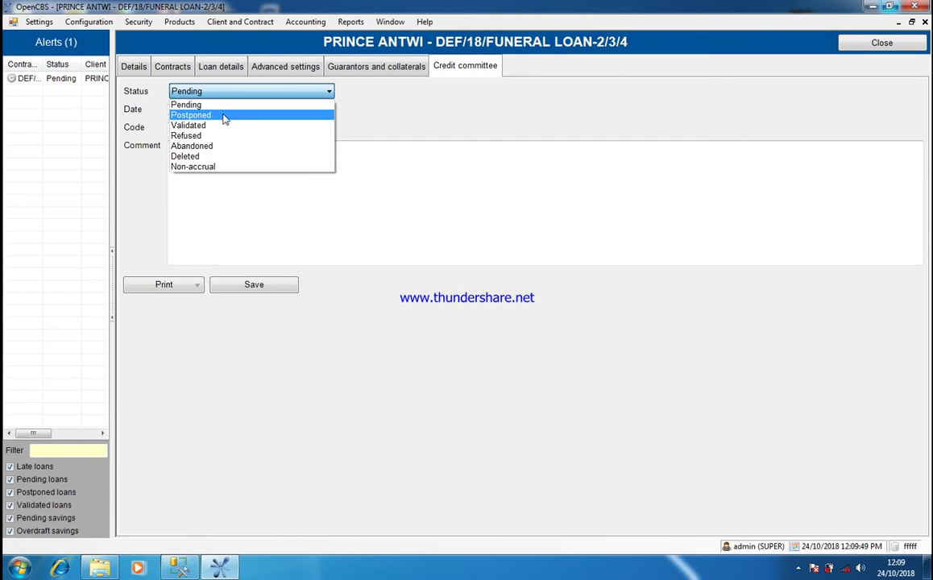
pyautogui.click(228, 118)
pyautogui.click(227, 91)
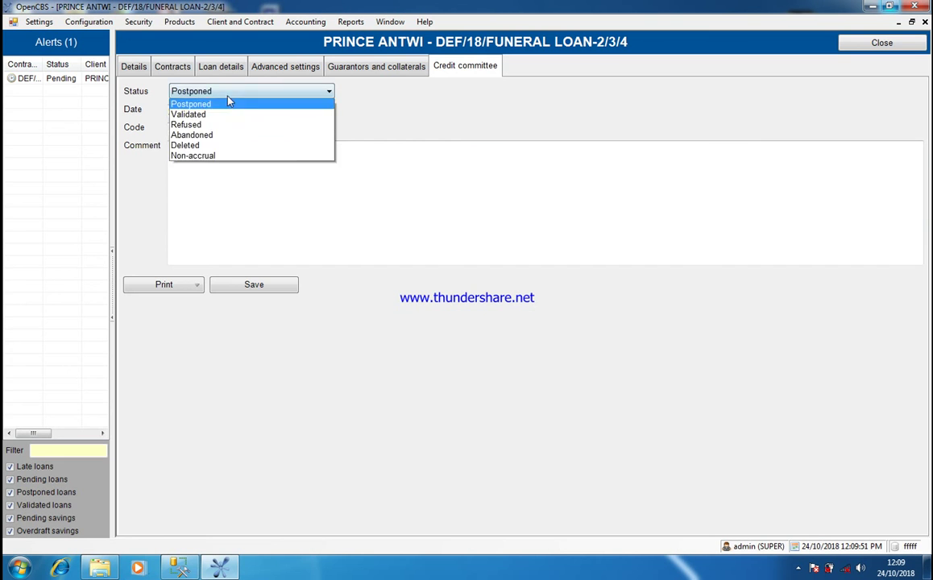
pyautogui.click(217, 126)
pyautogui.click(226, 112)
pyautogui.click(225, 94)
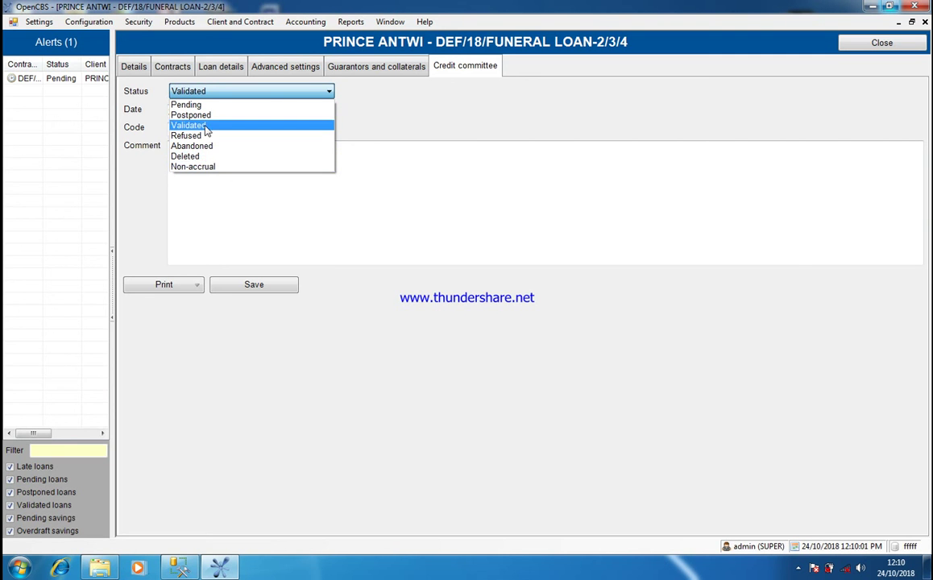
pyautogui.click(206, 126)
# Step: Date the committee decision 01/09/2018, save it, and start disbursing from Loan details
pyautogui.click(228, 112)
pyautogui.click(173, 129)
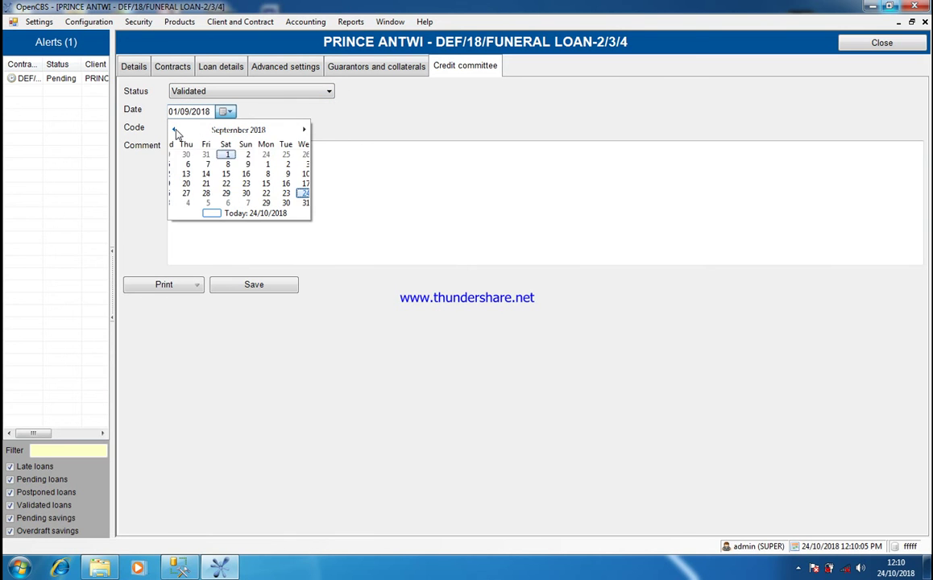
pyautogui.click(274, 155)
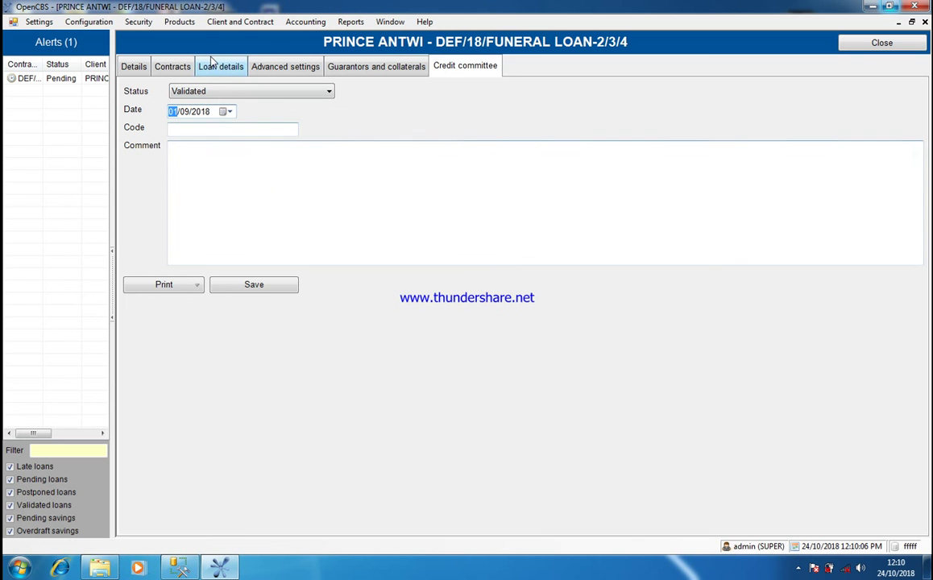
pyautogui.click(268, 287)
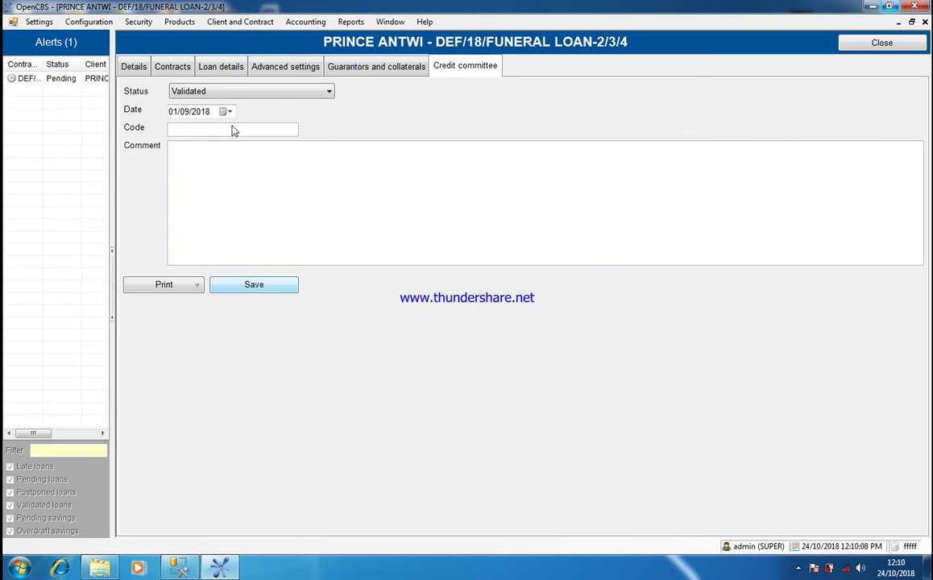
pyautogui.click(225, 67)
pyautogui.click(352, 245)
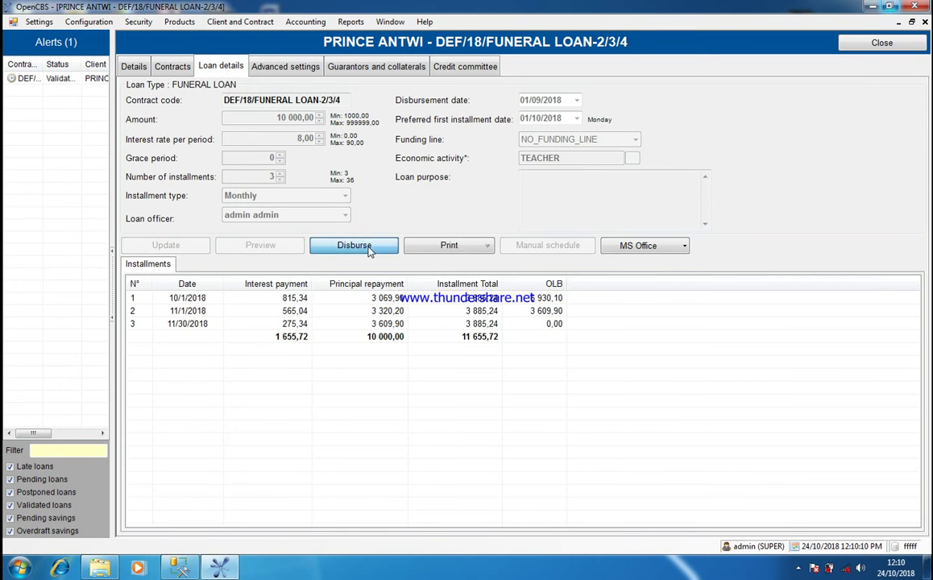
# Step: Confirm the funeral loan disbursement, check the first installment, and close the loan file
pyautogui.click(360, 366)
pyautogui.click(486, 328)
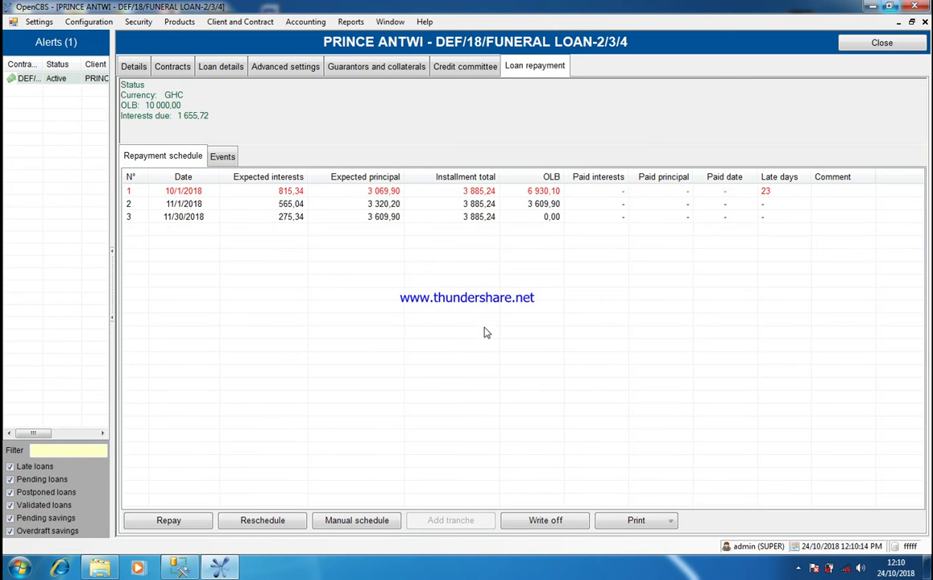
pyautogui.click(274, 193)
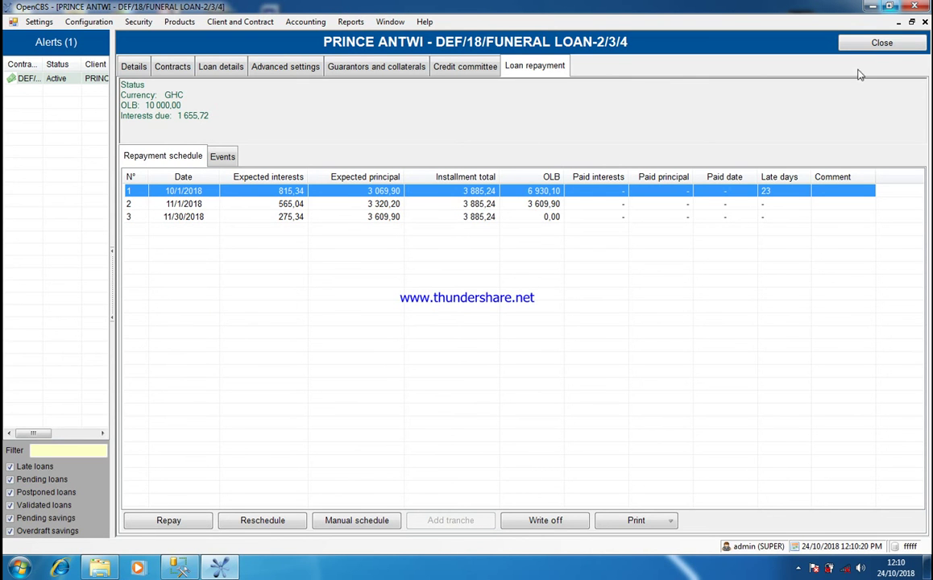
pyautogui.click(868, 45)
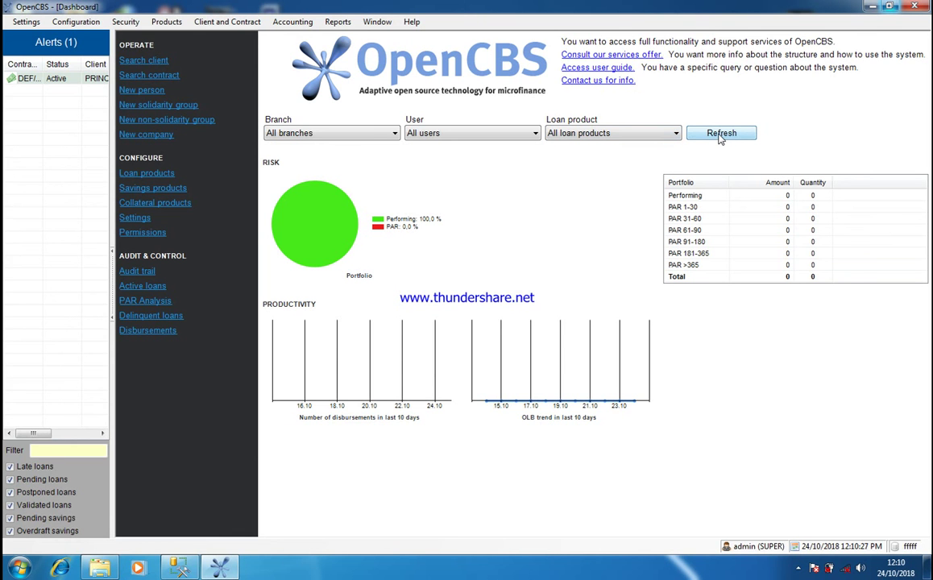
# Step: Refresh the dashboard figures, then go to Accounting Closure
pyautogui.click(721, 134)
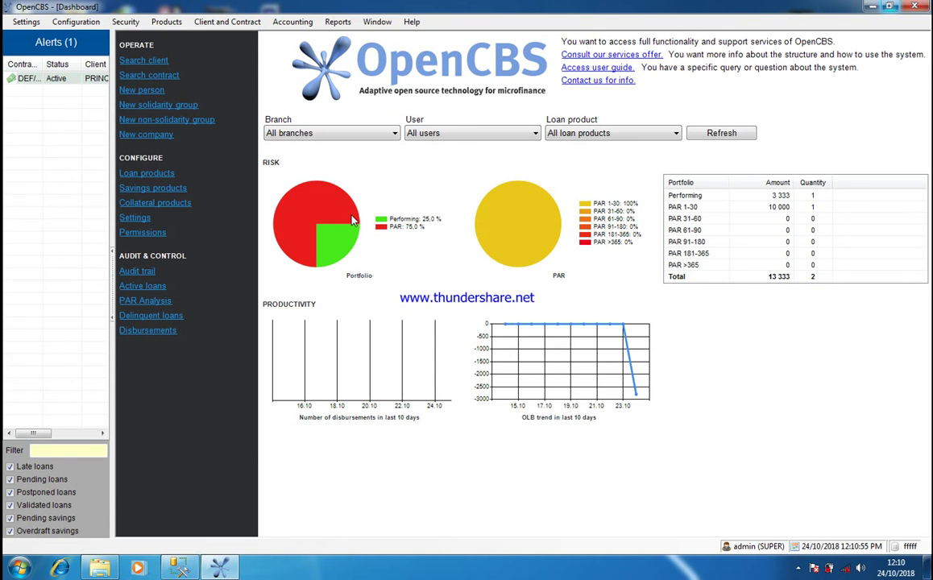
pyautogui.click(291, 21)
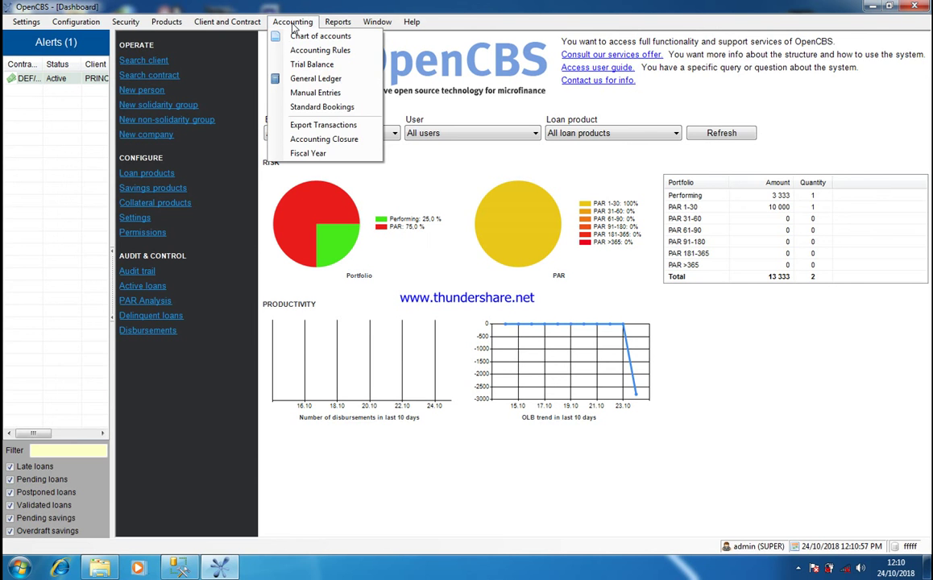
pyautogui.click(343, 143)
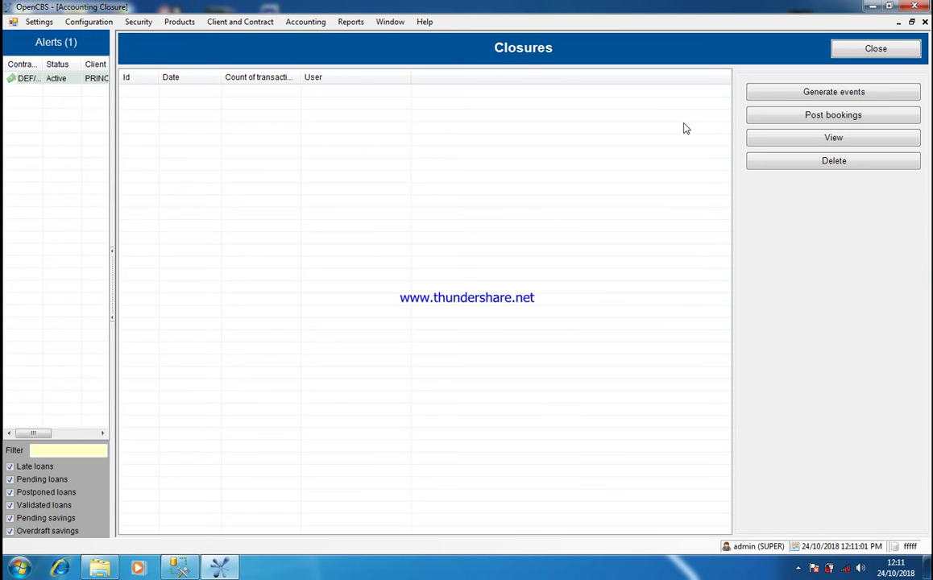
# Step: Start posting bookings with begin date 01/05/2018 and end date 25/10/2018
pyautogui.click(817, 121)
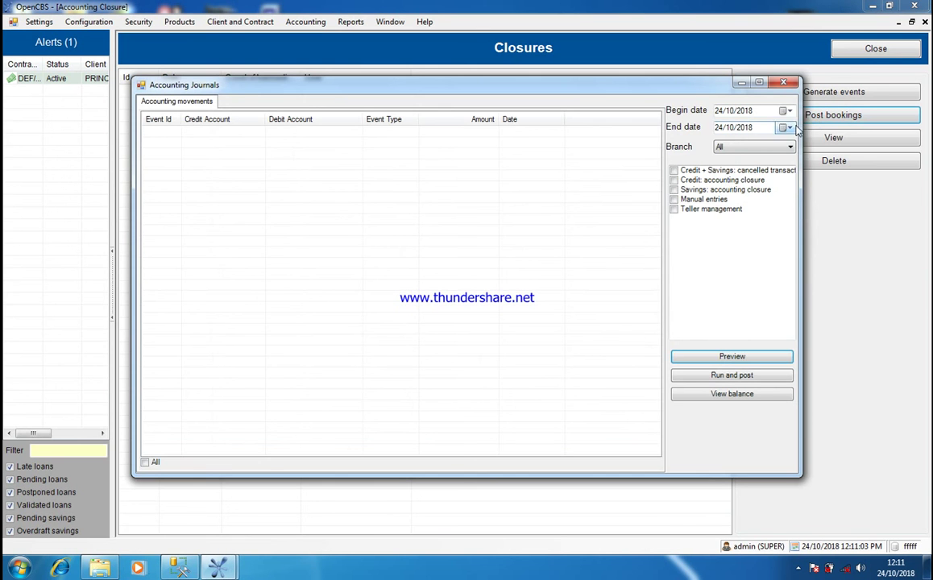
pyautogui.click(788, 112)
pyautogui.click(720, 128)
pyautogui.tripleClick(720, 128)
pyautogui.click(720, 128)
pyautogui.click(747, 153)
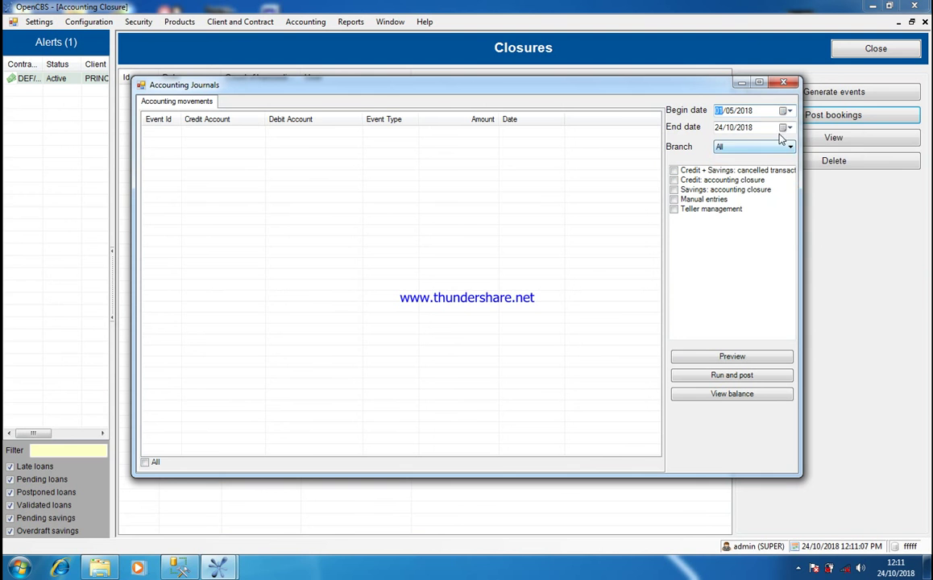
pyautogui.click(785, 128)
pyautogui.click(782, 209)
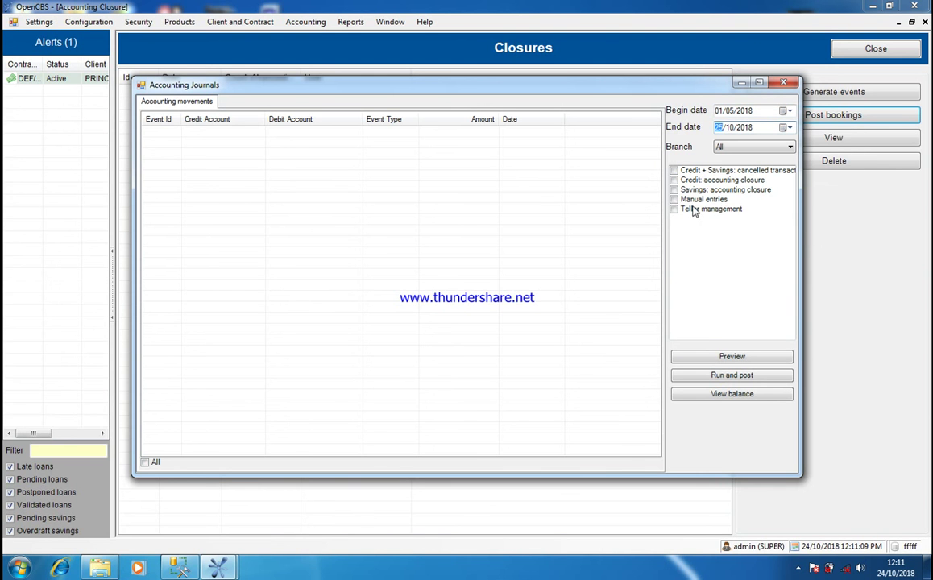
# Step: Tick every event category, including manual entries and teller management events
pyautogui.click(675, 208)
pyautogui.press('Up')
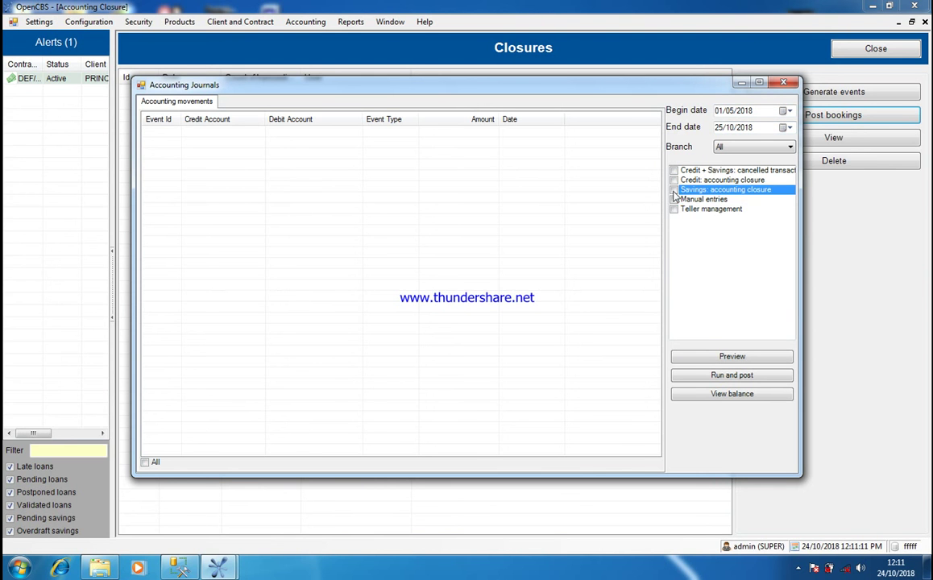
pyautogui.press('space')
pyautogui.press('Up')
pyautogui.press('space')
pyautogui.press('Up')
pyautogui.press('space')
pyautogui.click(674, 200)
pyautogui.click(674, 209)
# Step: Preview the accounting movements, post the bookings, and close the accounting journals
pyautogui.click(733, 357)
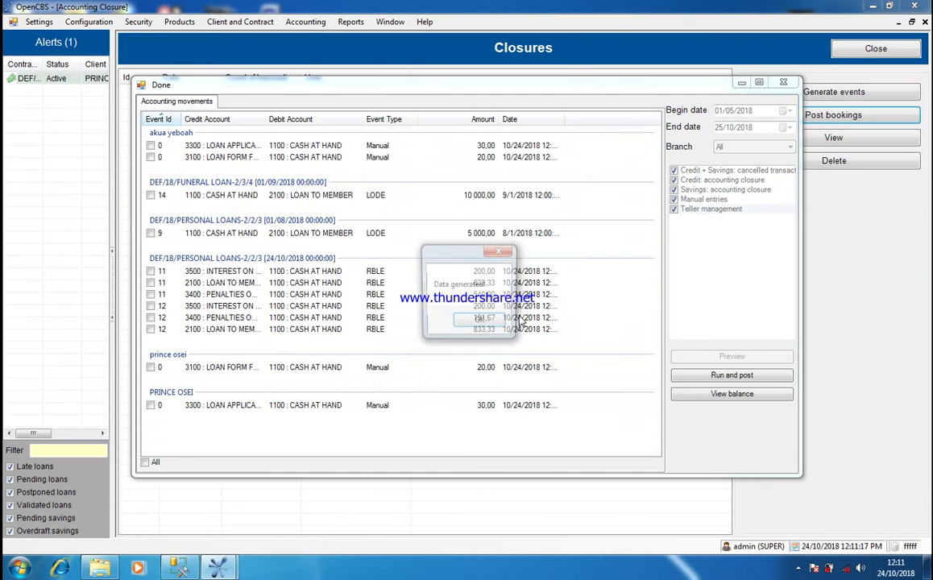
pyautogui.click(480, 322)
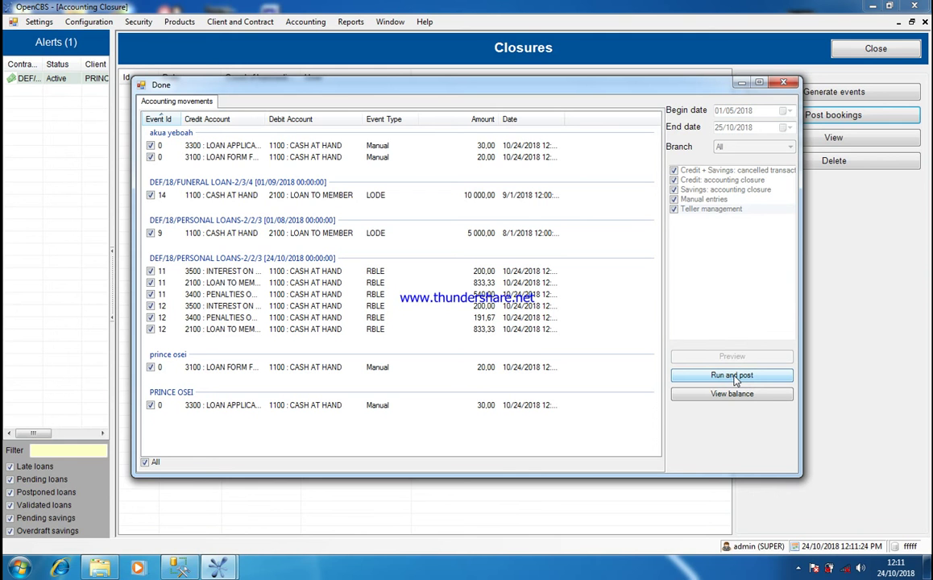
pyautogui.click(733, 376)
pyautogui.click(456, 294)
pyautogui.click(782, 82)
# Step: Close the closures window, generate the Active Loans report (2 contracts, 13,333.34 outstanding), and close it
pyautogui.click(854, 48)
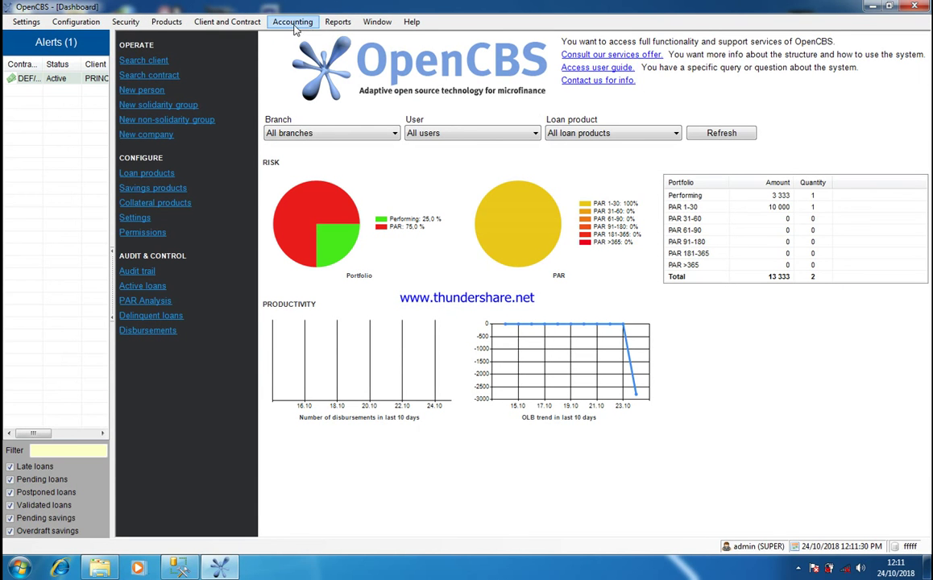
pyautogui.click(334, 24)
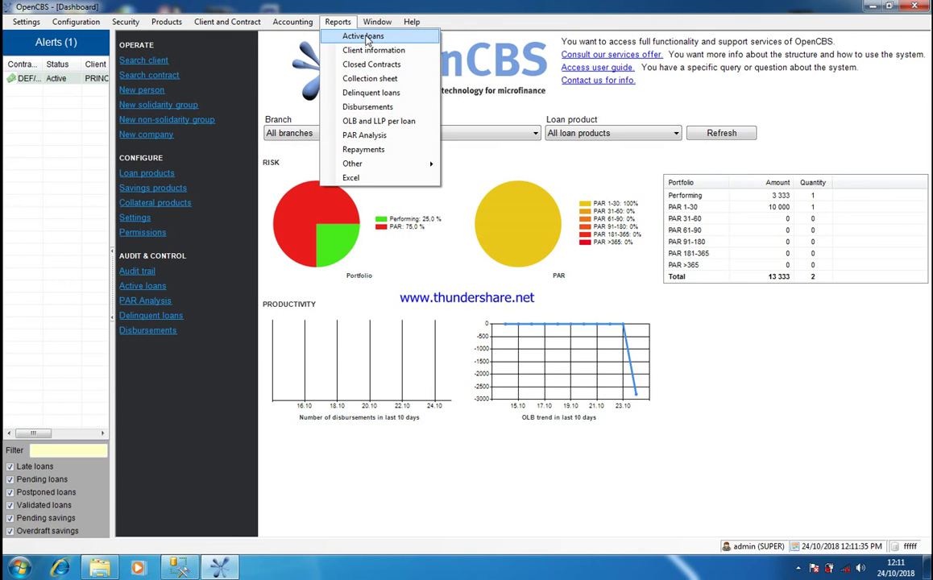
pyautogui.click(363, 36)
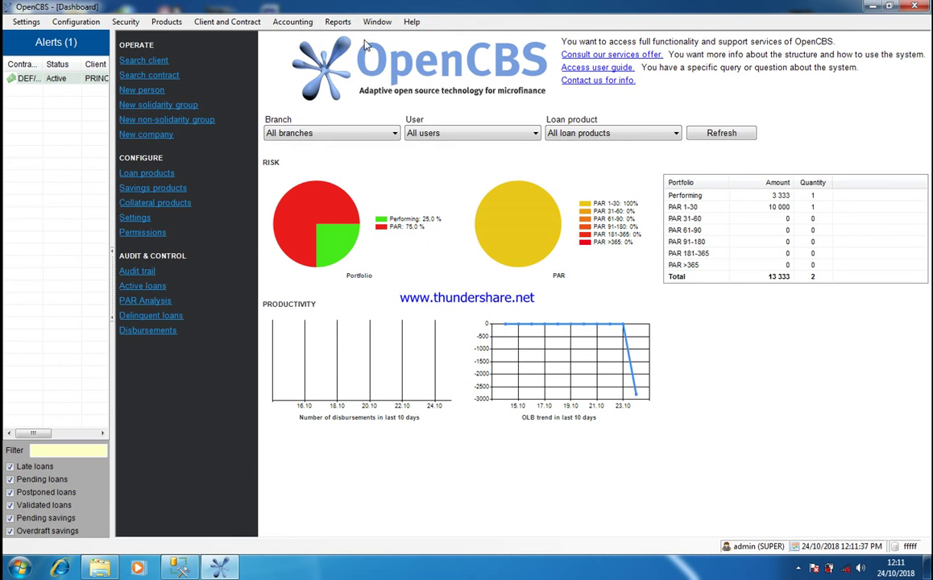
pyautogui.click(478, 298)
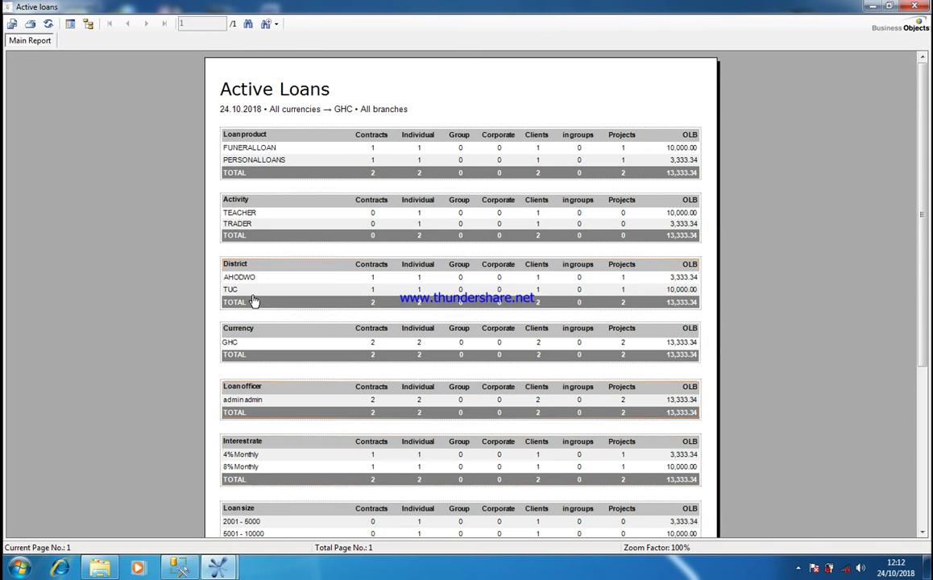
pyautogui.click(914, 6)
pyautogui.click(339, 23)
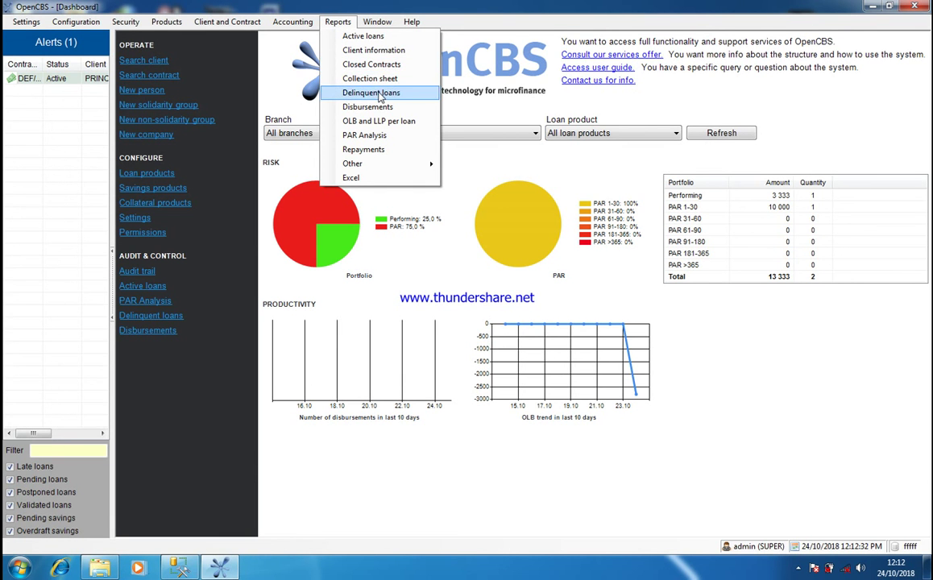
# Step: Generate the Delinquent Loans report as of 24/10/2018, inspect the funeral loan's late figures, and close it
pyautogui.click(380, 95)
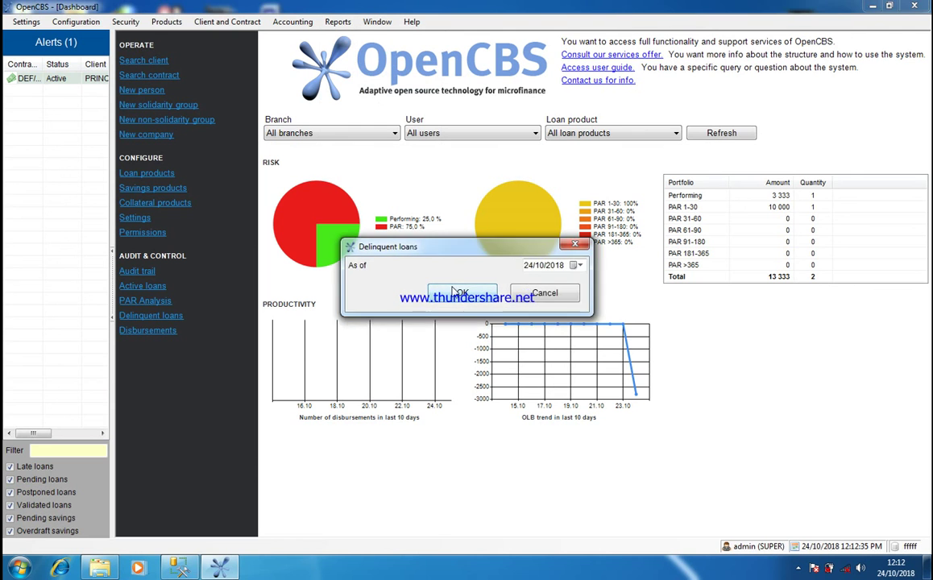
pyautogui.click(455, 292)
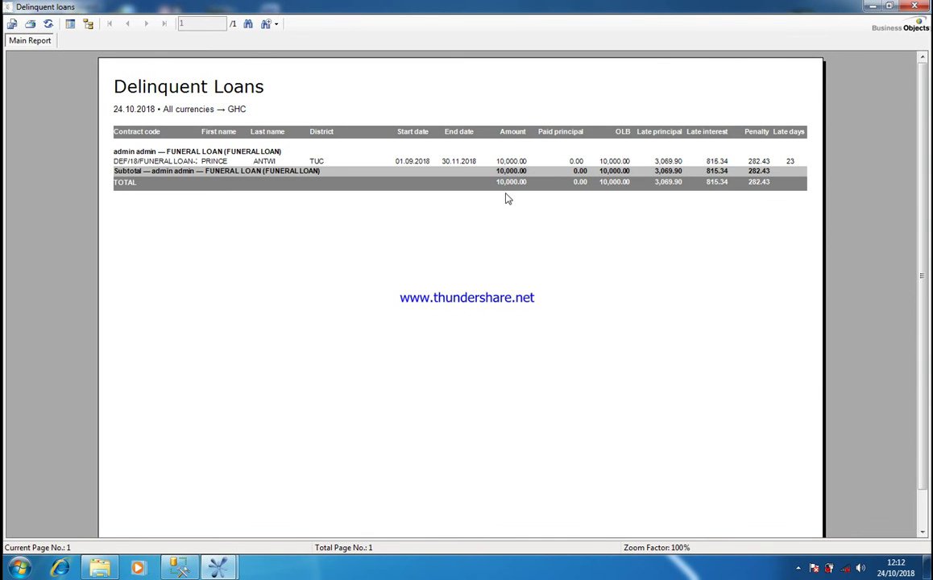
pyautogui.click(411, 160)
pyautogui.click(411, 147)
pyautogui.click(609, 162)
pyautogui.click(721, 130)
pyautogui.click(760, 162)
pyautogui.click(787, 171)
pyautogui.click(913, 6)
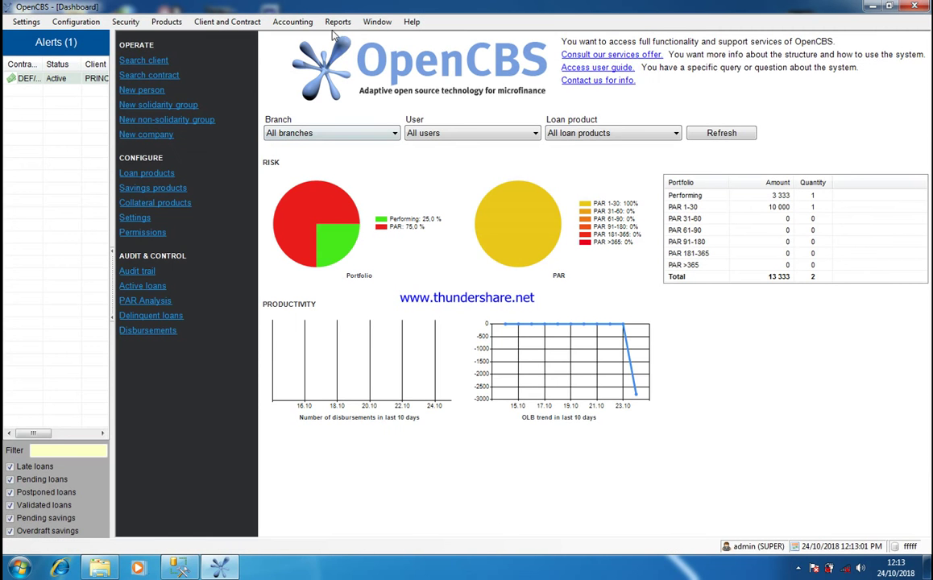
# Step: Generate the OLB and LLP per Loan report (13,333.34 OLB, 1,067.00 LLP) and close it
pyautogui.click(338, 22)
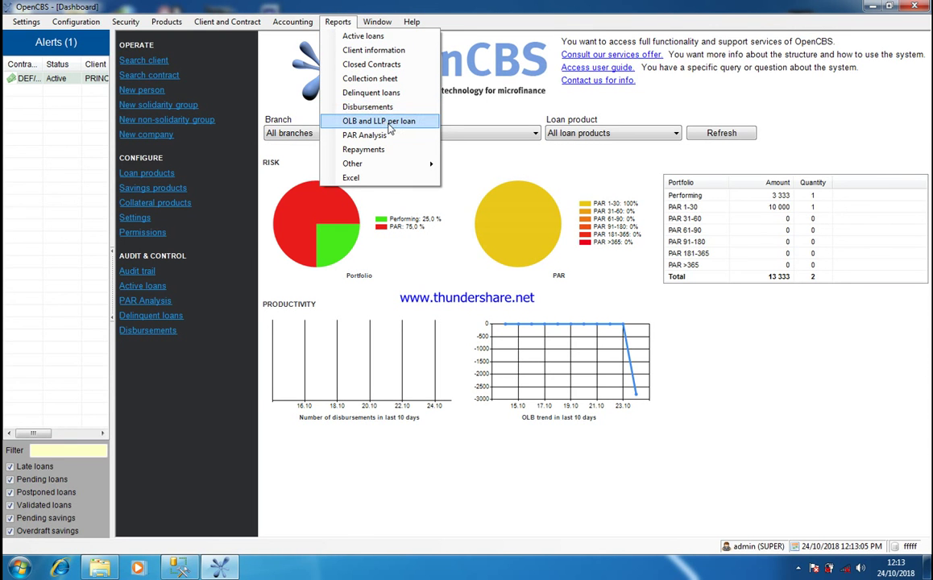
pyautogui.click(388, 125)
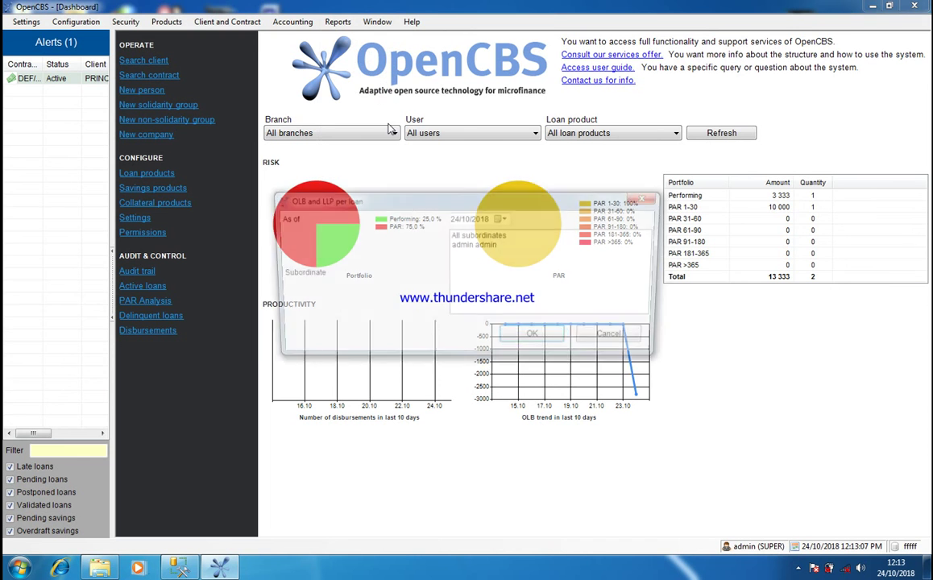
pyautogui.click(527, 345)
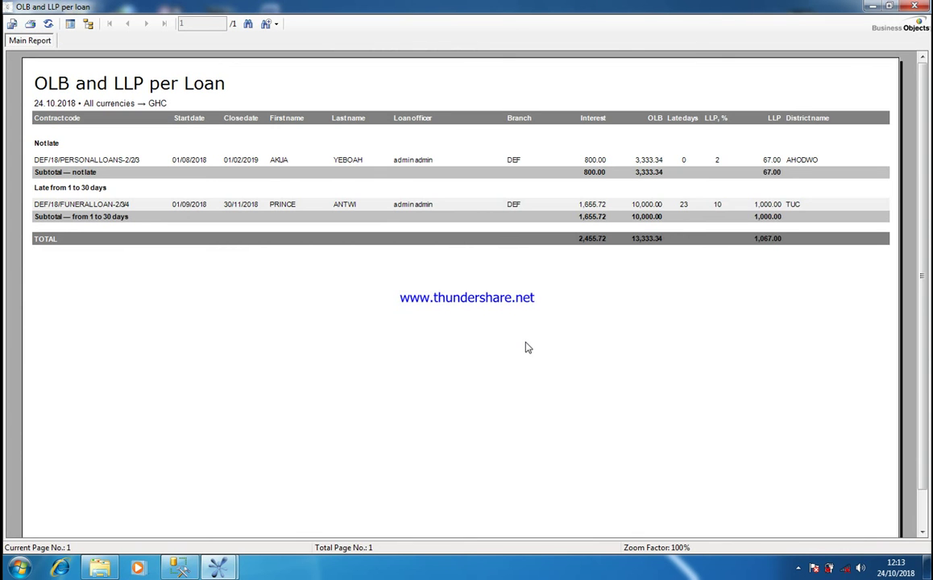
pyautogui.click(913, 6)
pyautogui.click(339, 24)
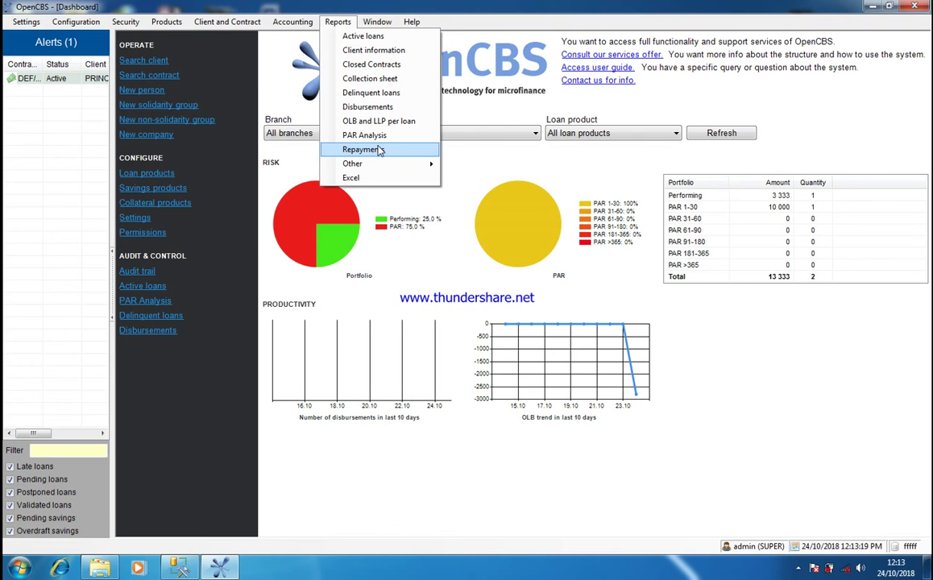
# Step: Generate the Repayments report for 01/10/2018–31/10/2018, review its 2,798.33 GHC total, and close it
pyautogui.click(378, 149)
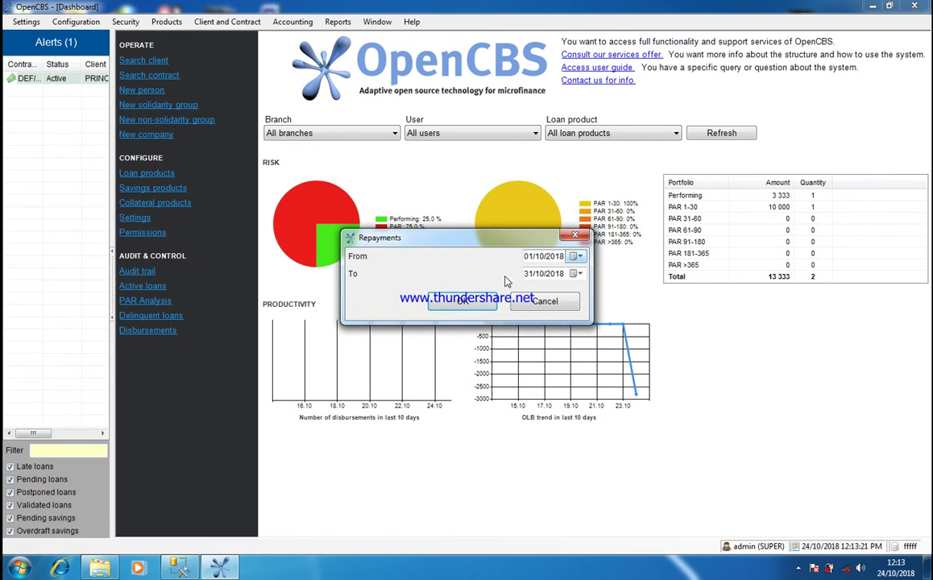
pyautogui.click(465, 299)
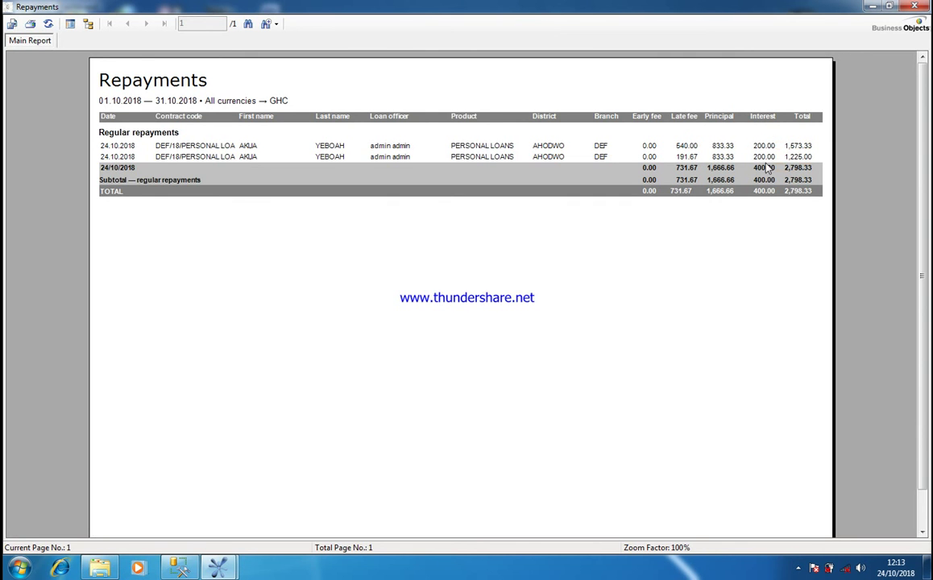
pyautogui.click(914, 6)
pyautogui.click(339, 23)
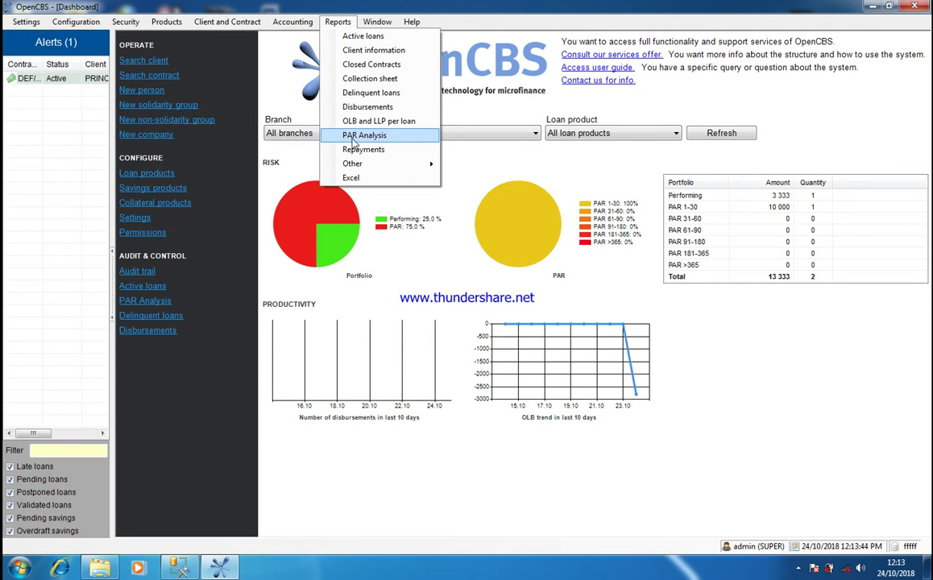
# Step: Generate the PAR Analysis report as of 24/10/2018, showing 75.0% PAR, and close it
pyautogui.click(370, 137)
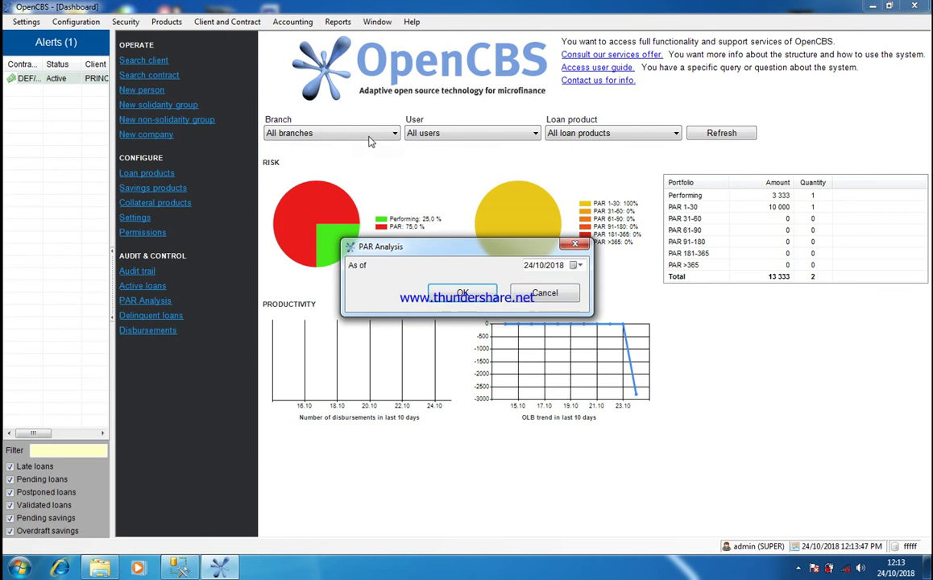
pyautogui.click(462, 293)
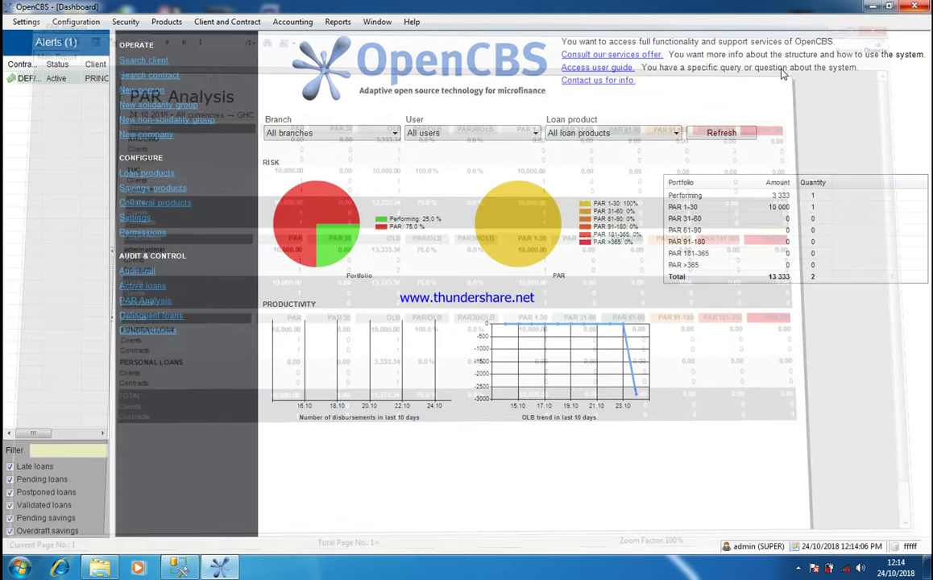
pyautogui.click(913, 7)
pyautogui.click(339, 22)
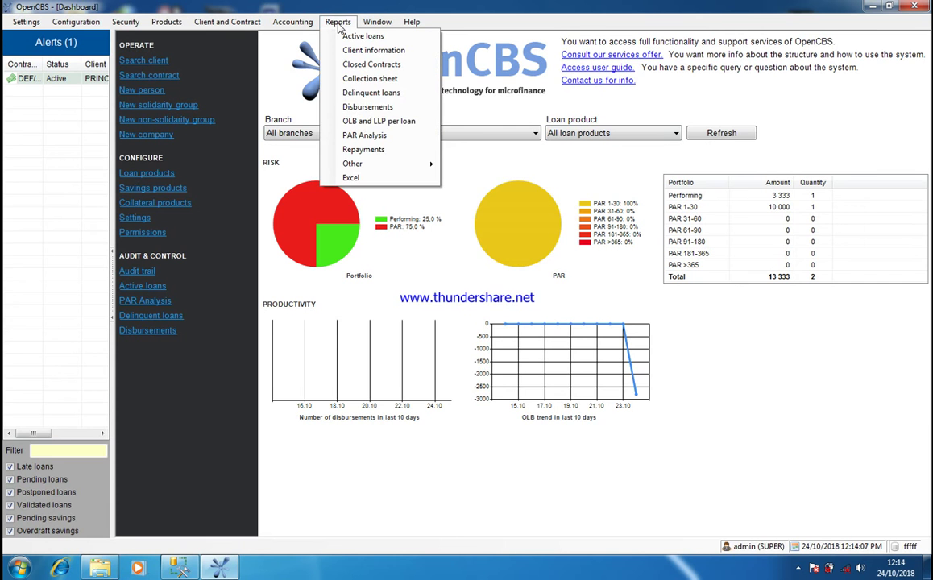
# Step: Run the Cash book report from 01/05/2018 to 24/10/2018, check its -12,201.67 total, and close it
pyautogui.moveTo(398, 165)
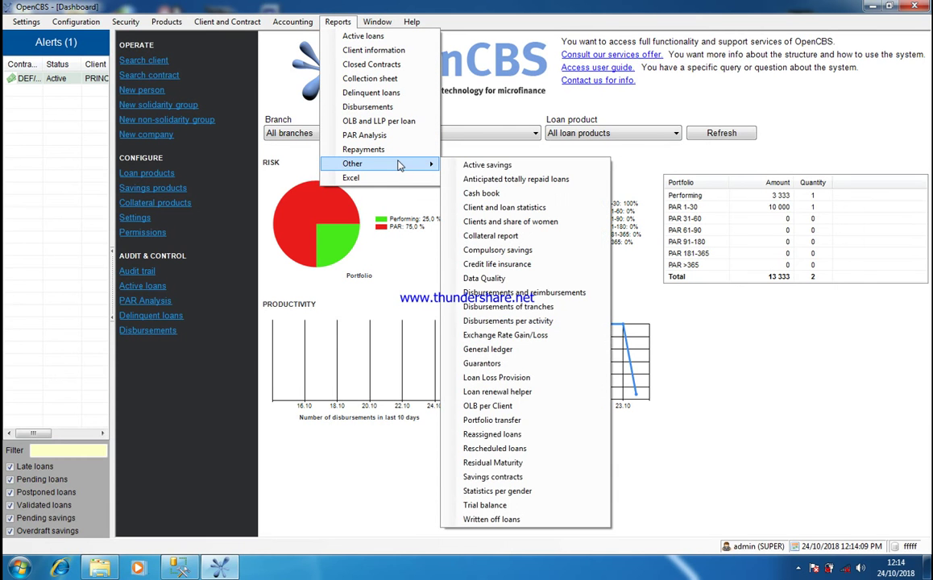
pyautogui.click(483, 194)
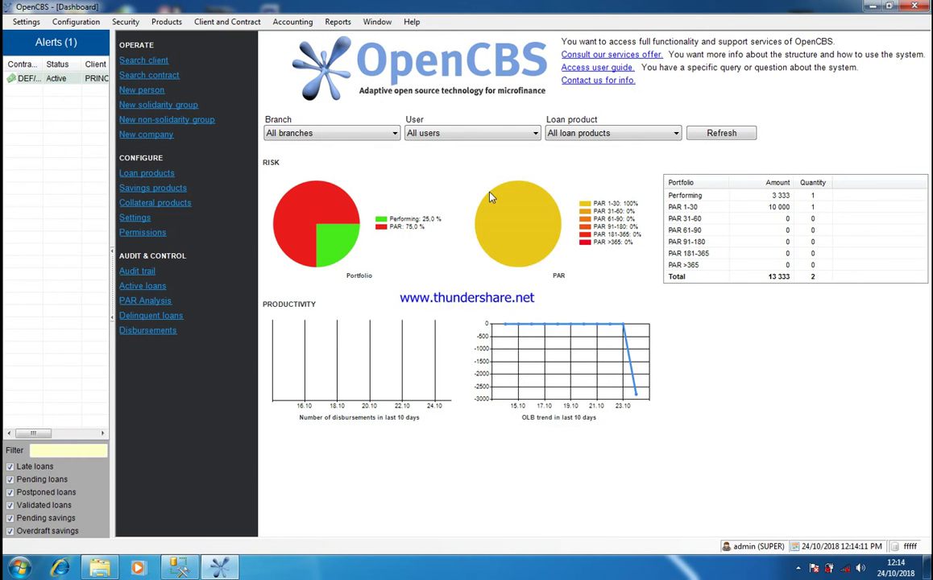
pyautogui.click(580, 256)
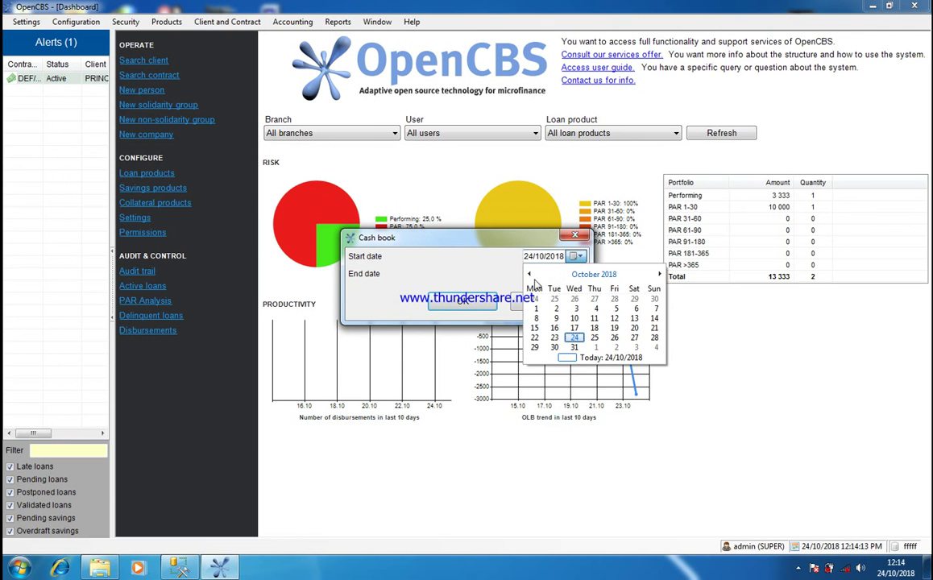
pyautogui.scroll(5, 544, 291)
pyautogui.click(555, 298)
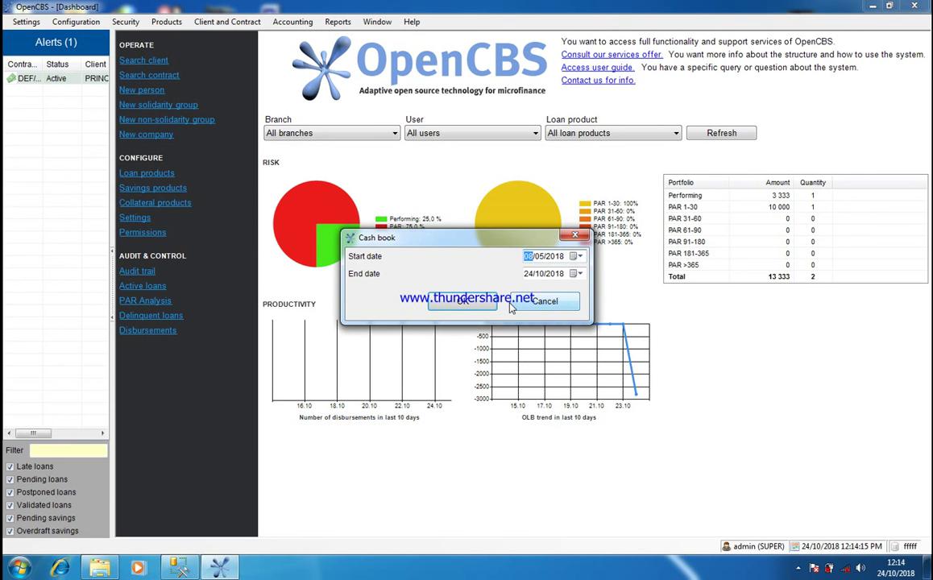
pyautogui.click(479, 303)
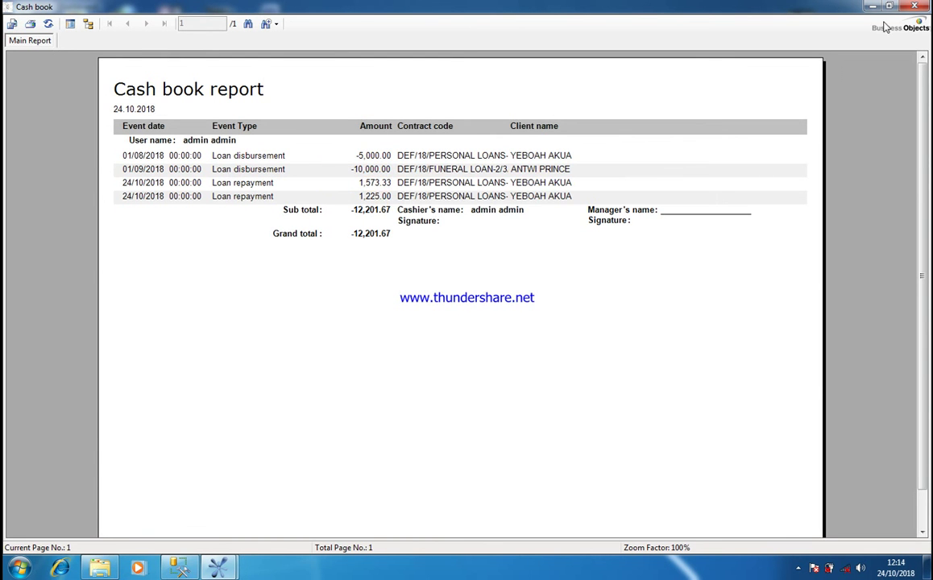
pyautogui.click(914, 5)
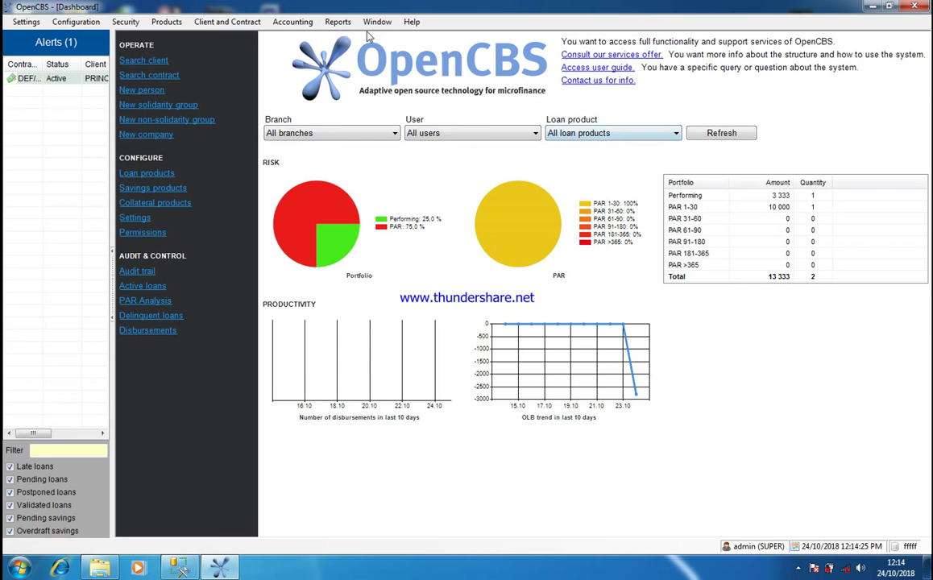
# Step: Display the Other reports submenu, from Active savings to Written off loans
pyautogui.click(336, 23)
pyautogui.moveTo(417, 166)
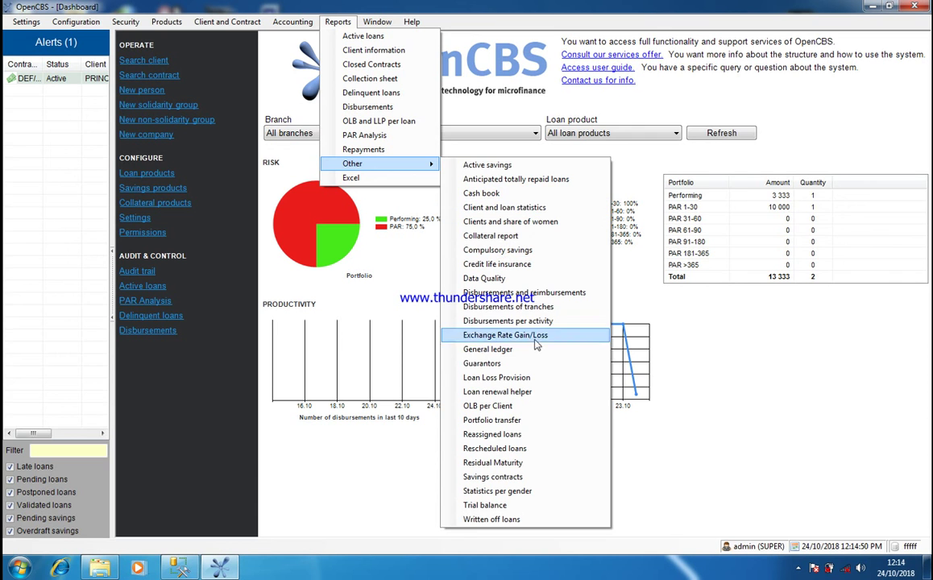
# Step: Generate the Loan Loss Provision report from 11/07/2018 to 31/10/2018, showing 1,066.67 provision, and close it
pyautogui.click(520, 382)
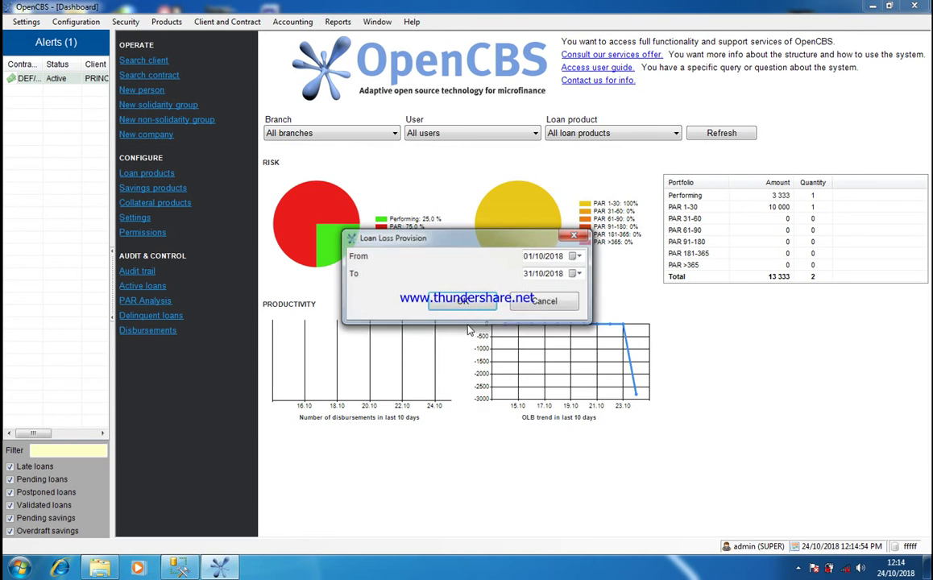
pyautogui.click(580, 258)
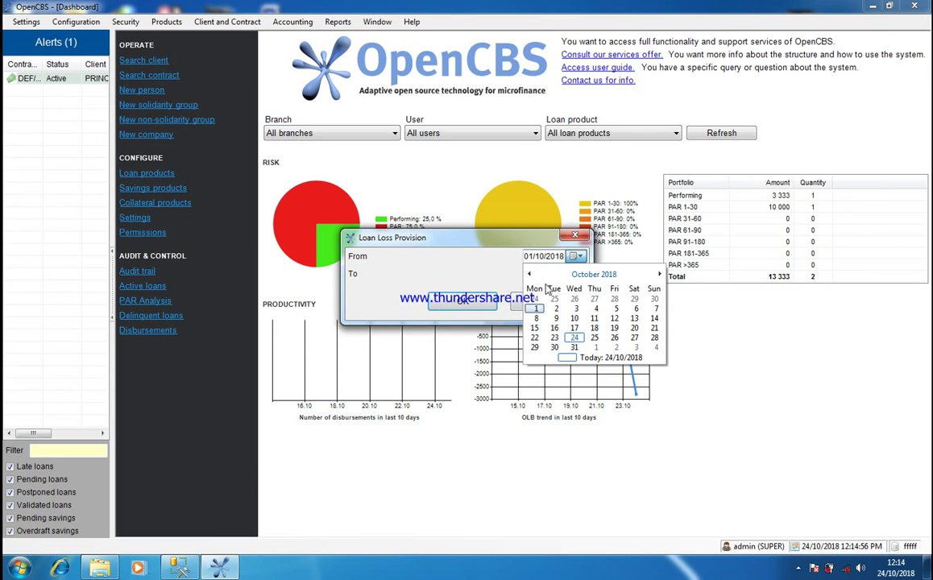
pyautogui.click(529, 274)
pyautogui.click(529, 273)
pyautogui.click(529, 274)
pyautogui.click(462, 300)
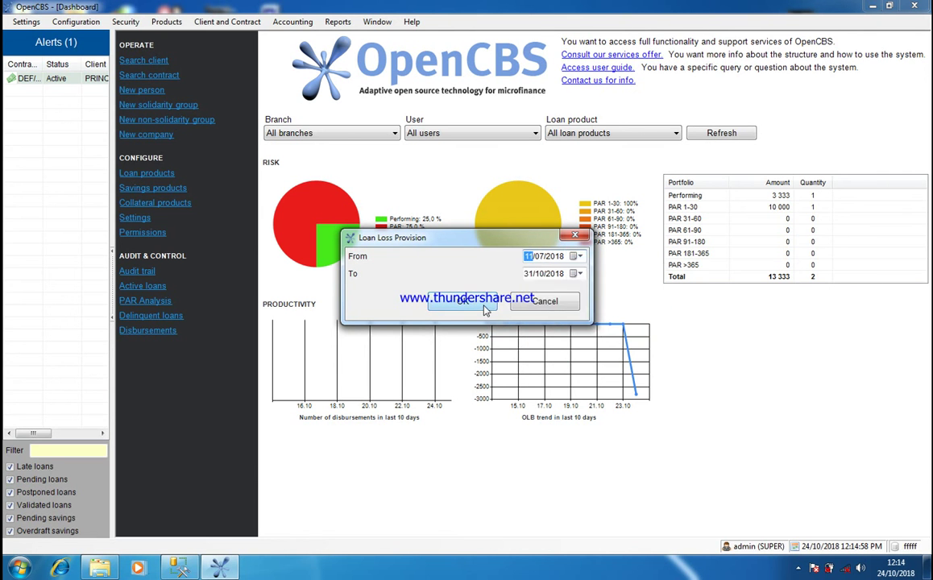
pyautogui.click(467, 301)
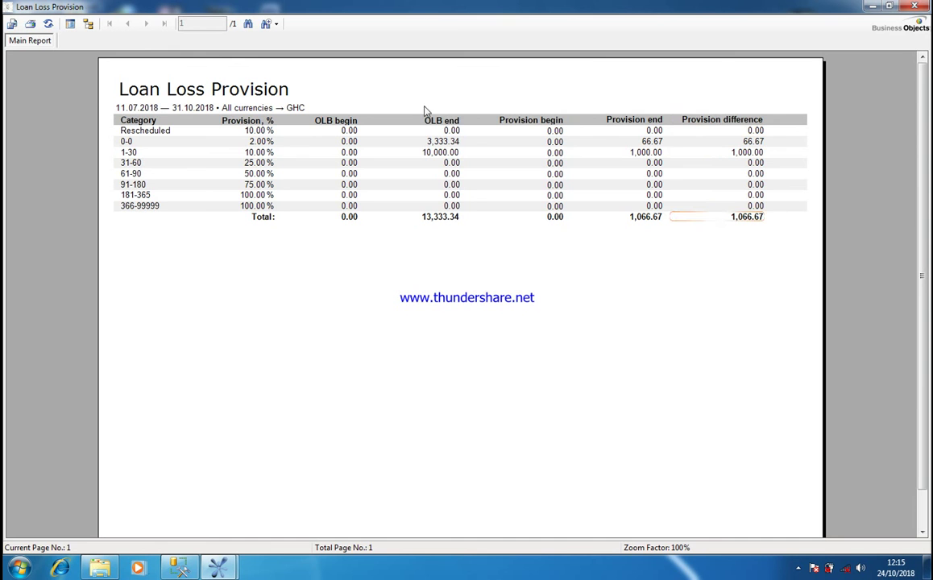
pyautogui.click(916, 8)
pyautogui.click(346, 28)
# Step: Generate the General ledger with From date 10/05/2018 and To date 24/10/2018
pyautogui.moveTo(417, 169)
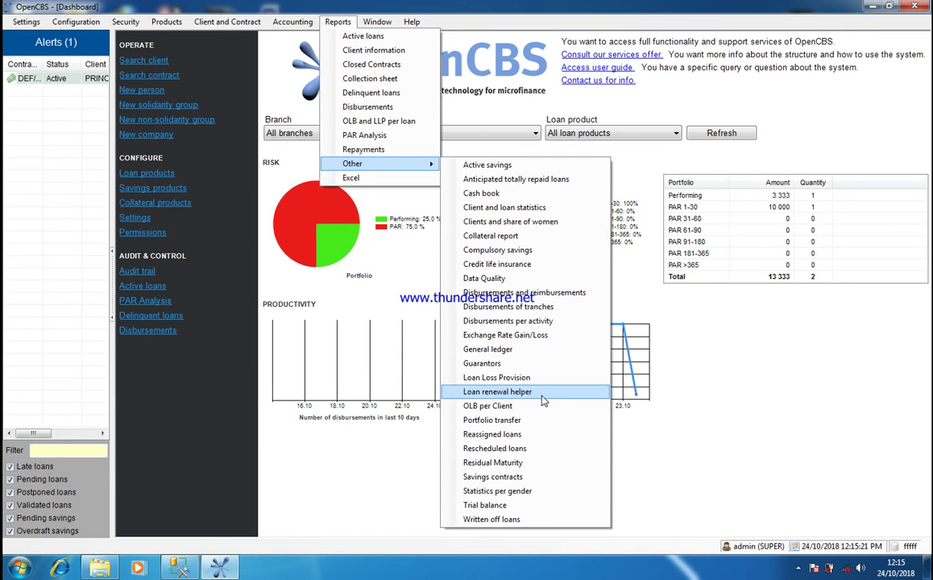
pyautogui.click(515, 351)
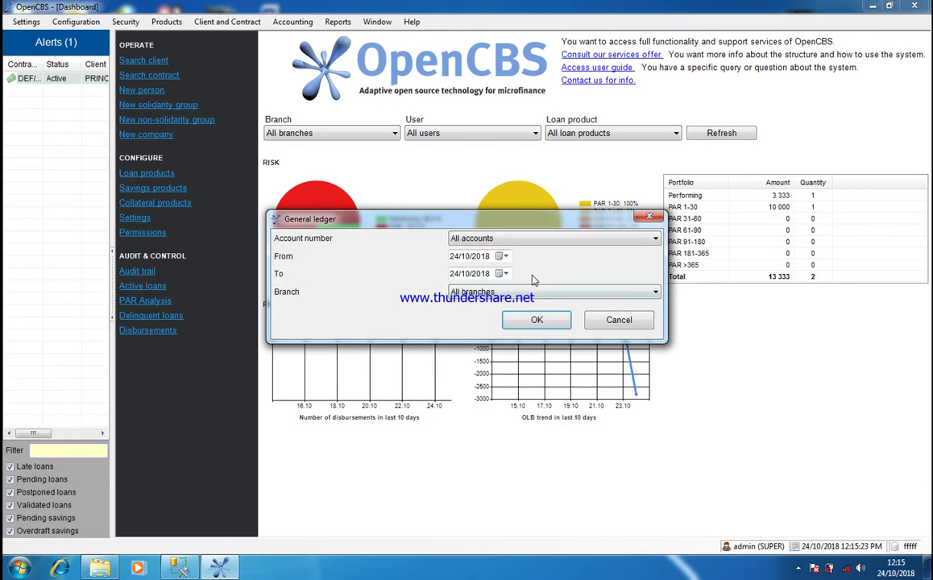
pyautogui.click(505, 256)
pyautogui.click(457, 275)
pyautogui.click(456, 274)
pyautogui.click(457, 275)
pyautogui.click(456, 275)
pyautogui.click(456, 275)
pyautogui.click(555, 308)
pyautogui.click(536, 321)
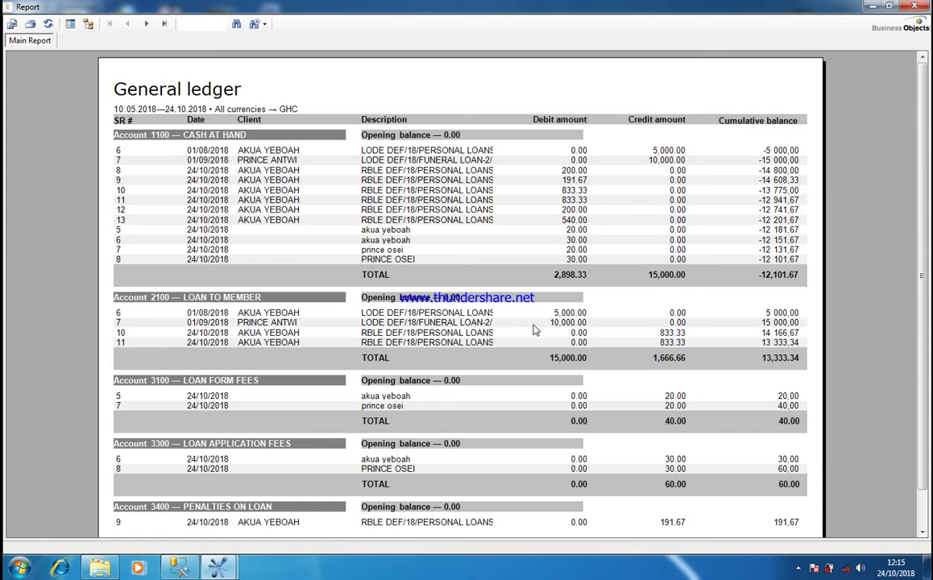
# Step: Review the ledger's account sections and second page, then close the report
pyautogui.click(87, 24)
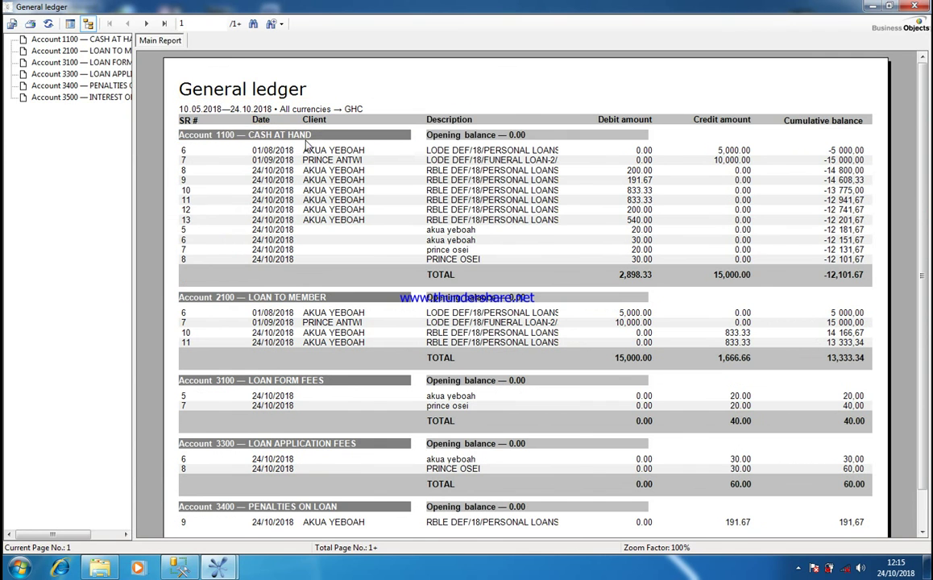
pyautogui.click(309, 151)
pyautogui.scroll(-2, 918, 513)
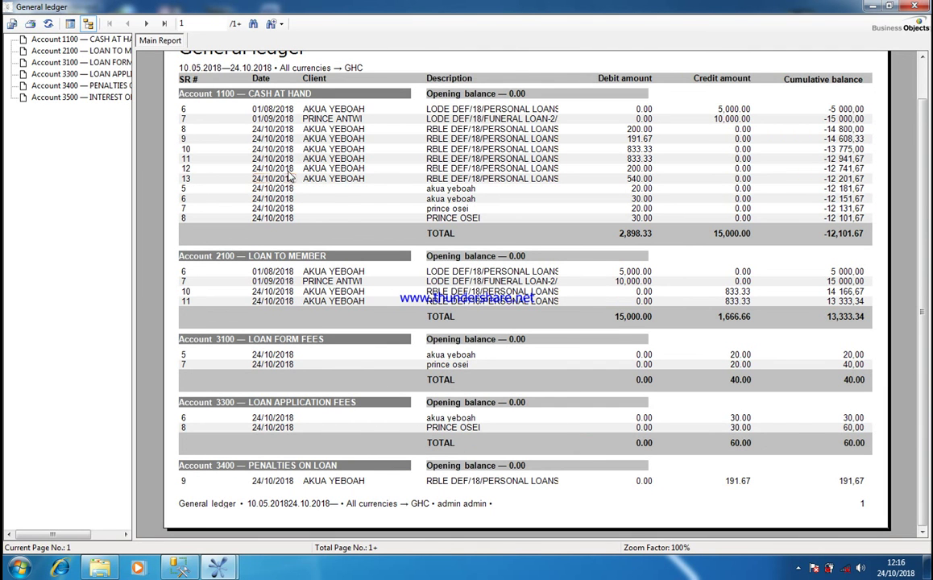
pyautogui.click(147, 24)
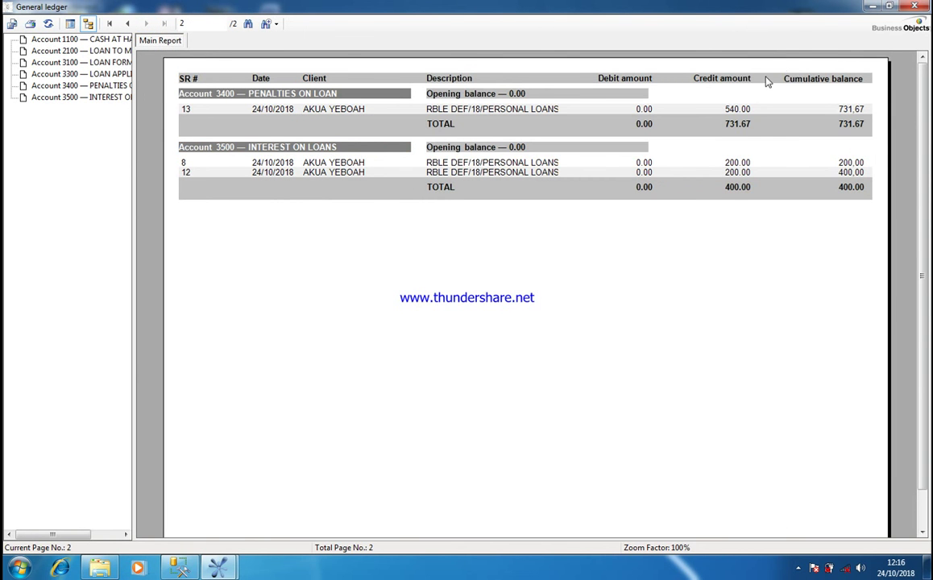
pyautogui.click(913, 6)
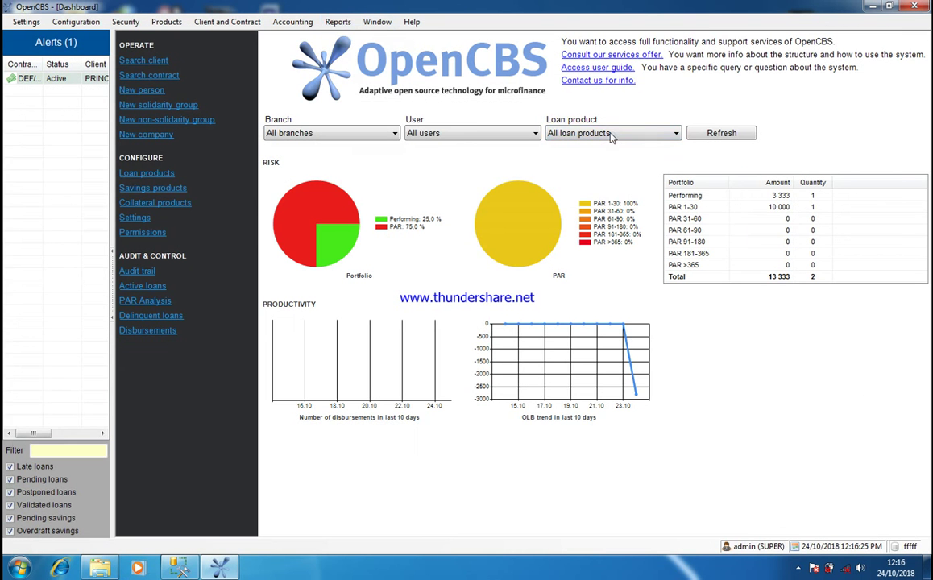
# Step: Generate the Trial balance for 01/10/2018–31/10/2018 in GHC, review the 1,231.67 totals, and close it
pyautogui.click(337, 21)
pyautogui.moveTo(417, 165)
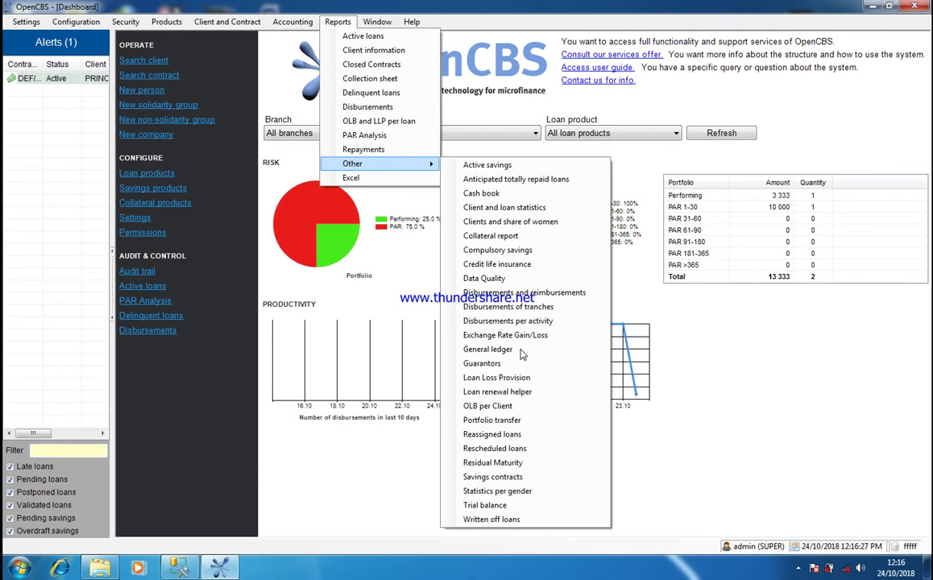
pyautogui.click(507, 505)
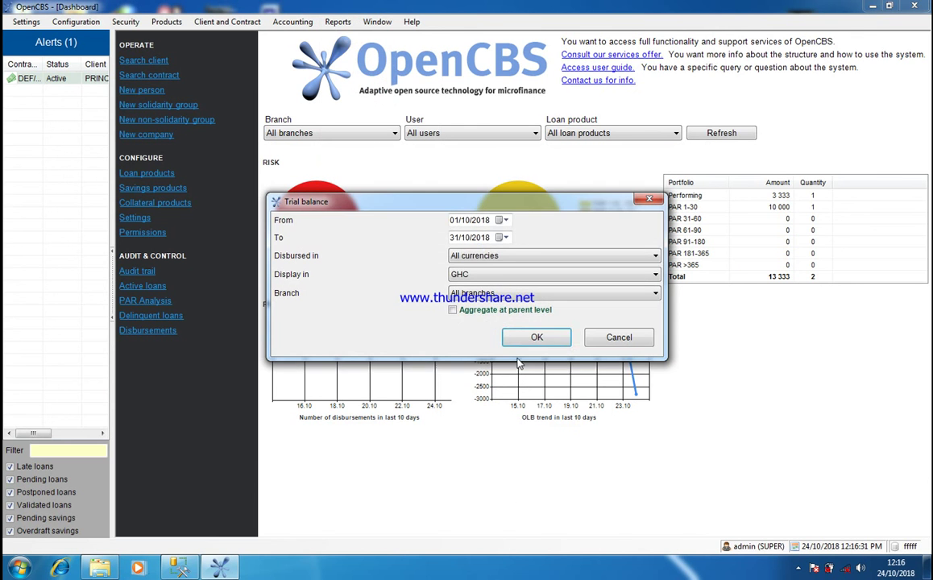
pyautogui.click(527, 338)
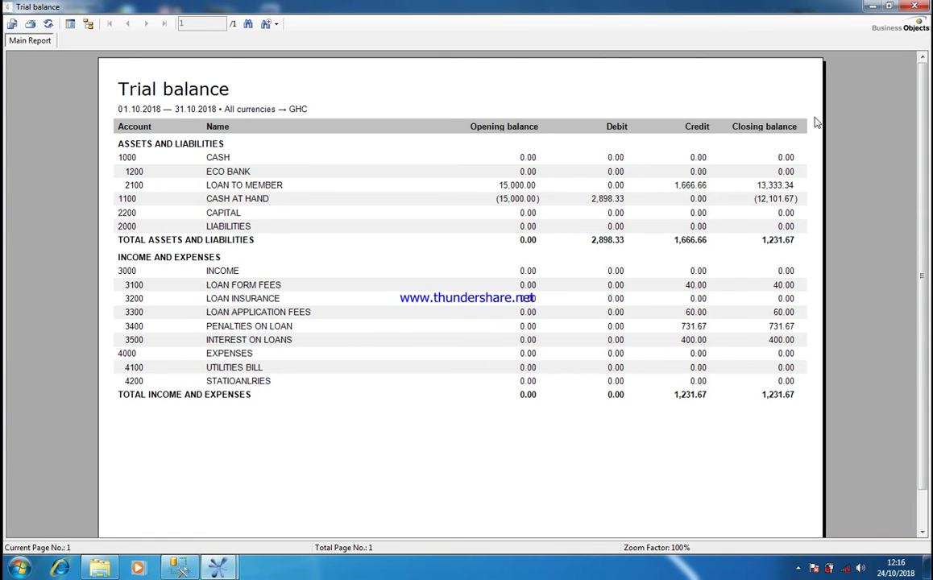
pyautogui.click(915, 8)
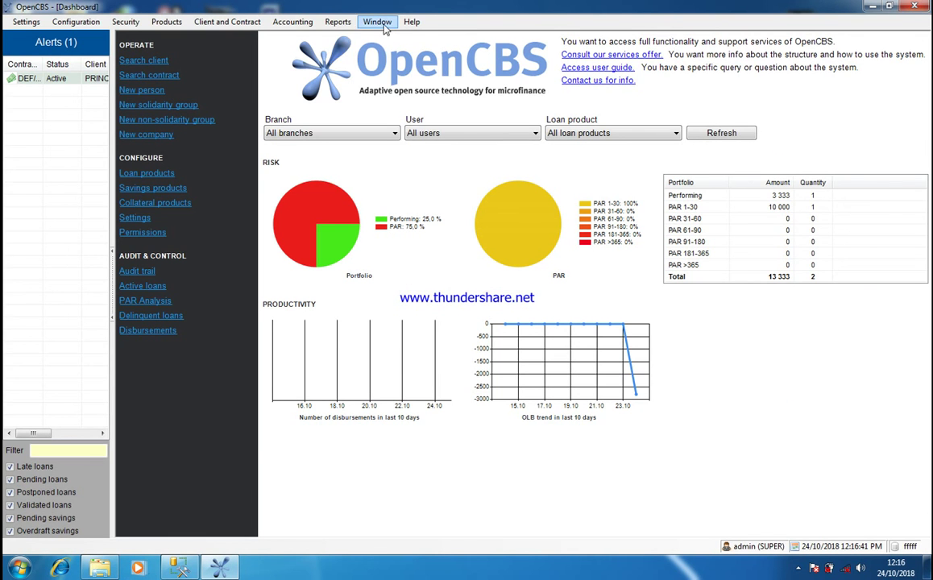
# Step: Generate the Statistics per gender report as of 24/10/2018, showing 13,333.34 across 2 loans, and close it
pyautogui.click(339, 24)
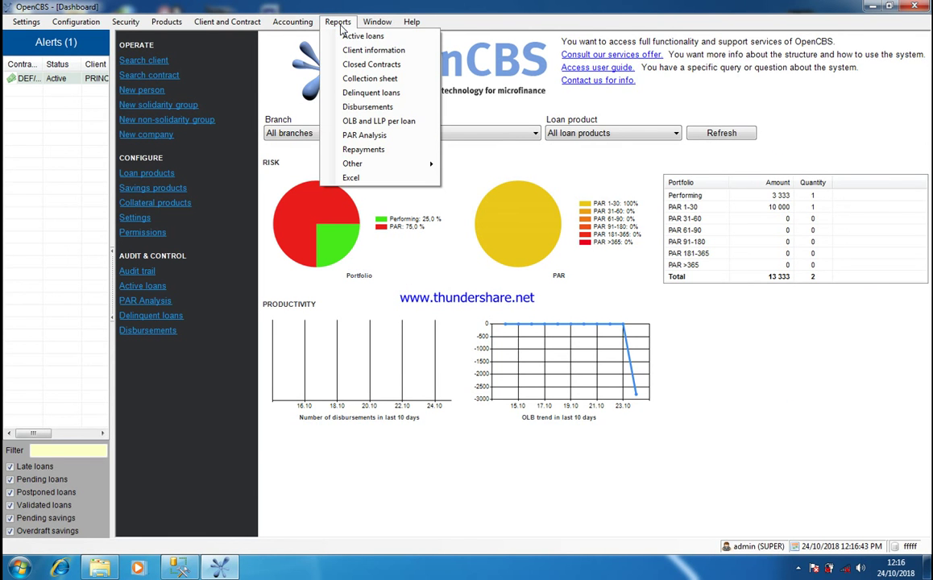
pyautogui.moveTo(311, 26)
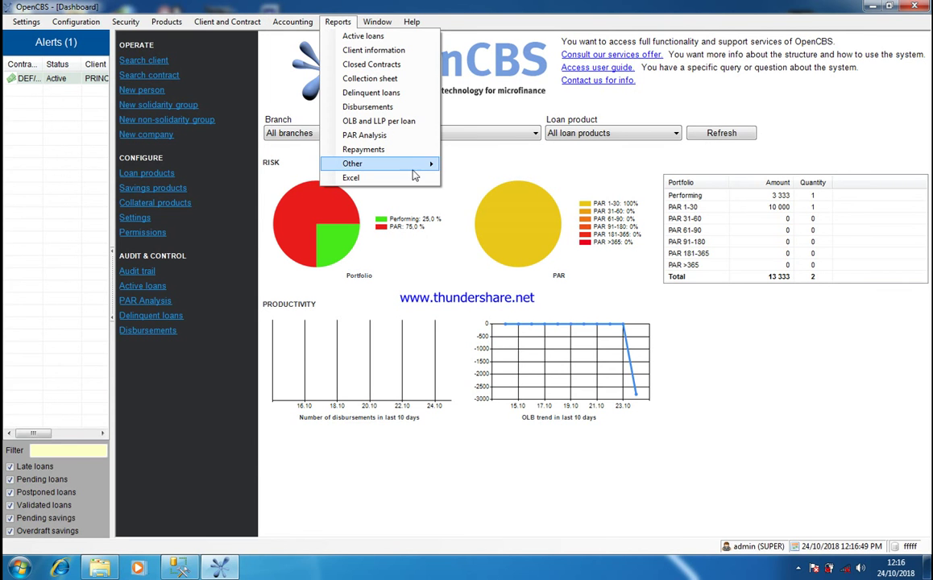
pyautogui.moveTo(418, 166)
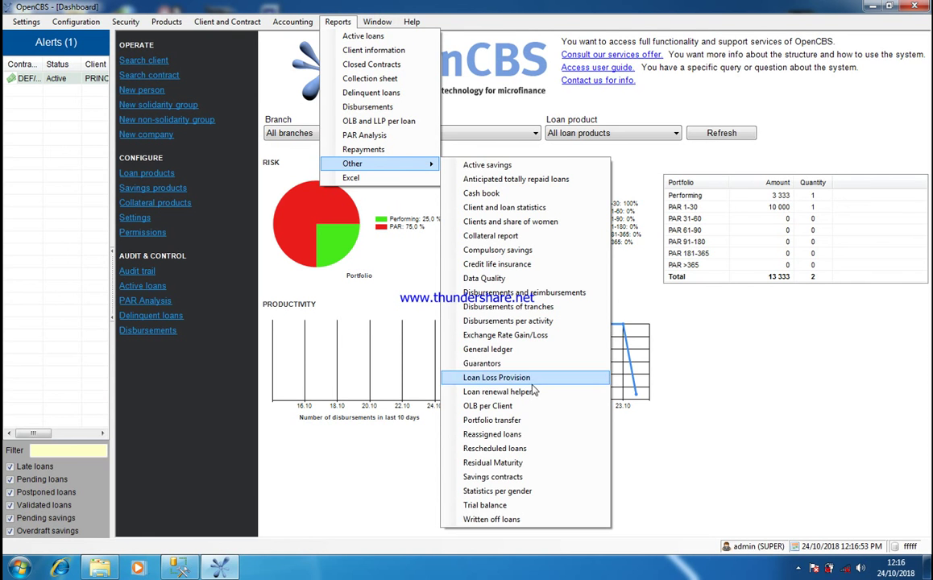
pyautogui.click(535, 491)
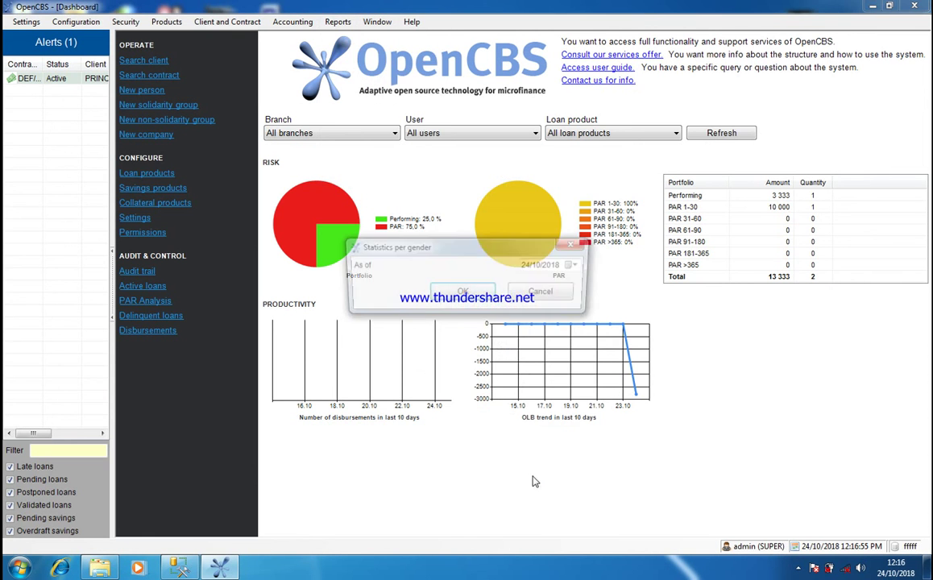
pyautogui.click(469, 295)
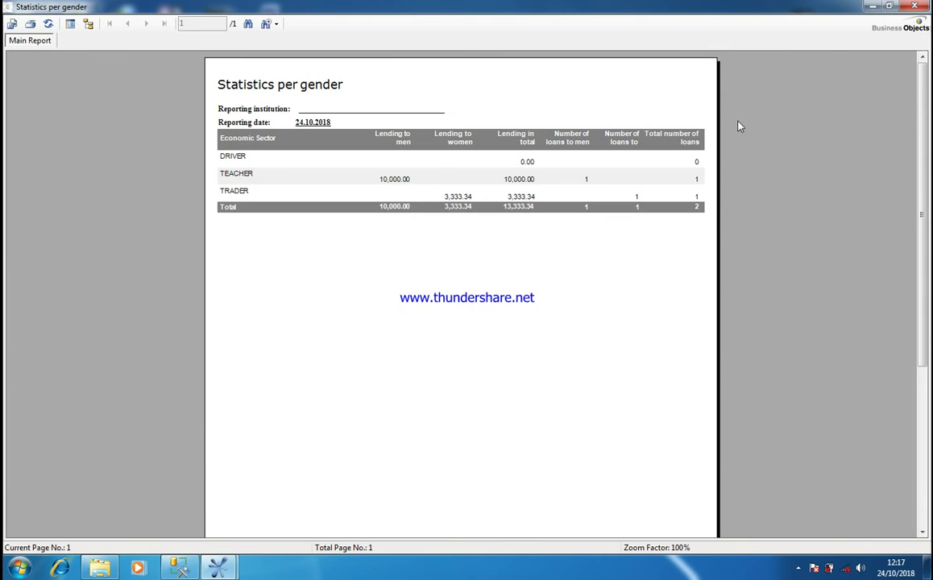
pyautogui.click(914, 8)
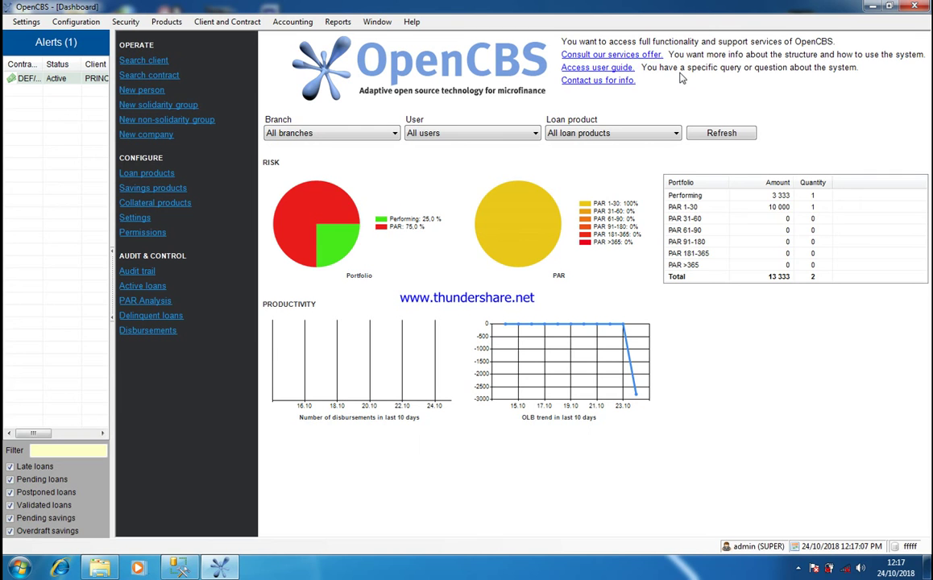
pyautogui.click(722, 135)
pyautogui.click(171, 23)
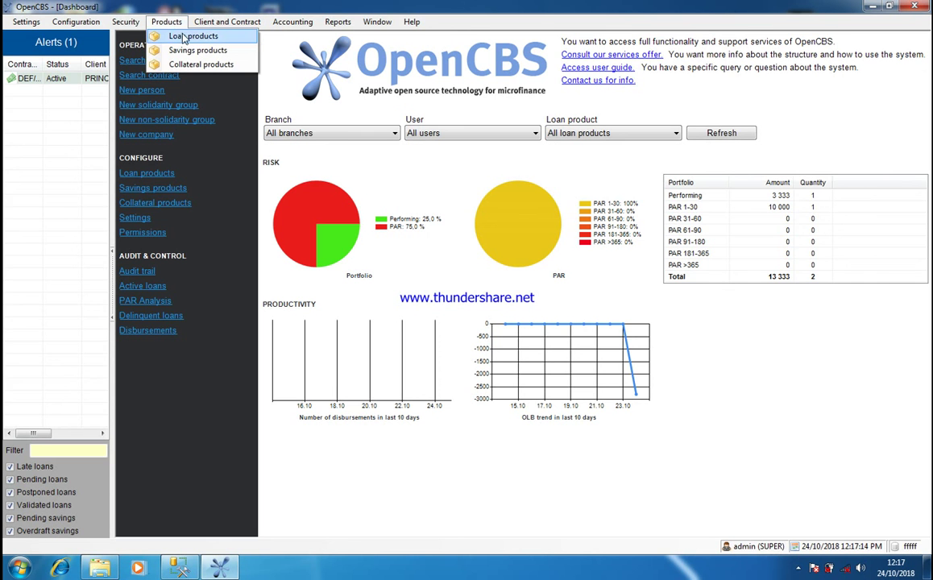
pyautogui.click(188, 41)
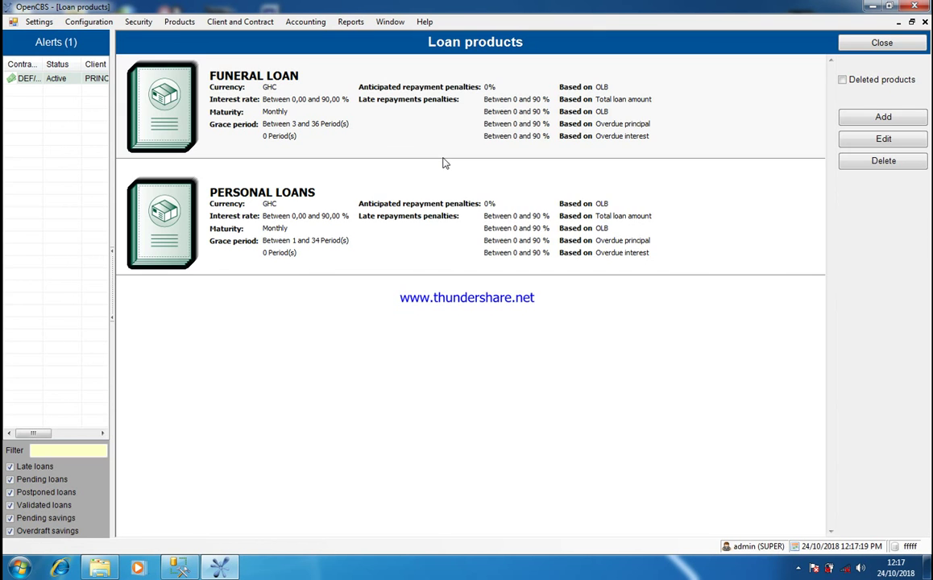
pyautogui.click(515, 203)
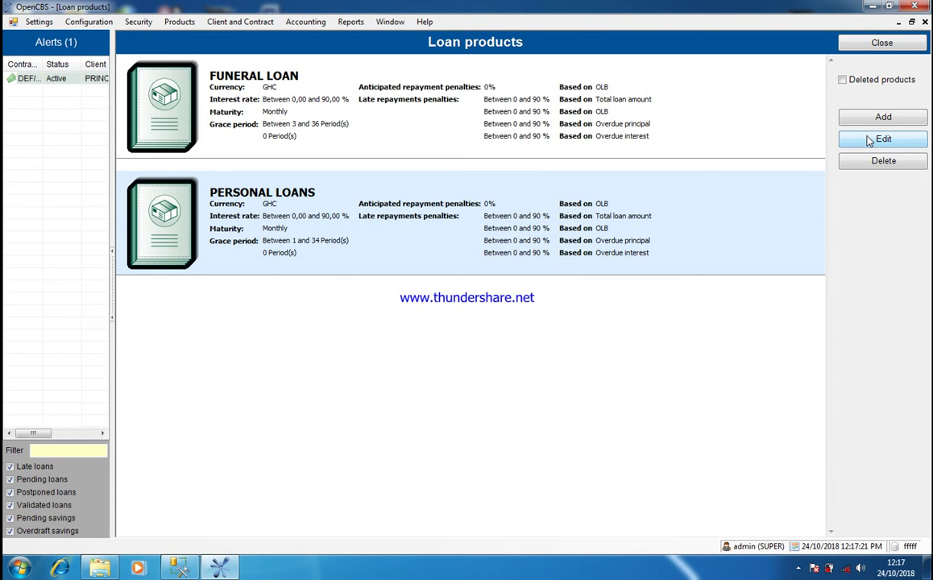
pyautogui.click(869, 141)
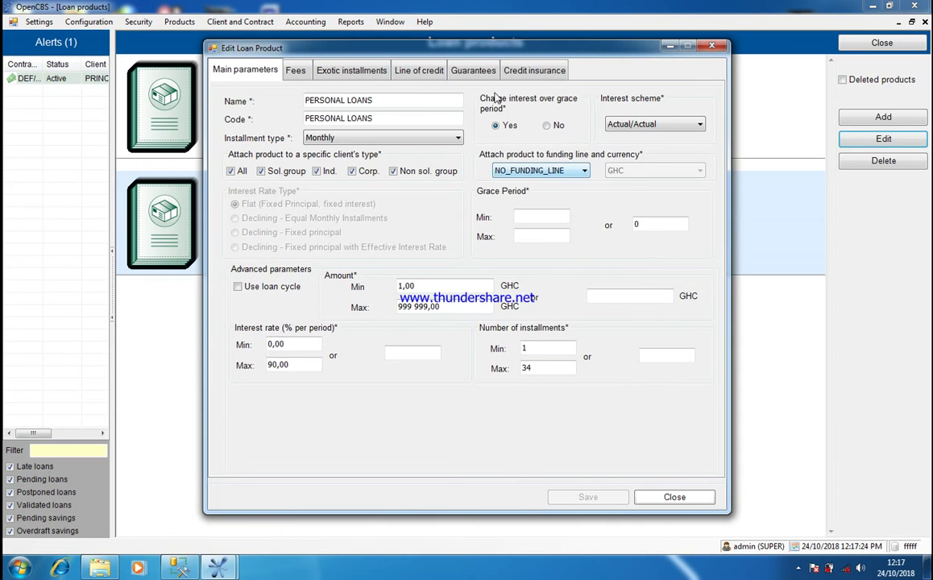
pyautogui.click(522, 73)
pyautogui.click(465, 74)
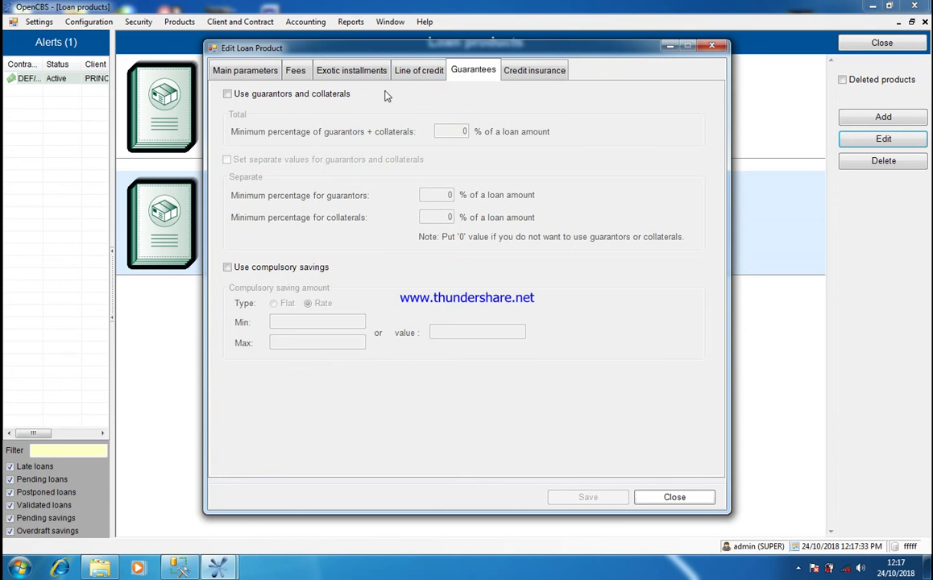
pyautogui.click(411, 71)
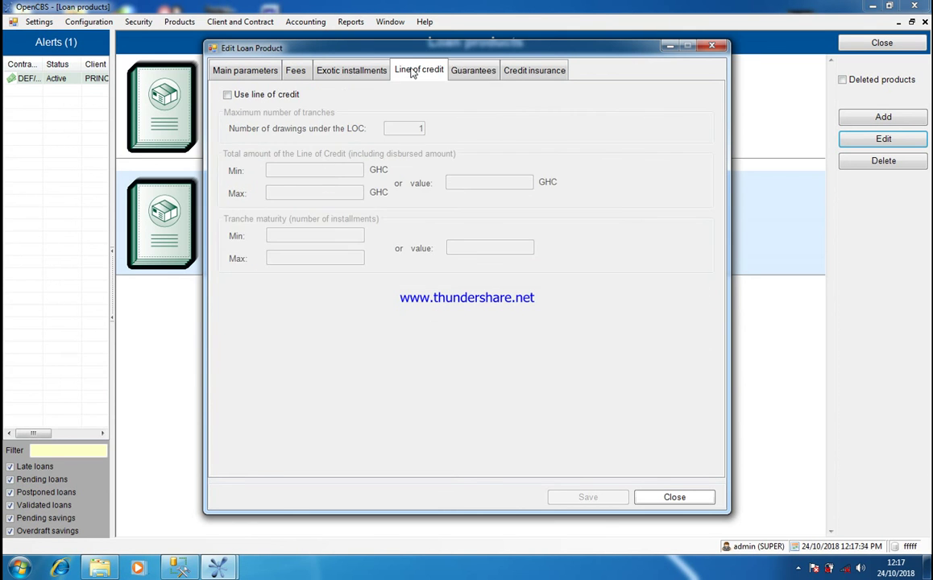
pyautogui.click(348, 74)
pyautogui.click(298, 73)
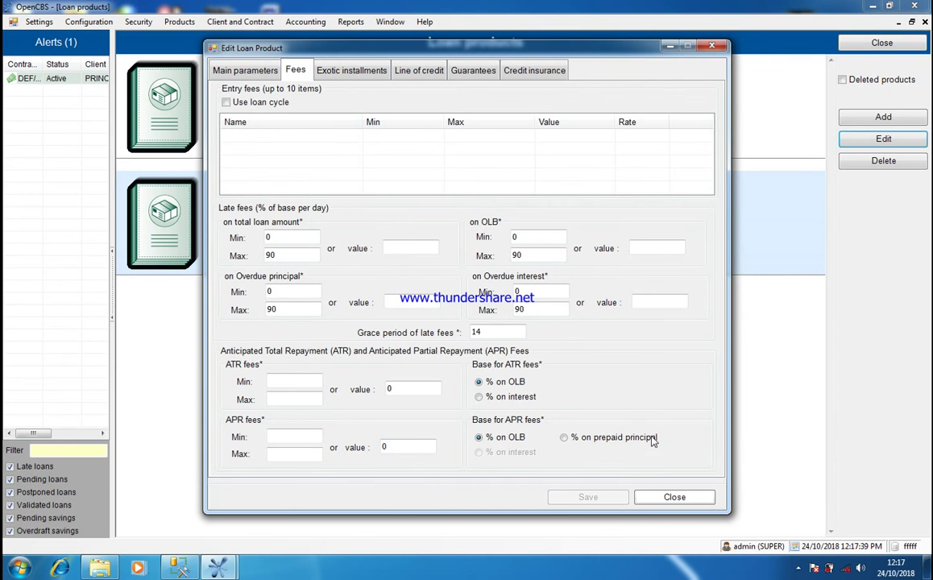
pyautogui.click(671, 497)
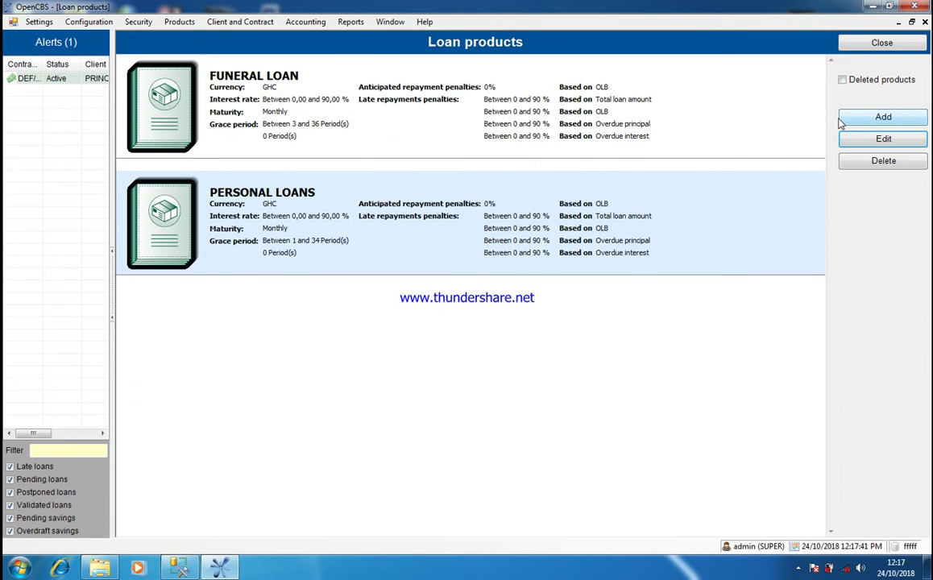
pyautogui.click(862, 45)
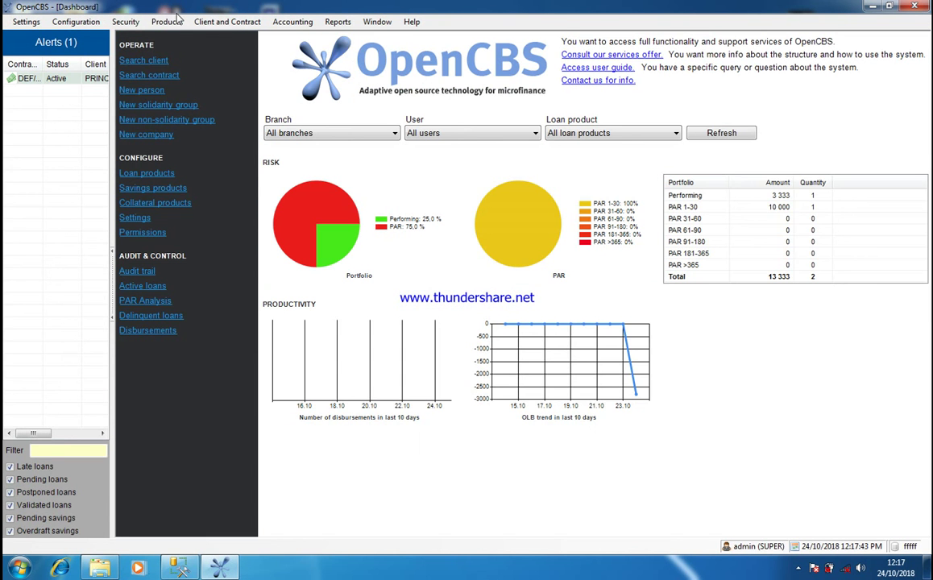
pyautogui.click(125, 24)
pyautogui.moveTo(166, 22)
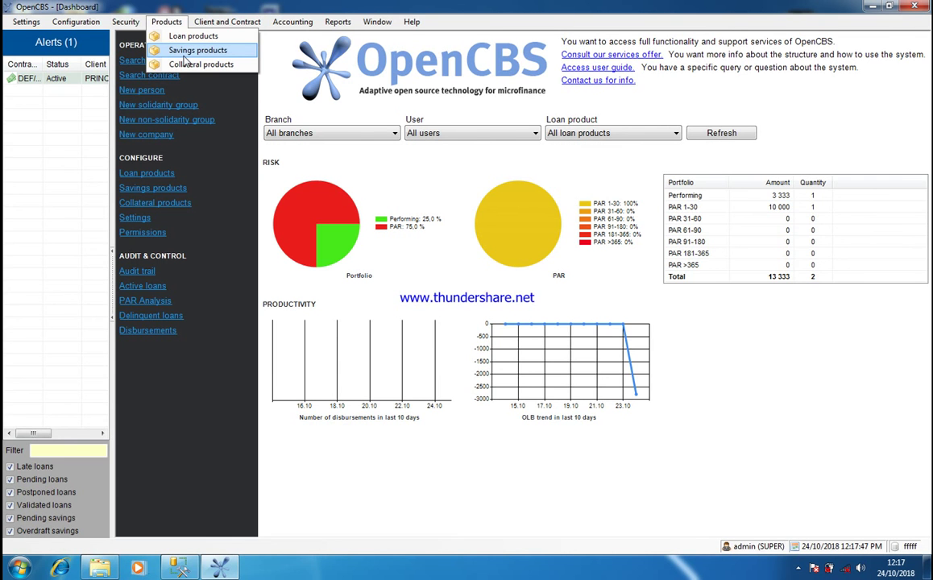
pyautogui.click(197, 54)
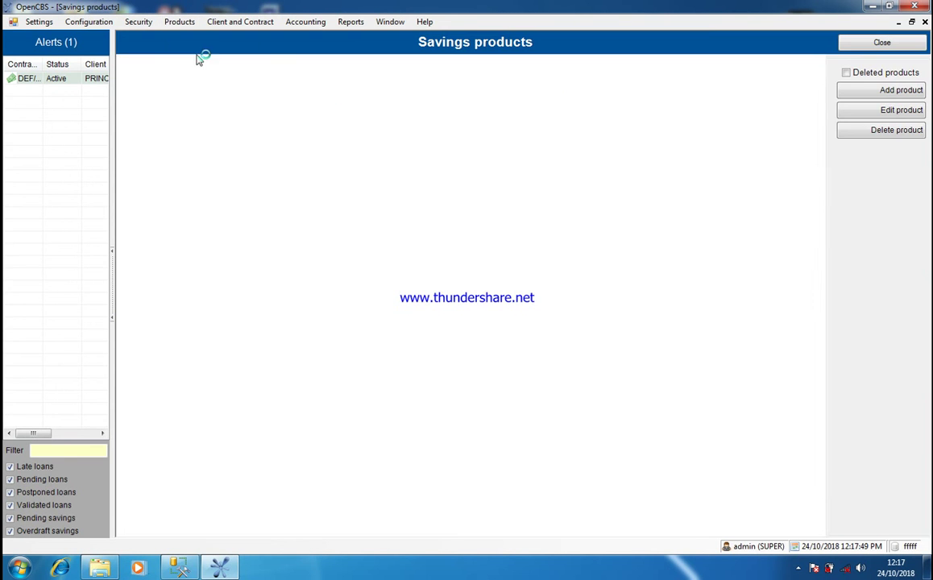
pyautogui.click(882, 90)
pyautogui.click(775, 93)
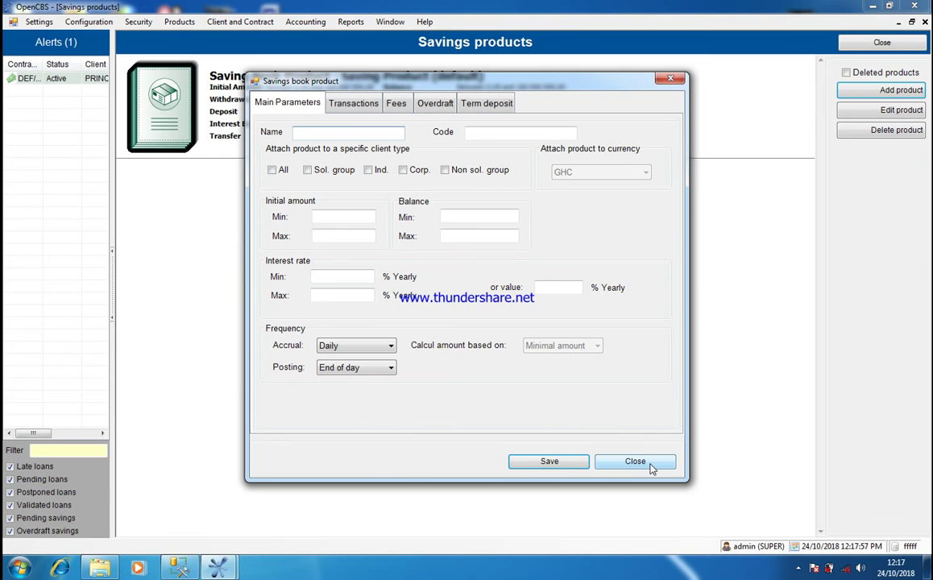
pyautogui.click(393, 132)
pyautogui.click(551, 288)
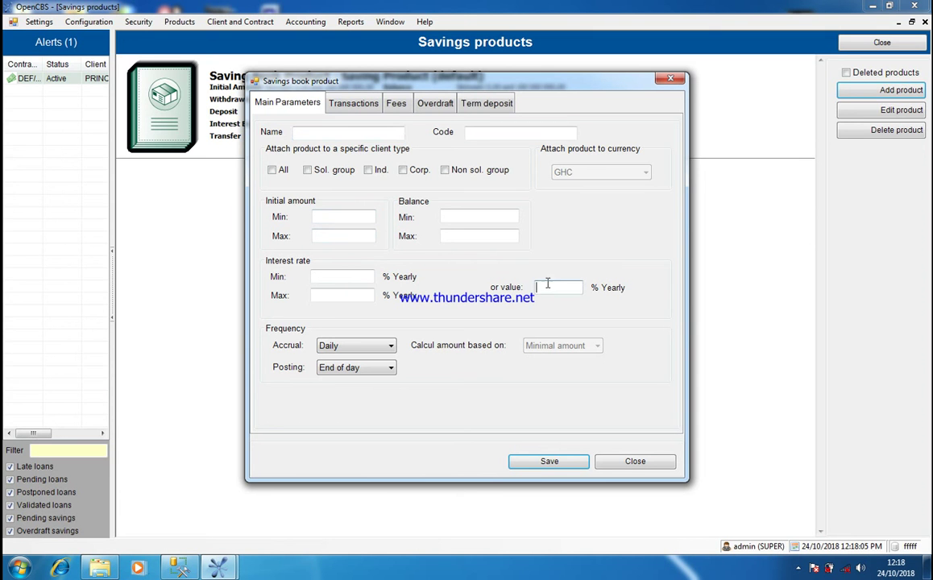
pyautogui.click(433, 105)
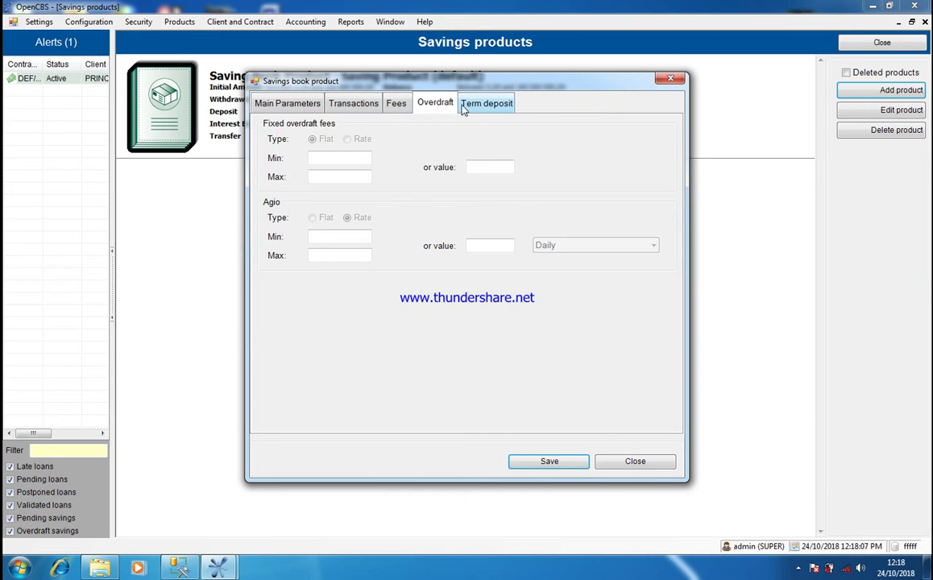
pyautogui.click(466, 108)
pyautogui.click(346, 110)
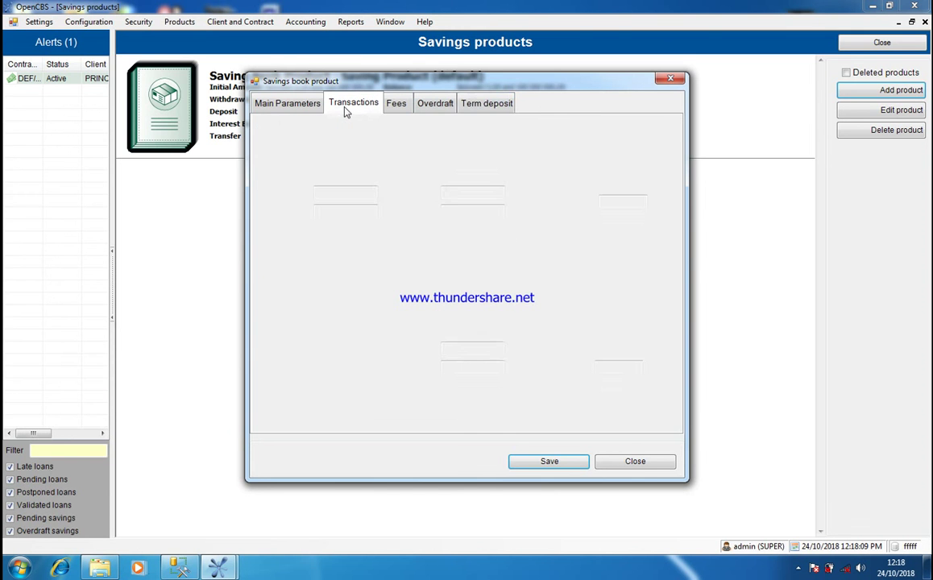
pyautogui.click(668, 79)
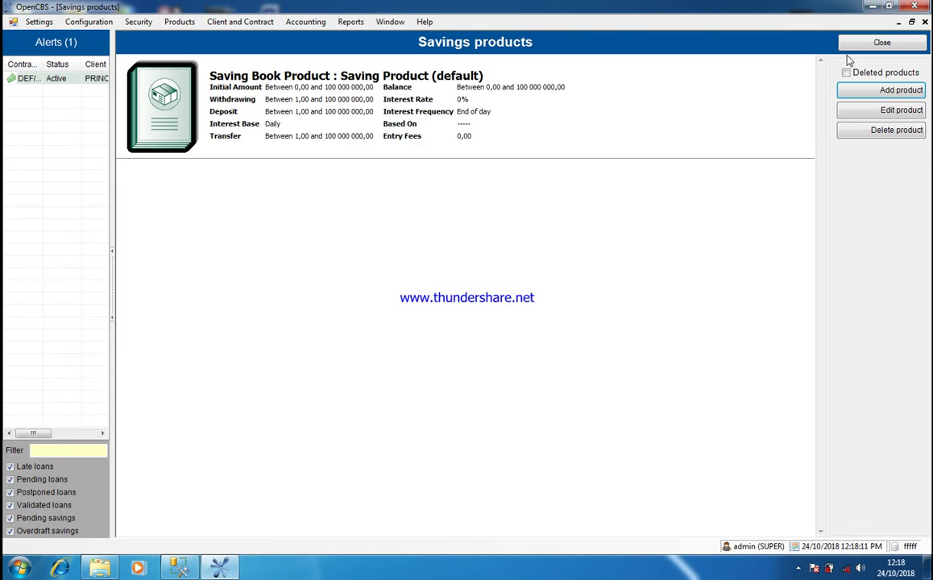
pyautogui.click(855, 43)
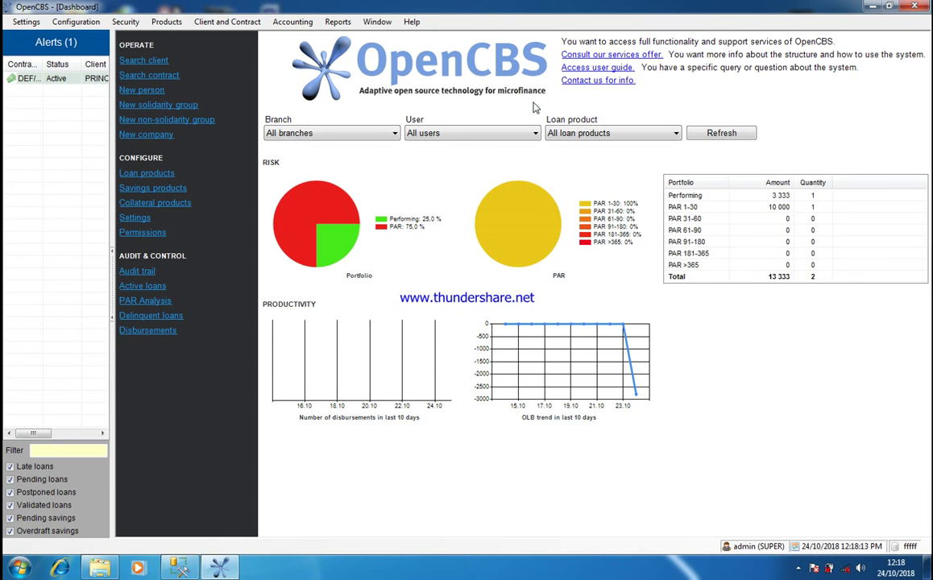